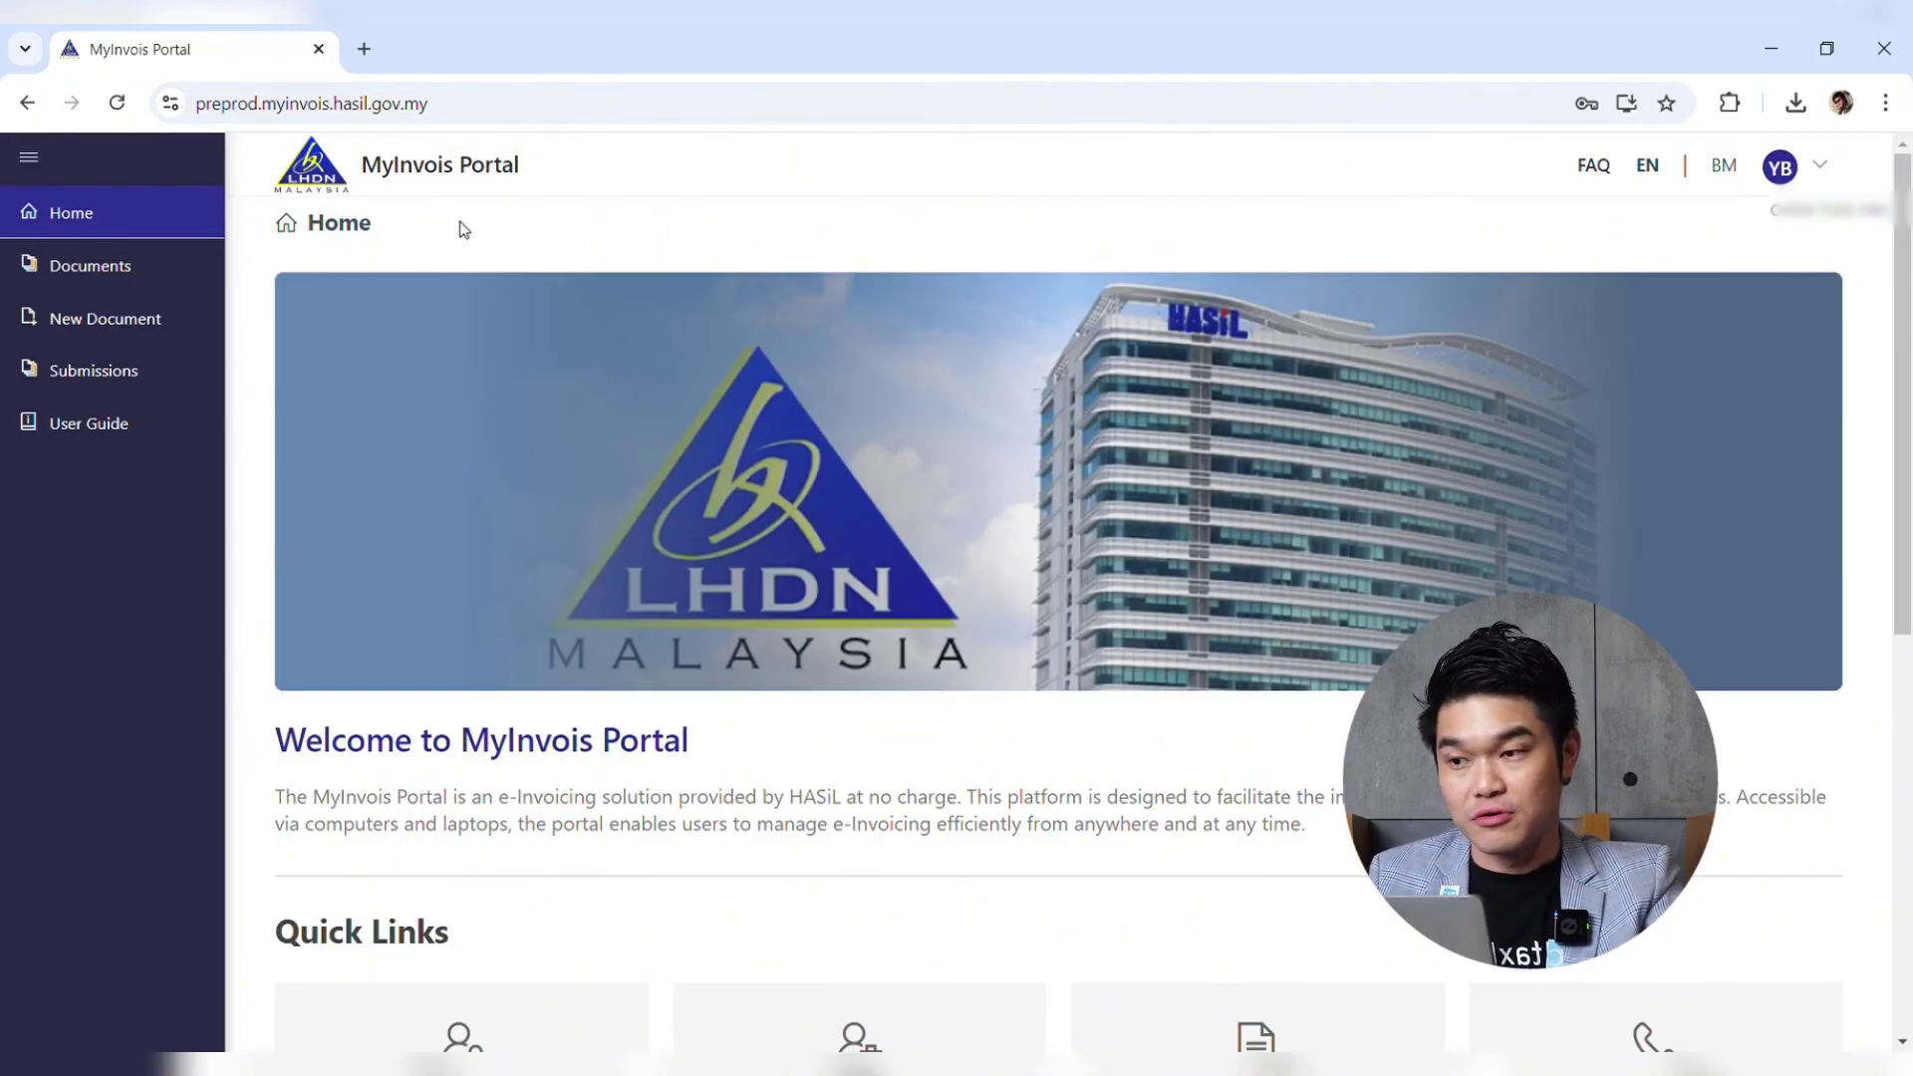
- Go to New Document from the Home page sidebar
{"action": "left_click", "coordinate": [94, 326]}
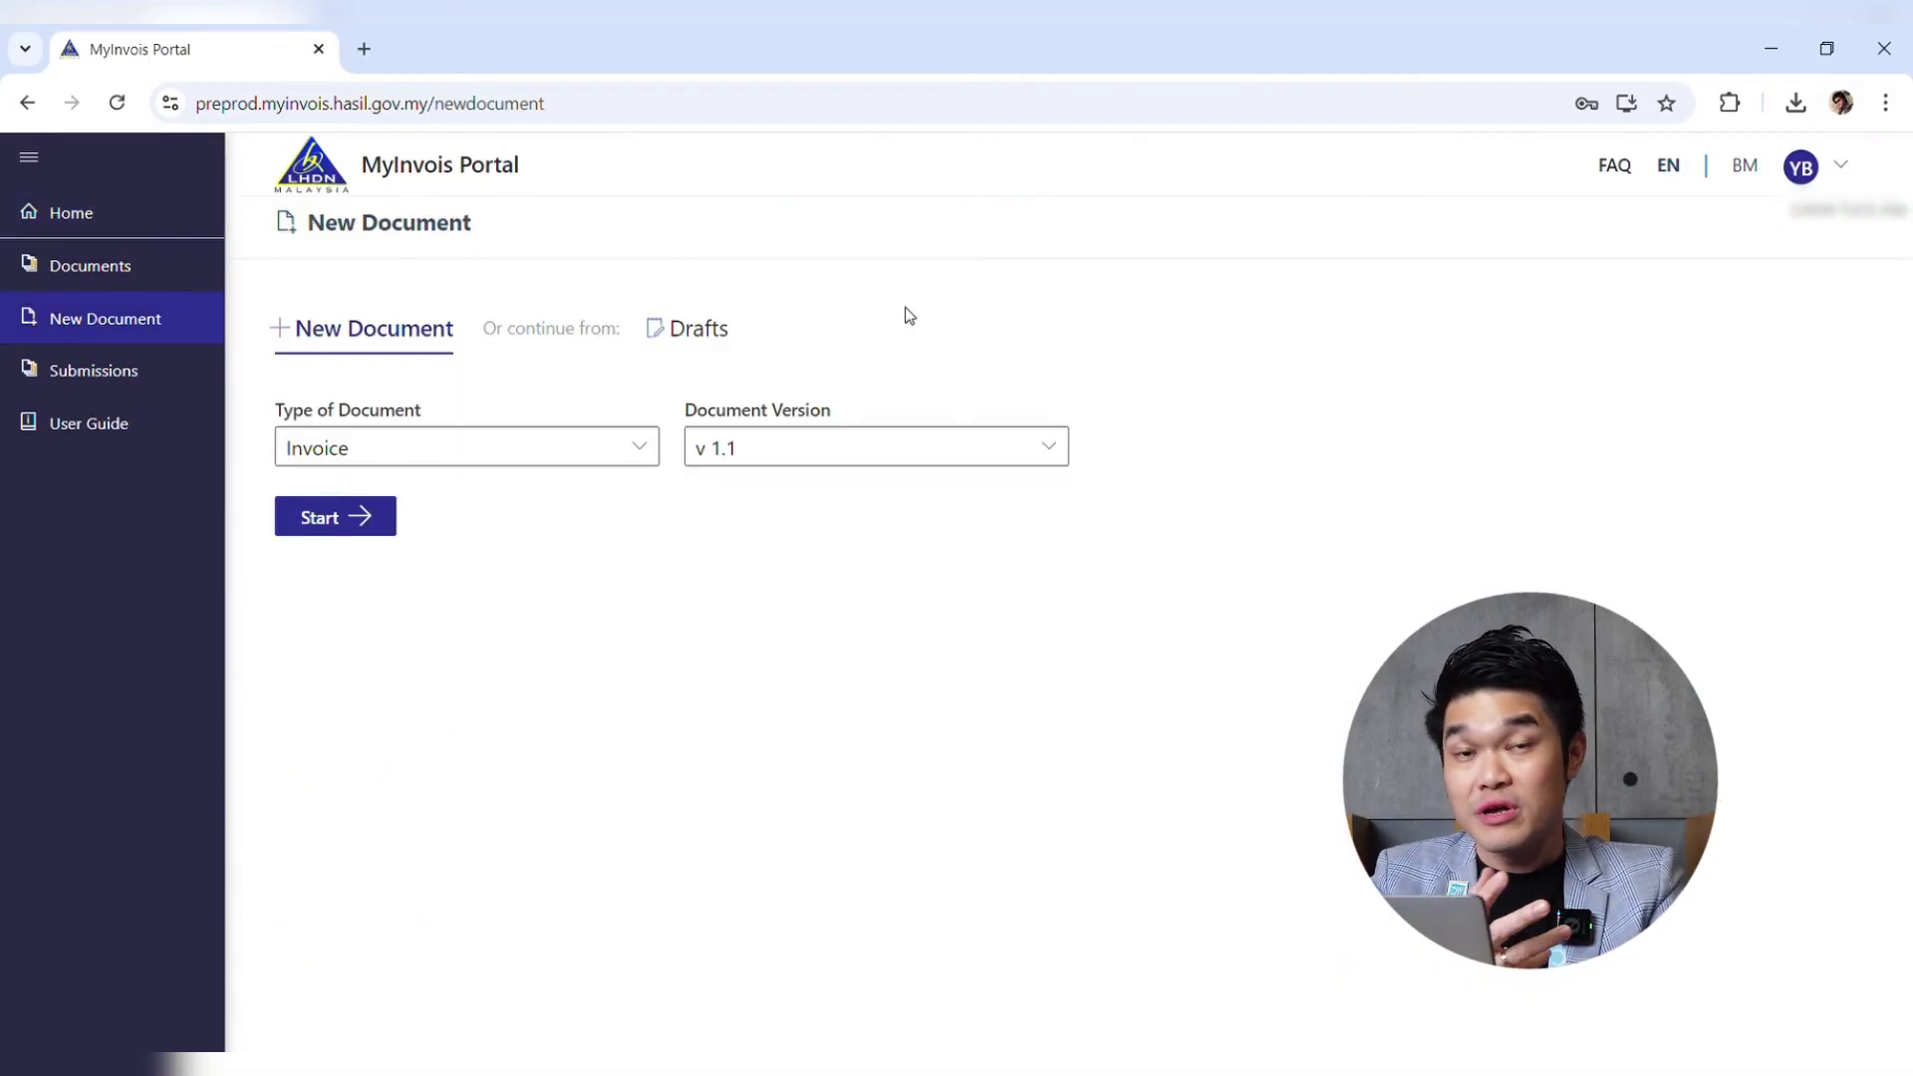
- Start a new Invoice document on version v 1.1
{"action": "left_click", "coordinate": [652, 457]}
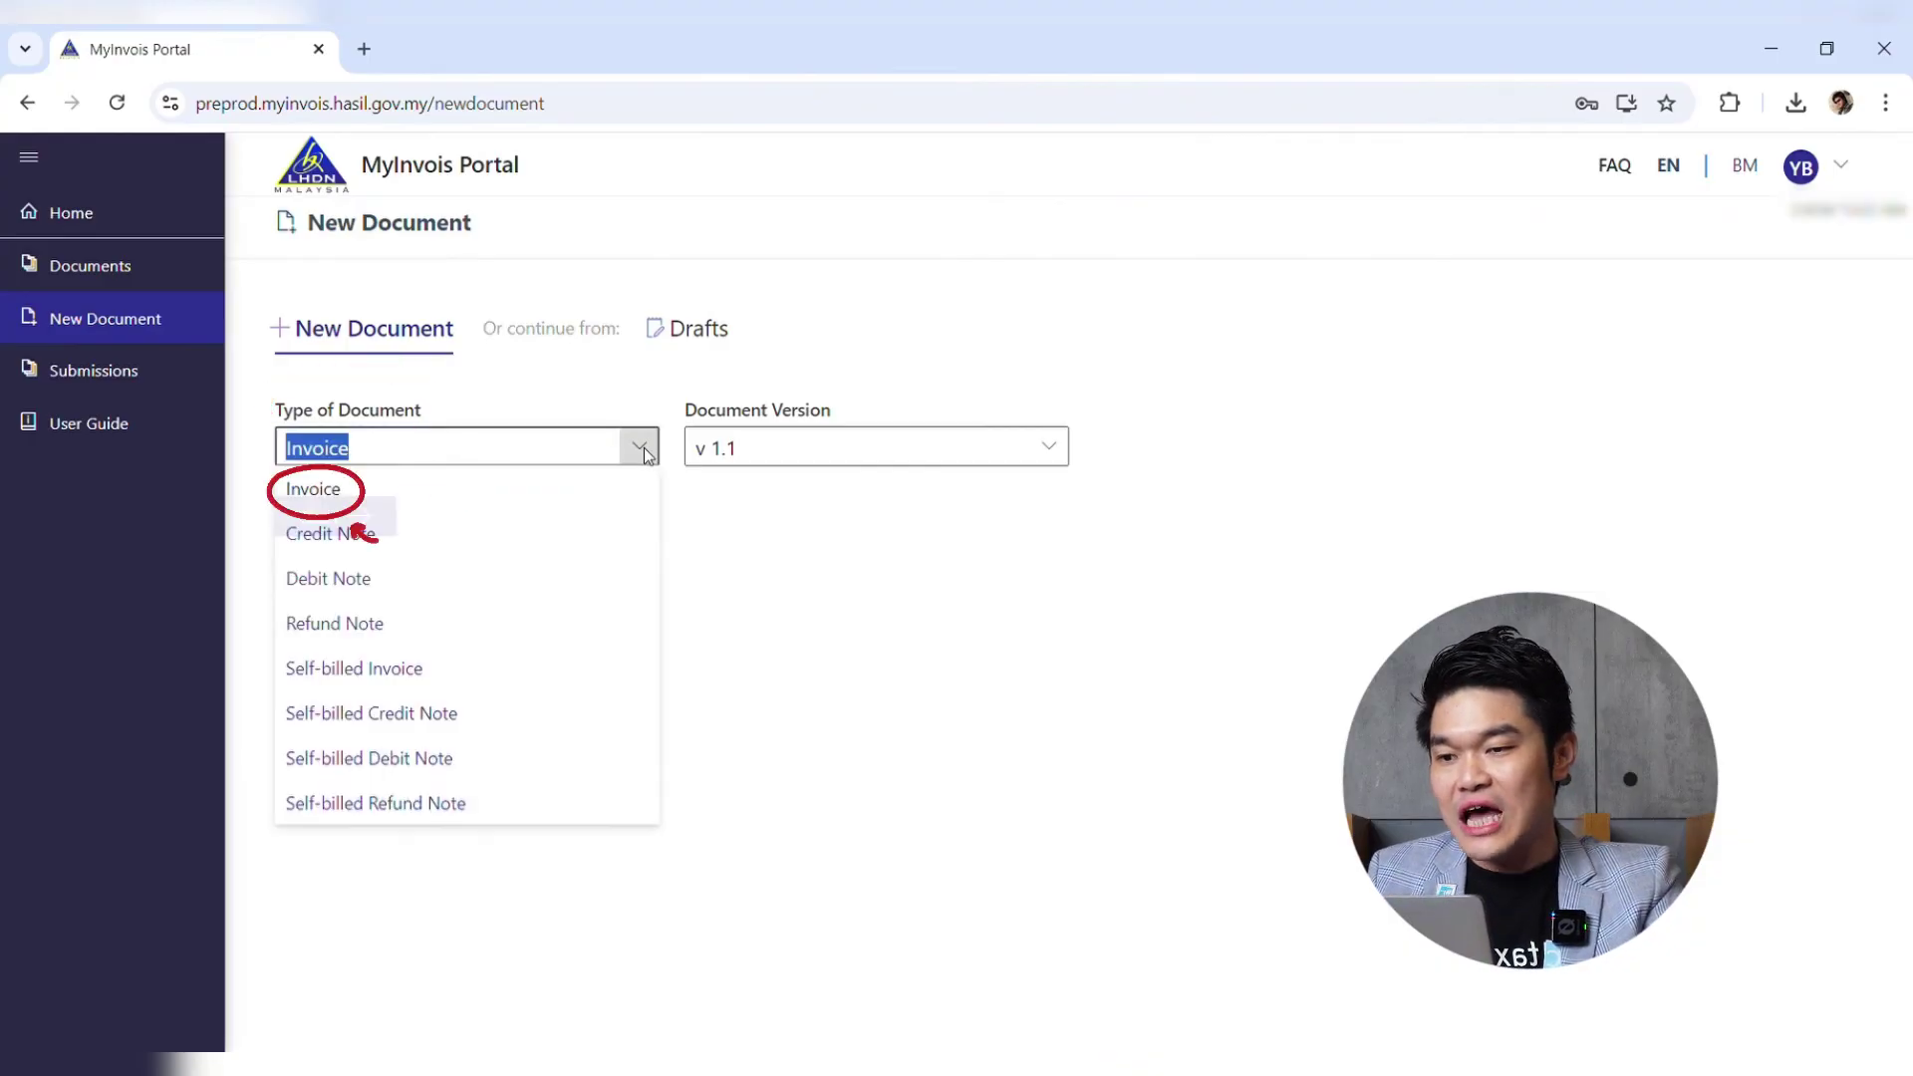
{"action": "left_click", "coordinate": [378, 503]}
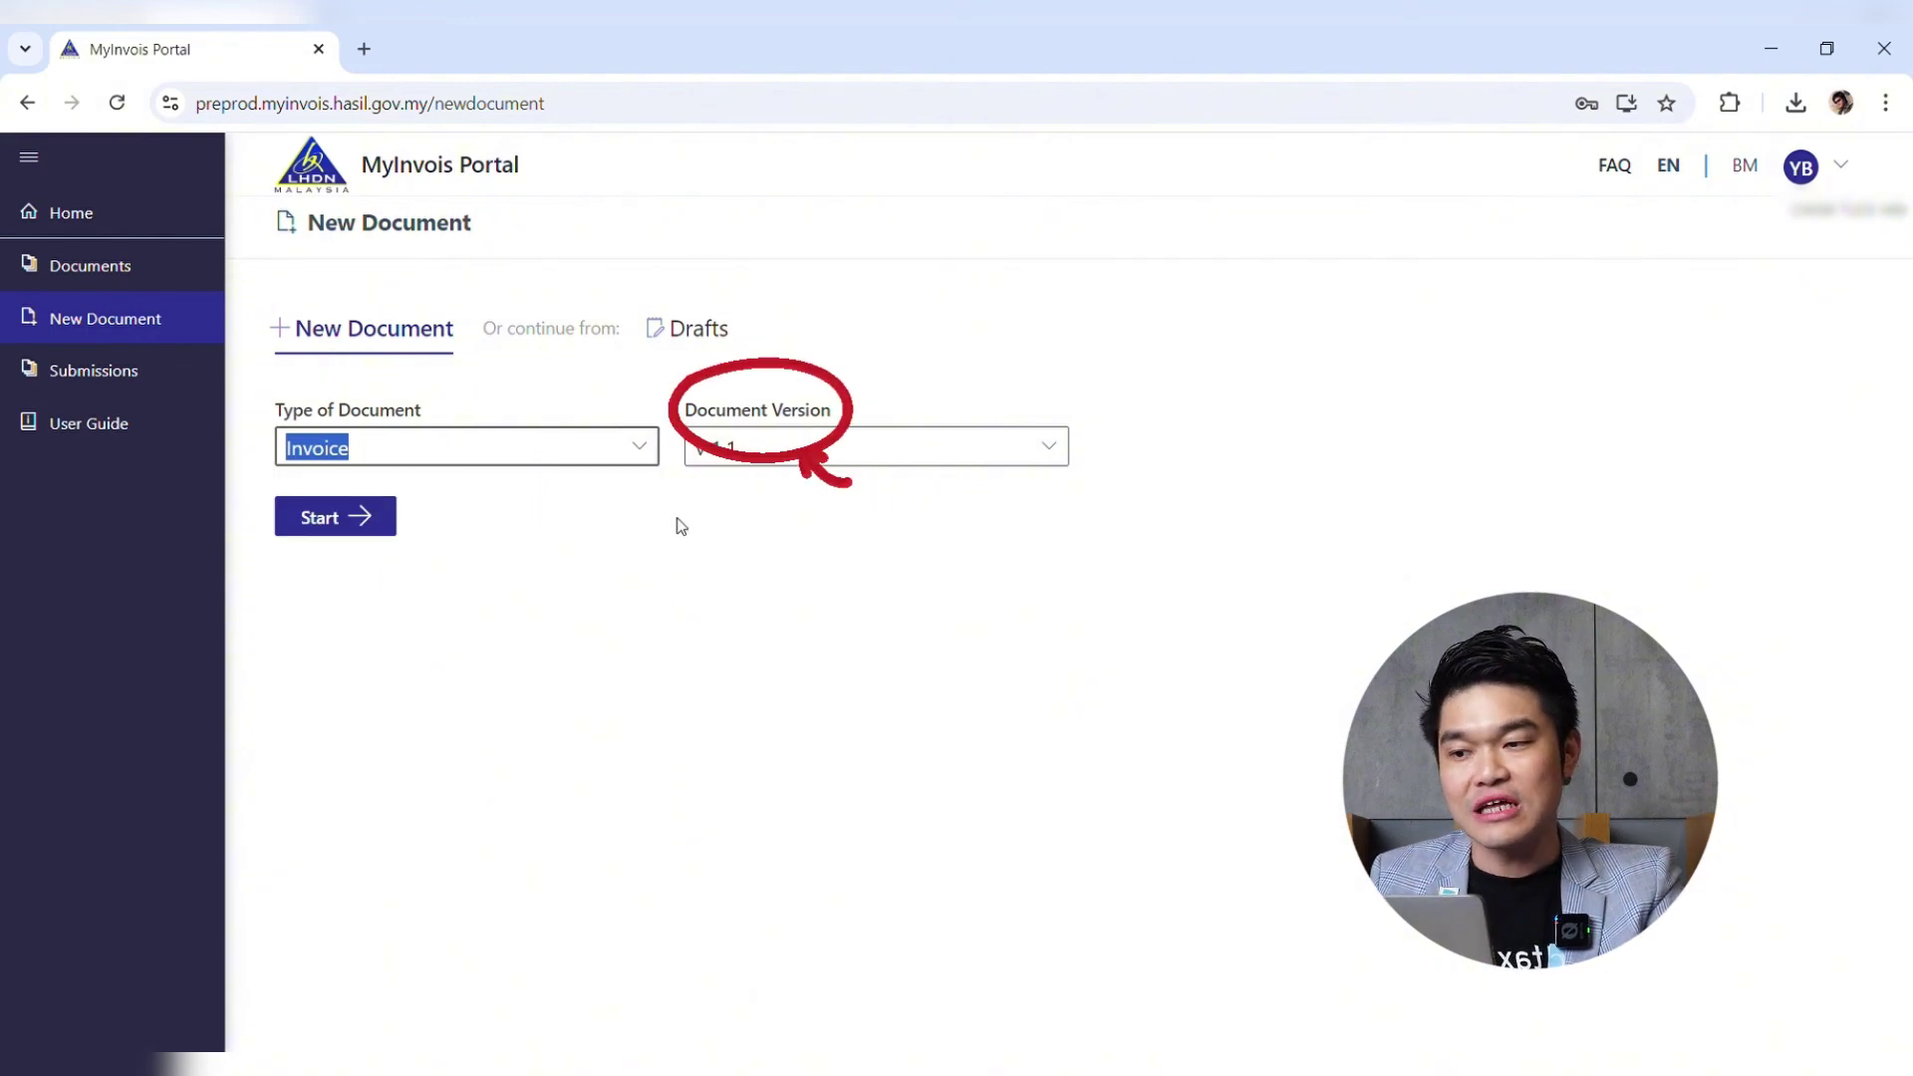
{"action": "left_click", "coordinate": [1052, 461]}
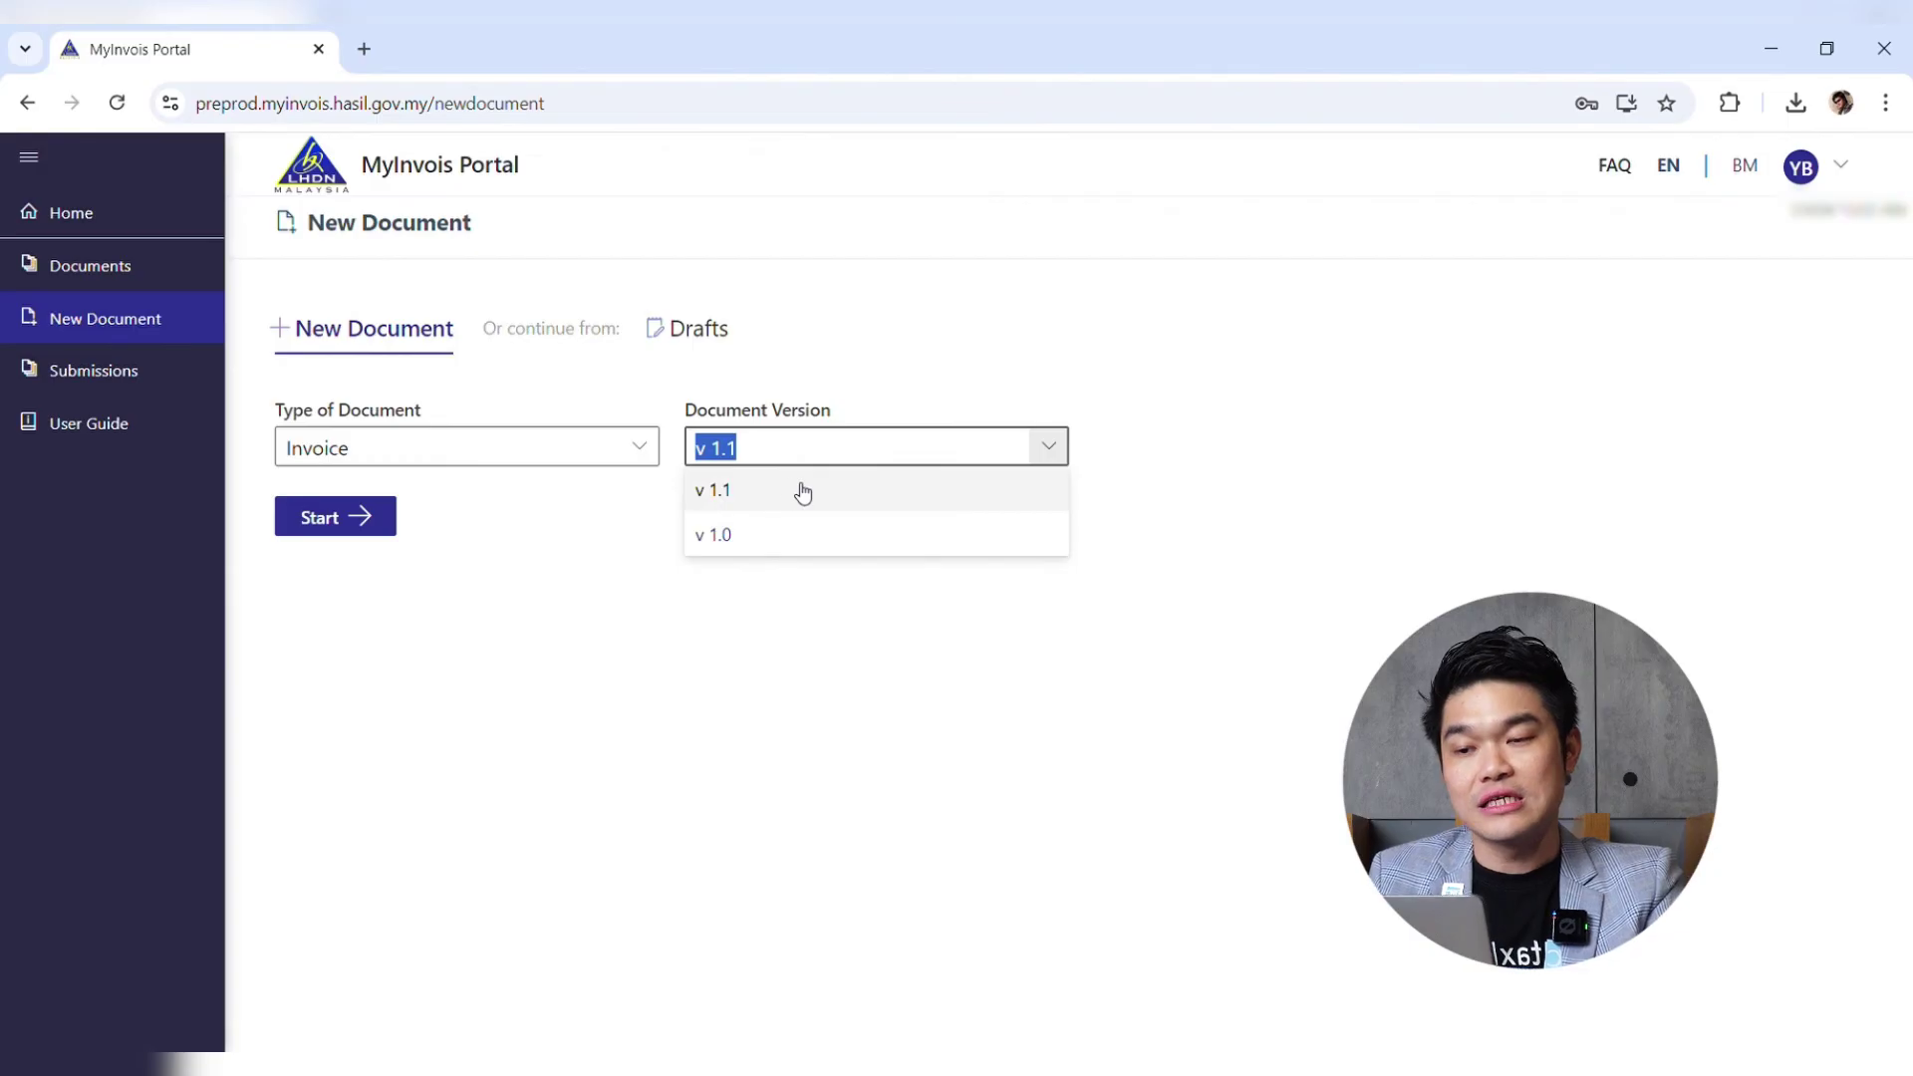
{"action": "left_click", "coordinate": [772, 490]}
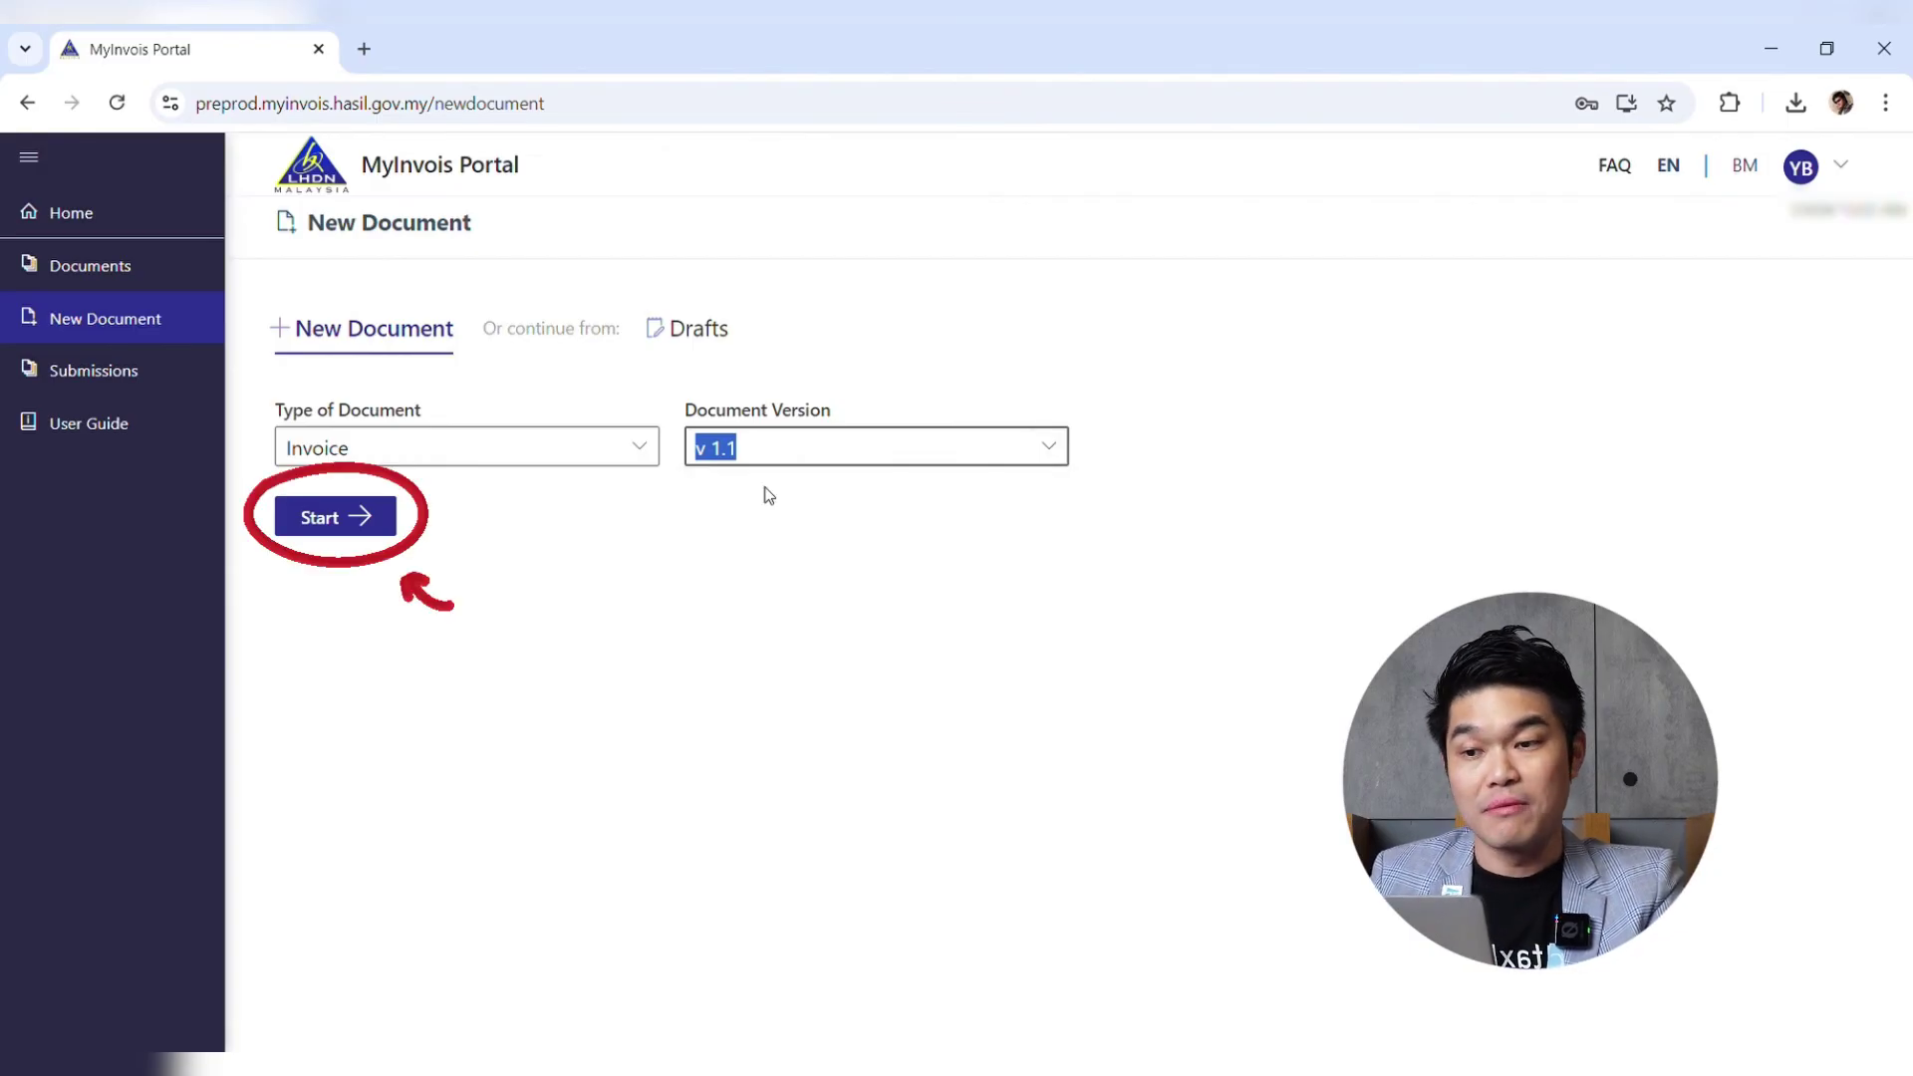
{"action": "left_click", "coordinate": [344, 528]}
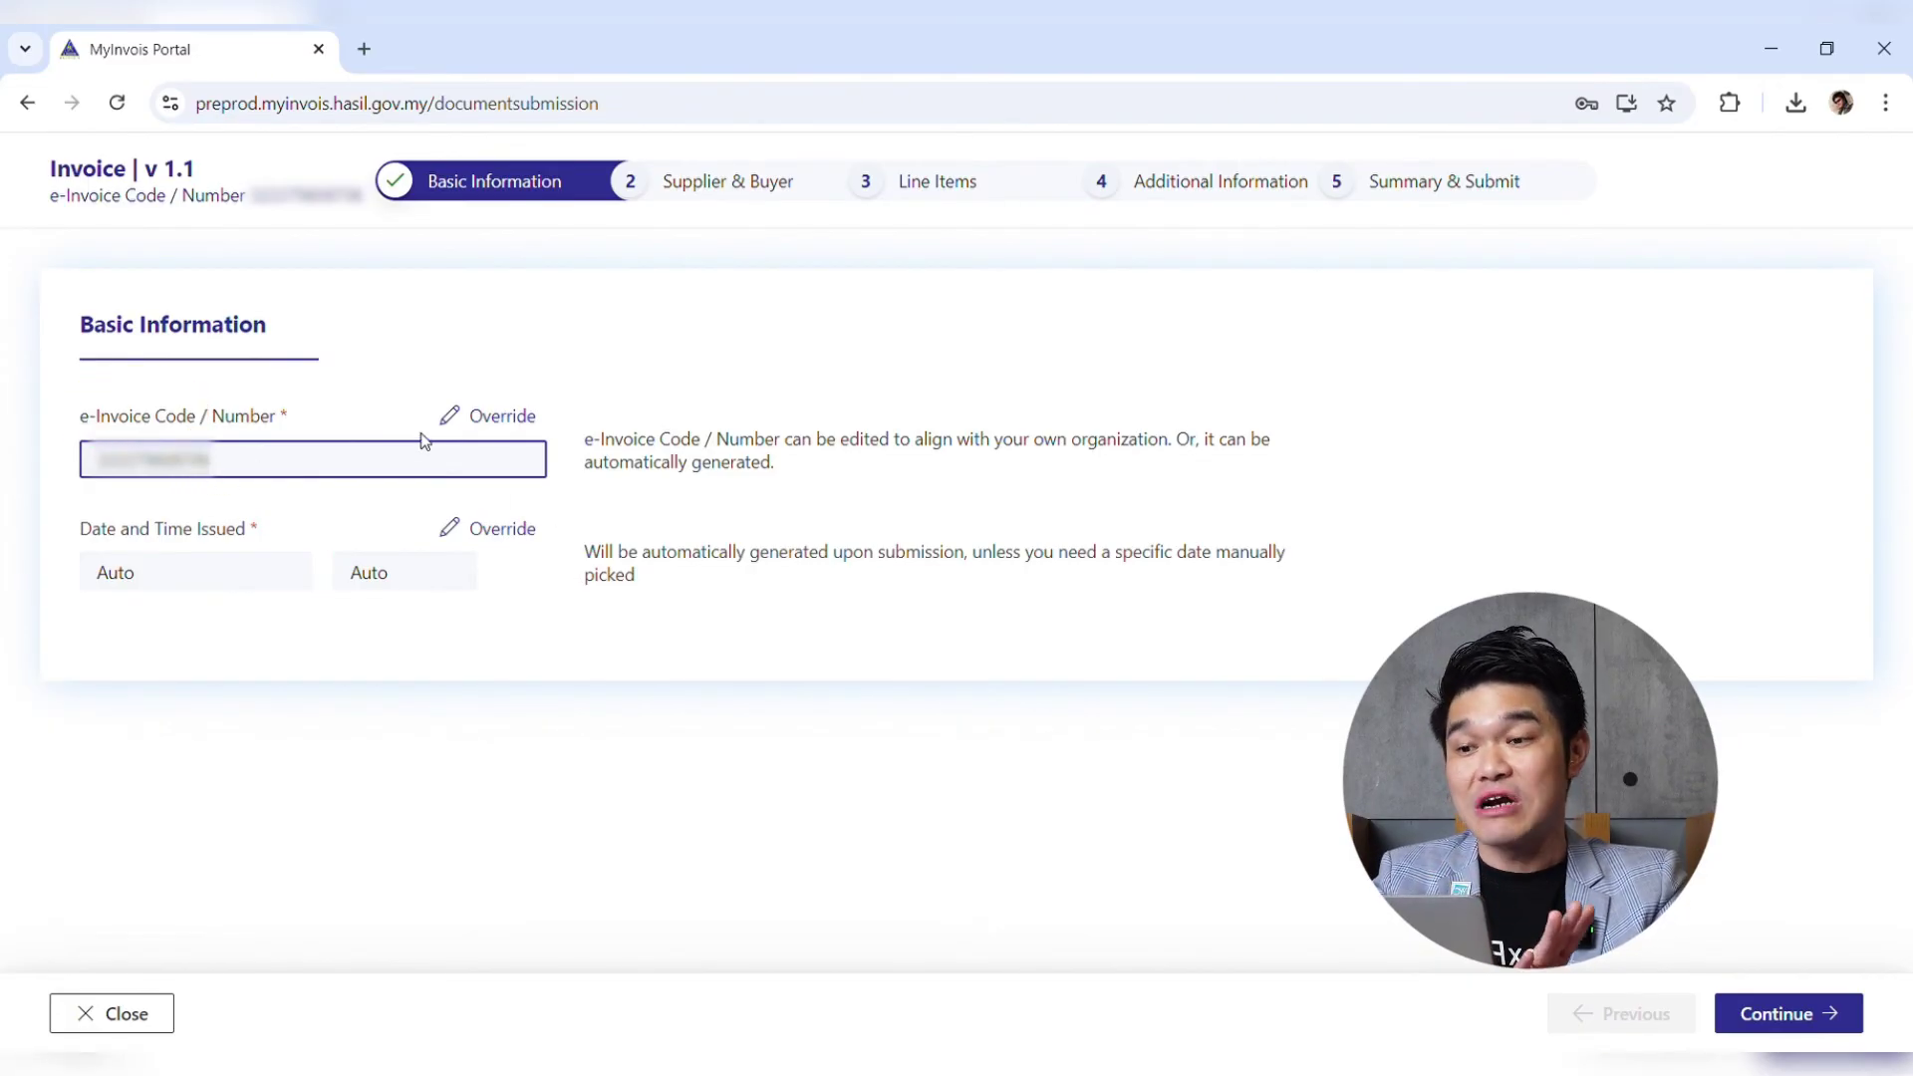
- Override the e-Invoice code with CONINV-001 and continue to Supplier & Buyer
{"action": "left_click", "coordinate": [503, 418]}
{"action": "left_click_drag", "start_coordinate": [260, 469], "coordinate": [39, 472]}
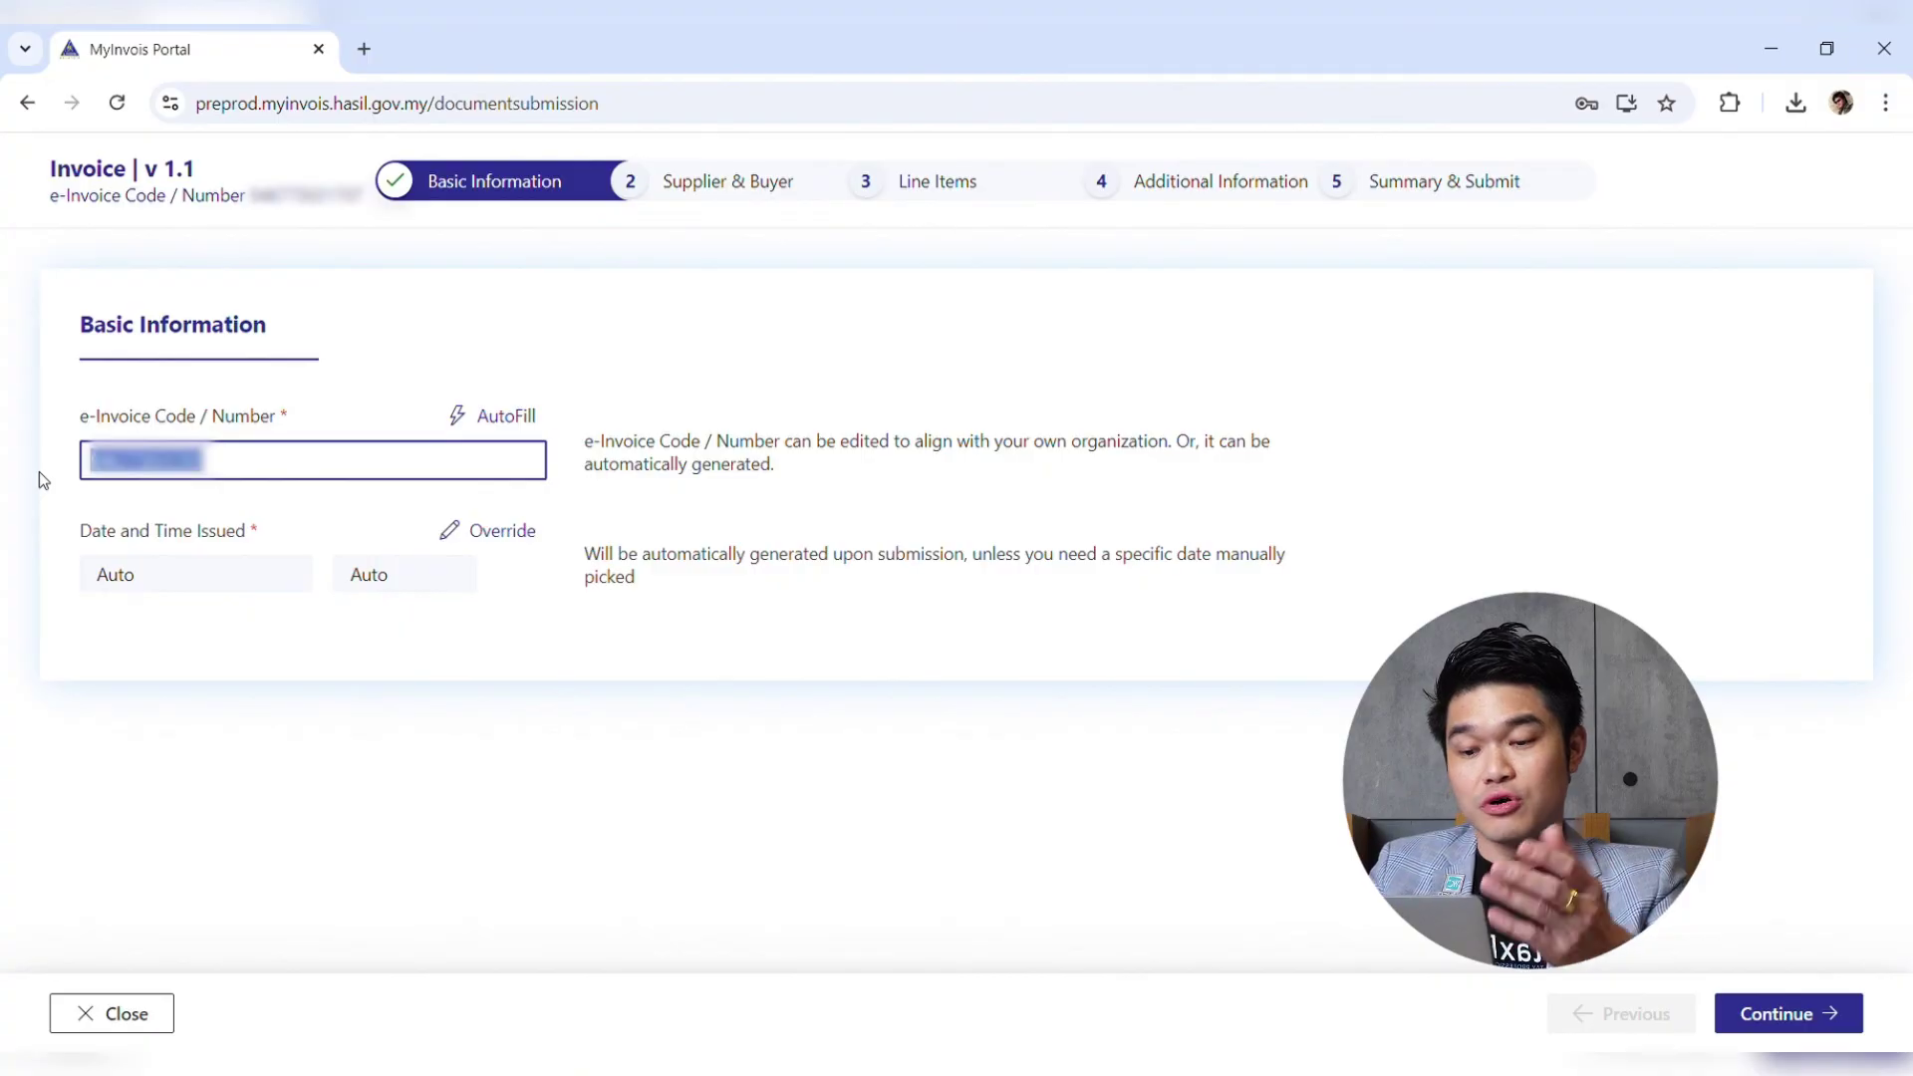
{"action": "key", "text": "BackSpace"}
{"action": "type", "text": "CON"}
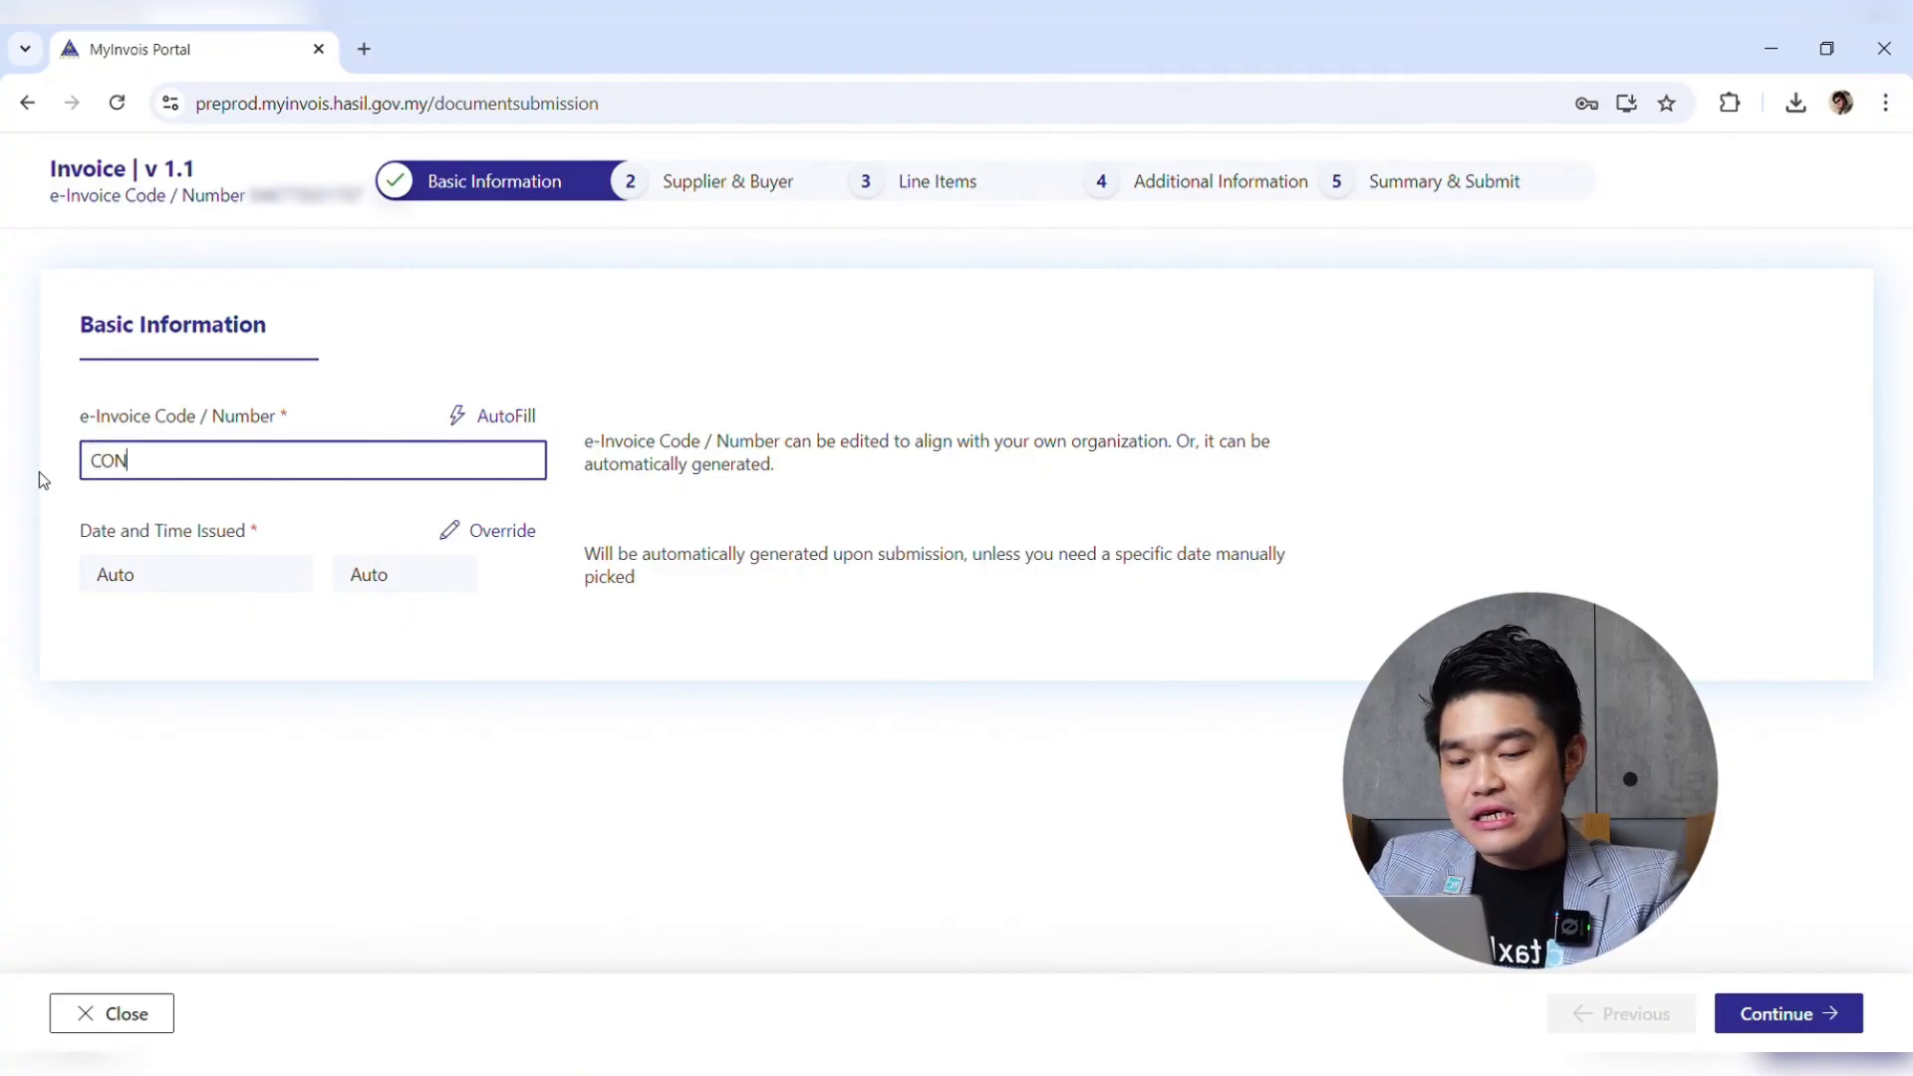
{"action": "type", "text": "INV-001"}
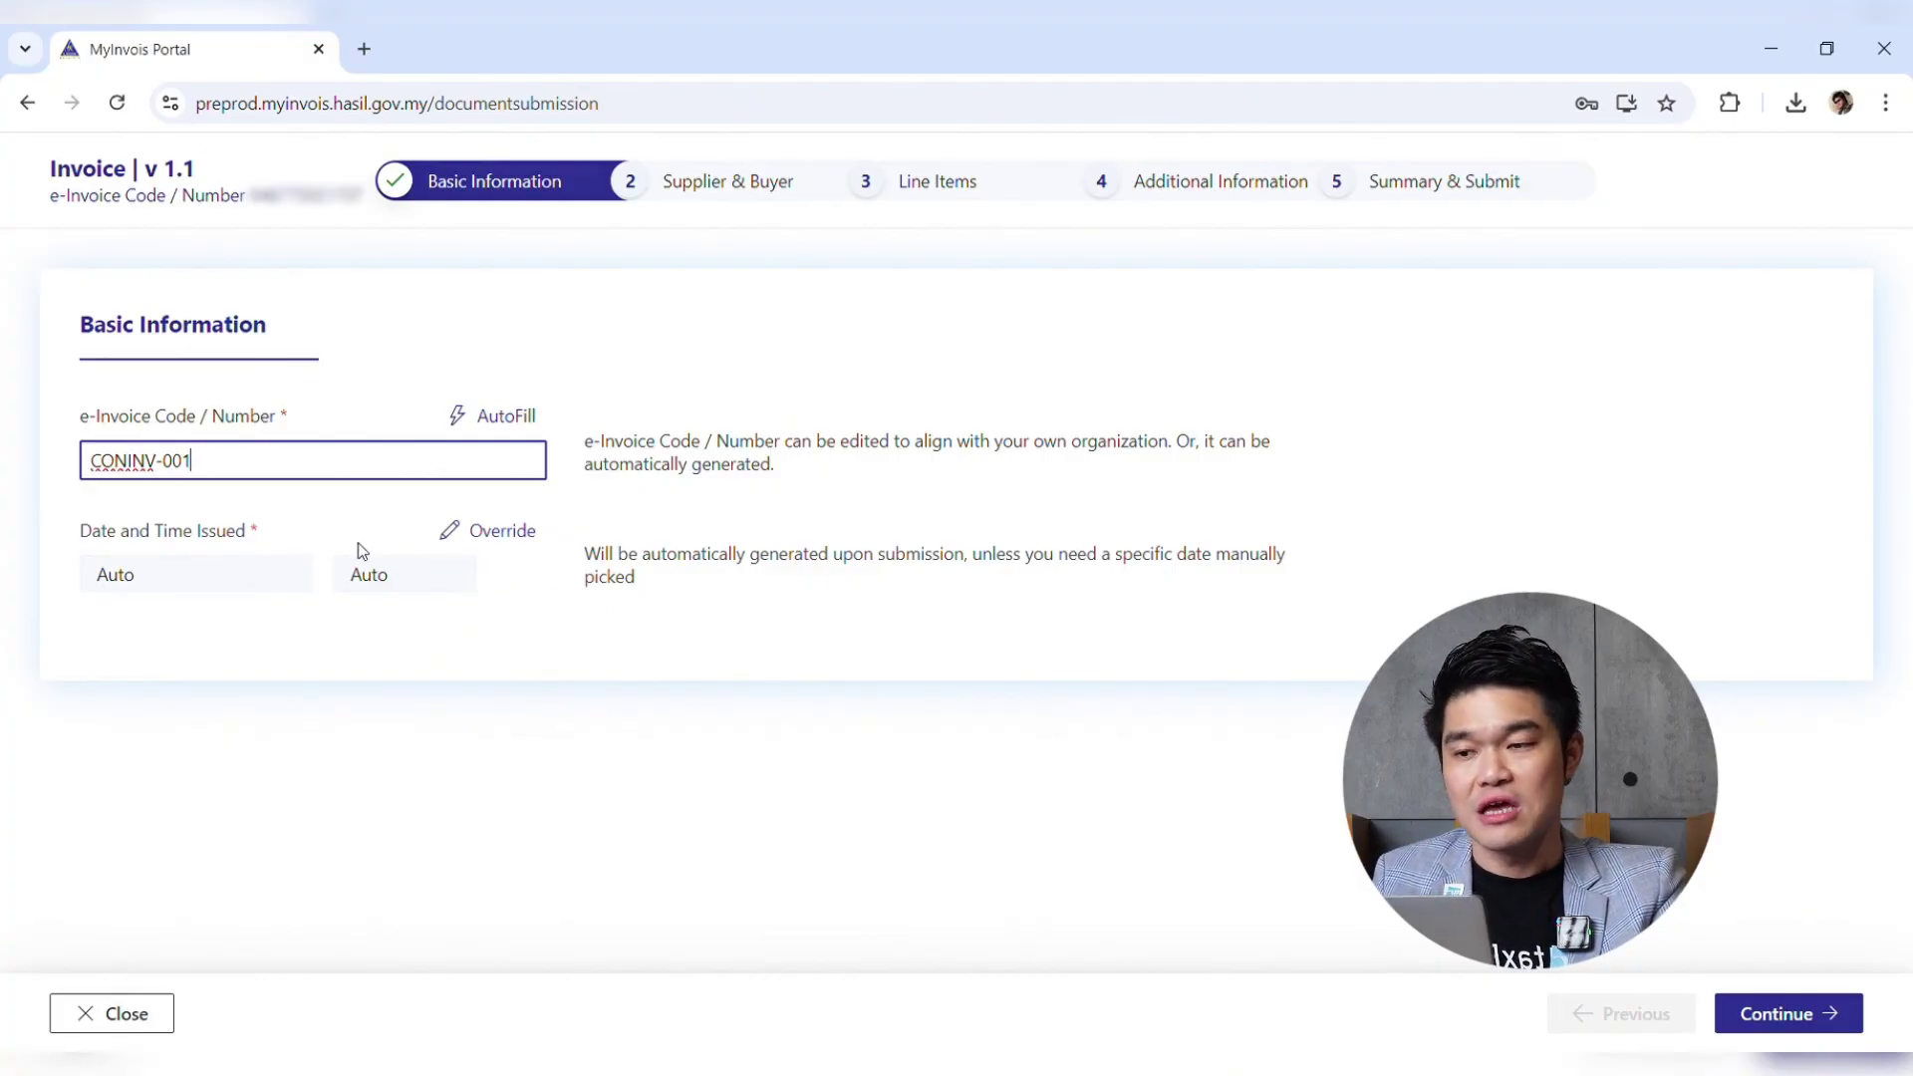
{"action": "left_click", "coordinate": [1785, 1018]}
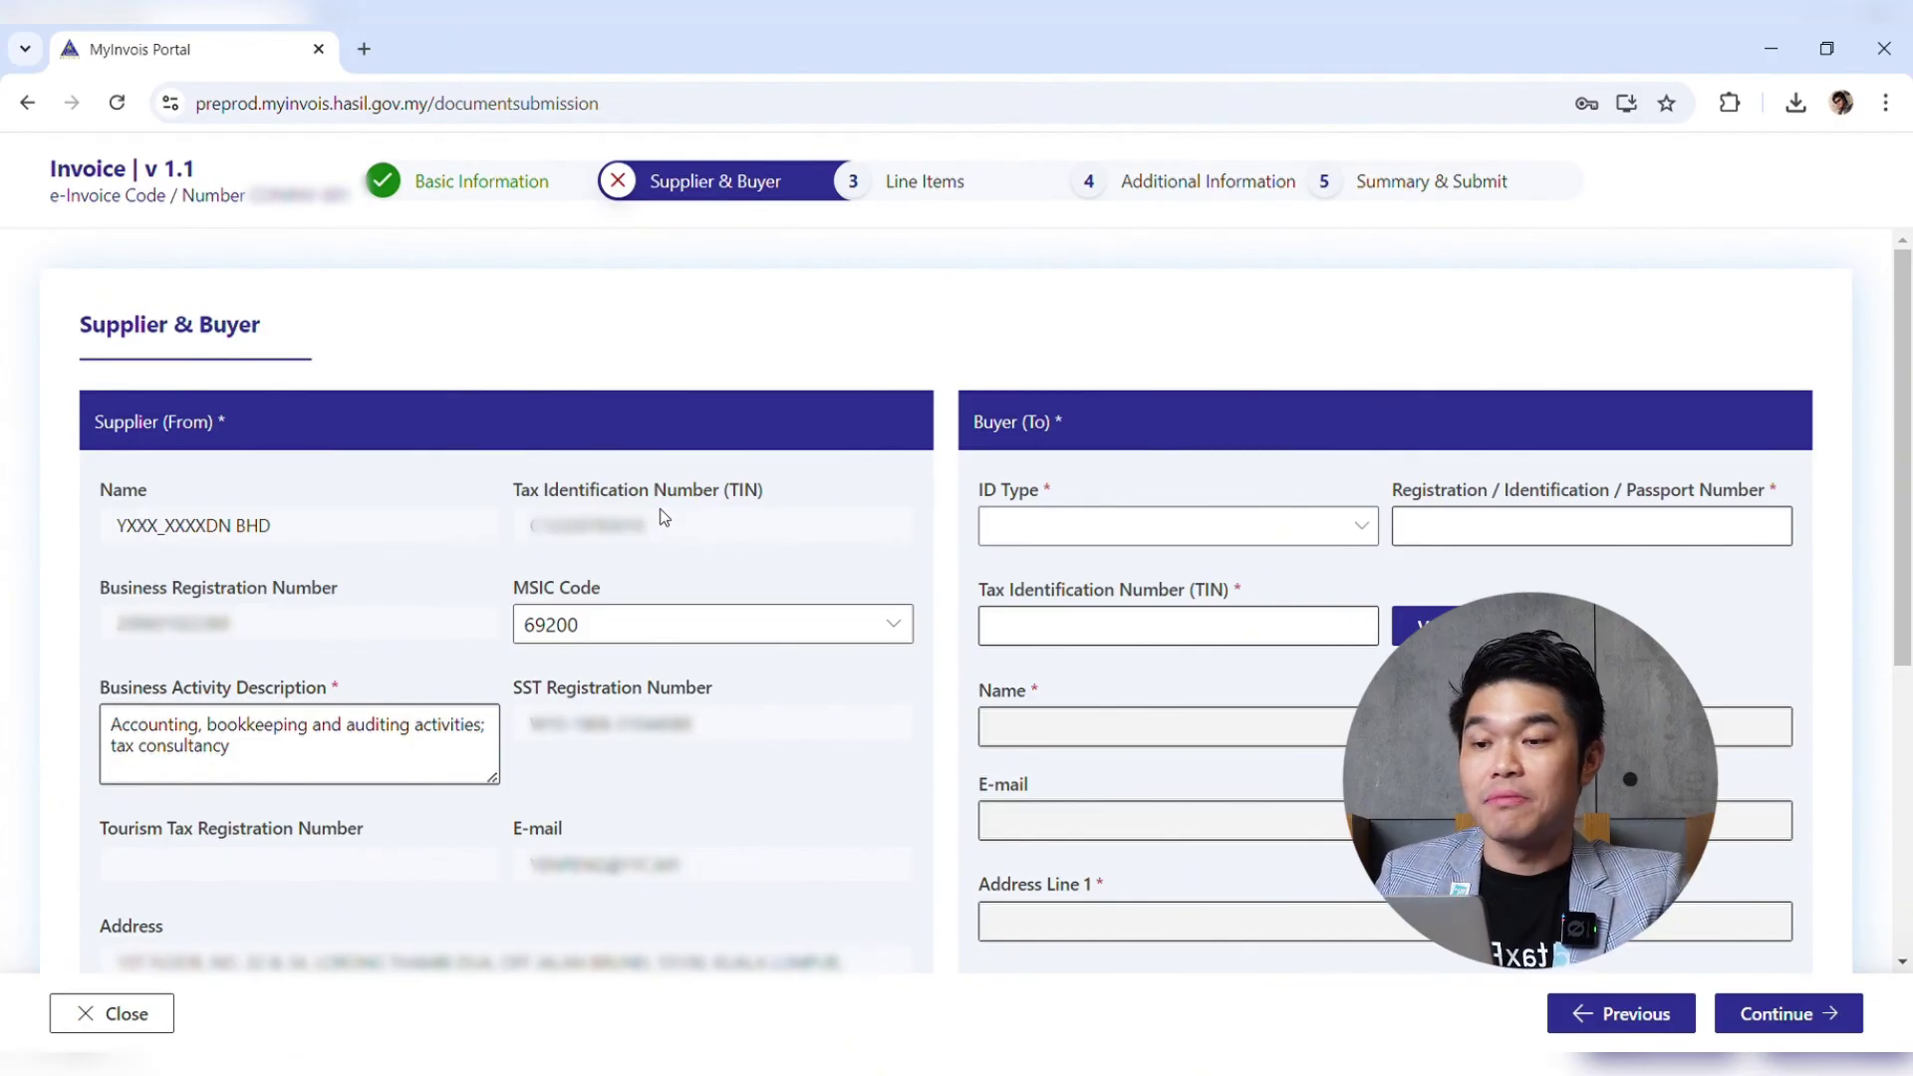
{"action": "scroll", "coordinate": [660, 515], "scroll_direction": "down", "scroll_amount": 1}
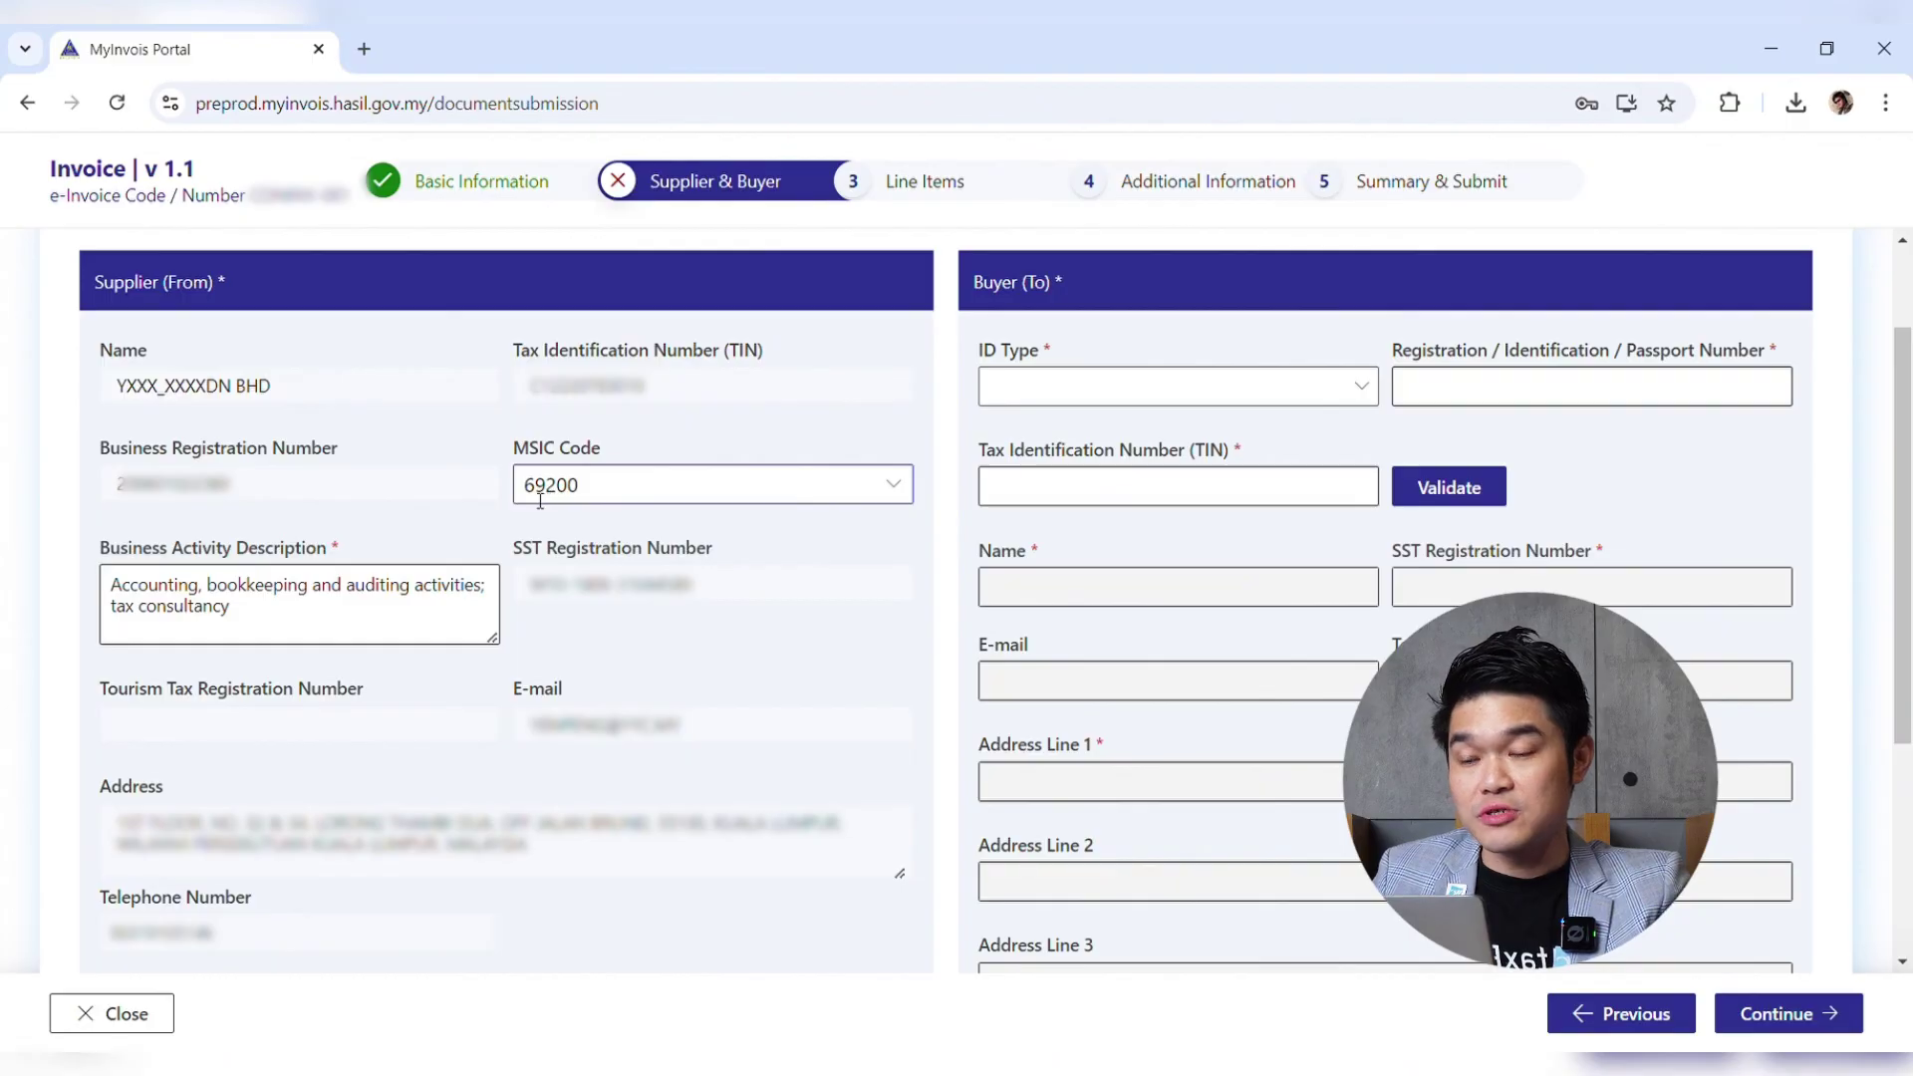
{"action": "double_click", "coordinate": [598, 496]}
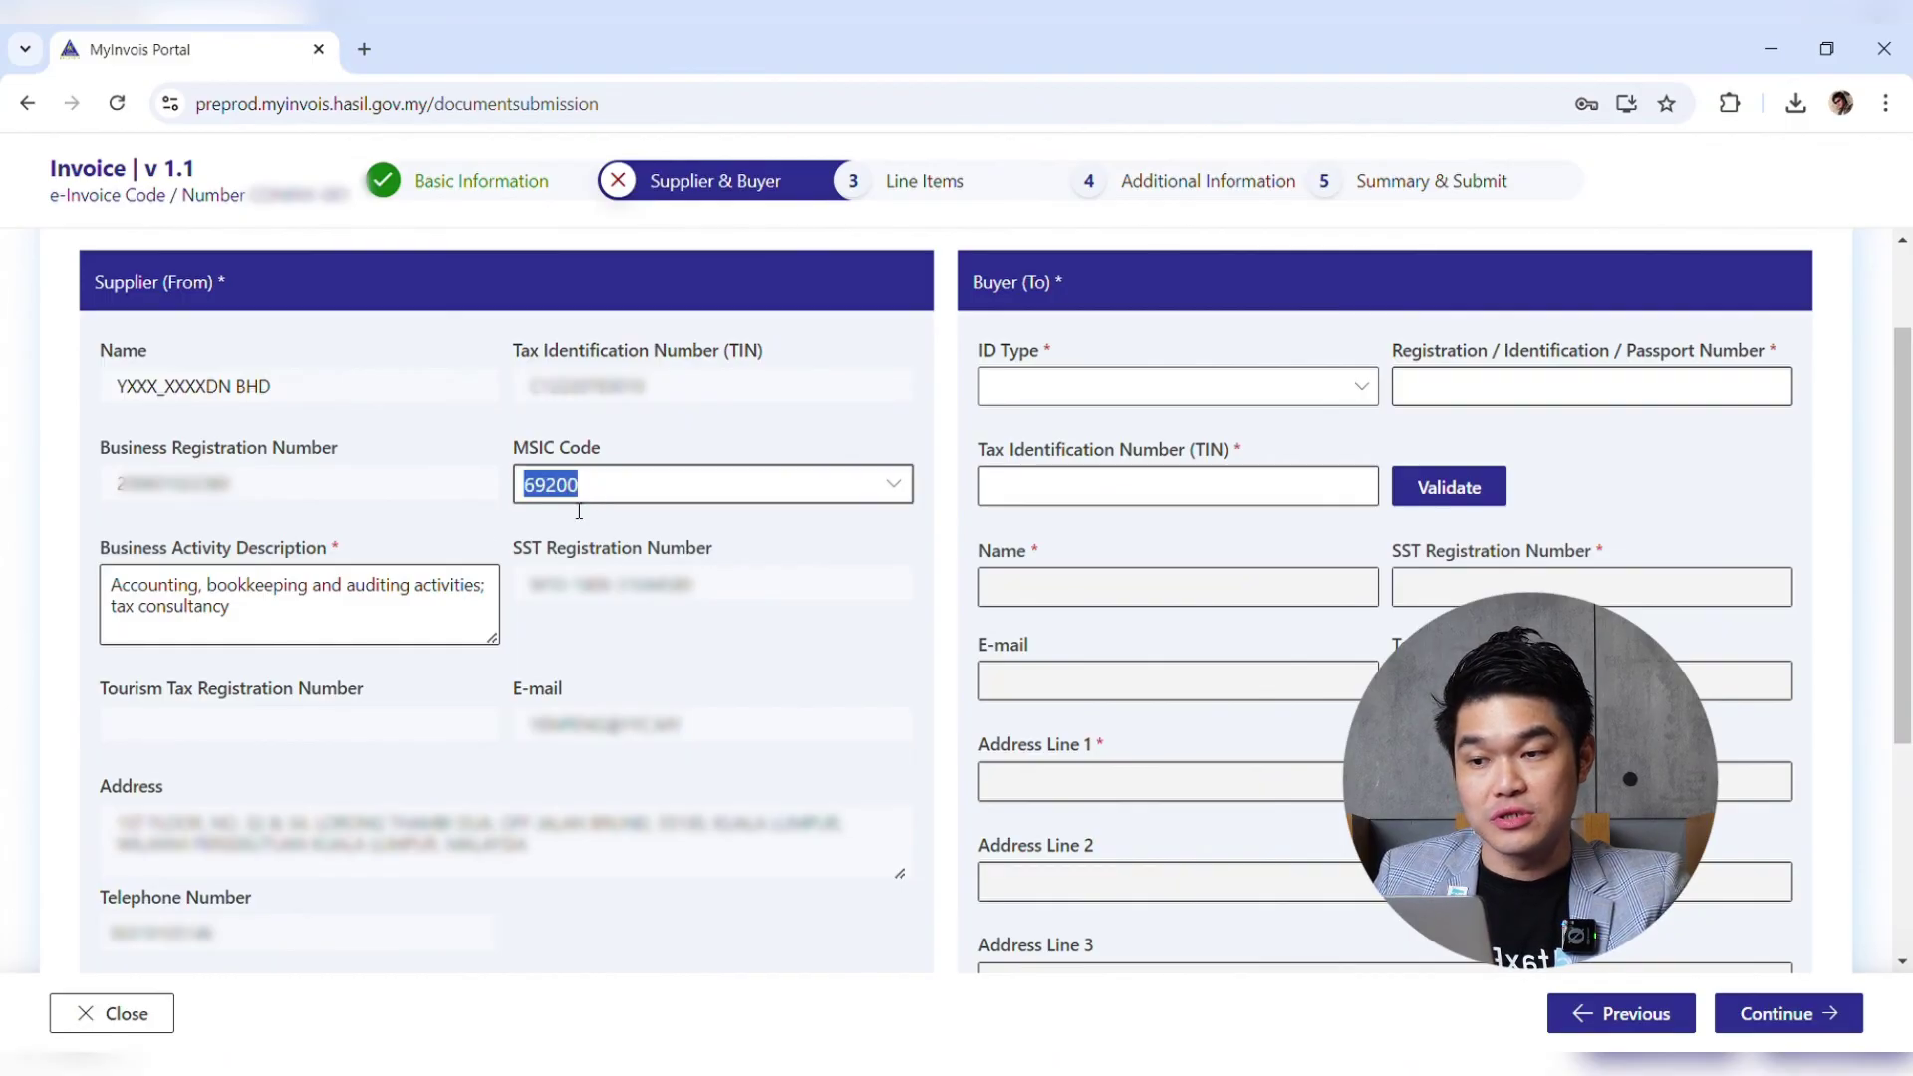
{"action": "left_click", "coordinate": [376, 598]}
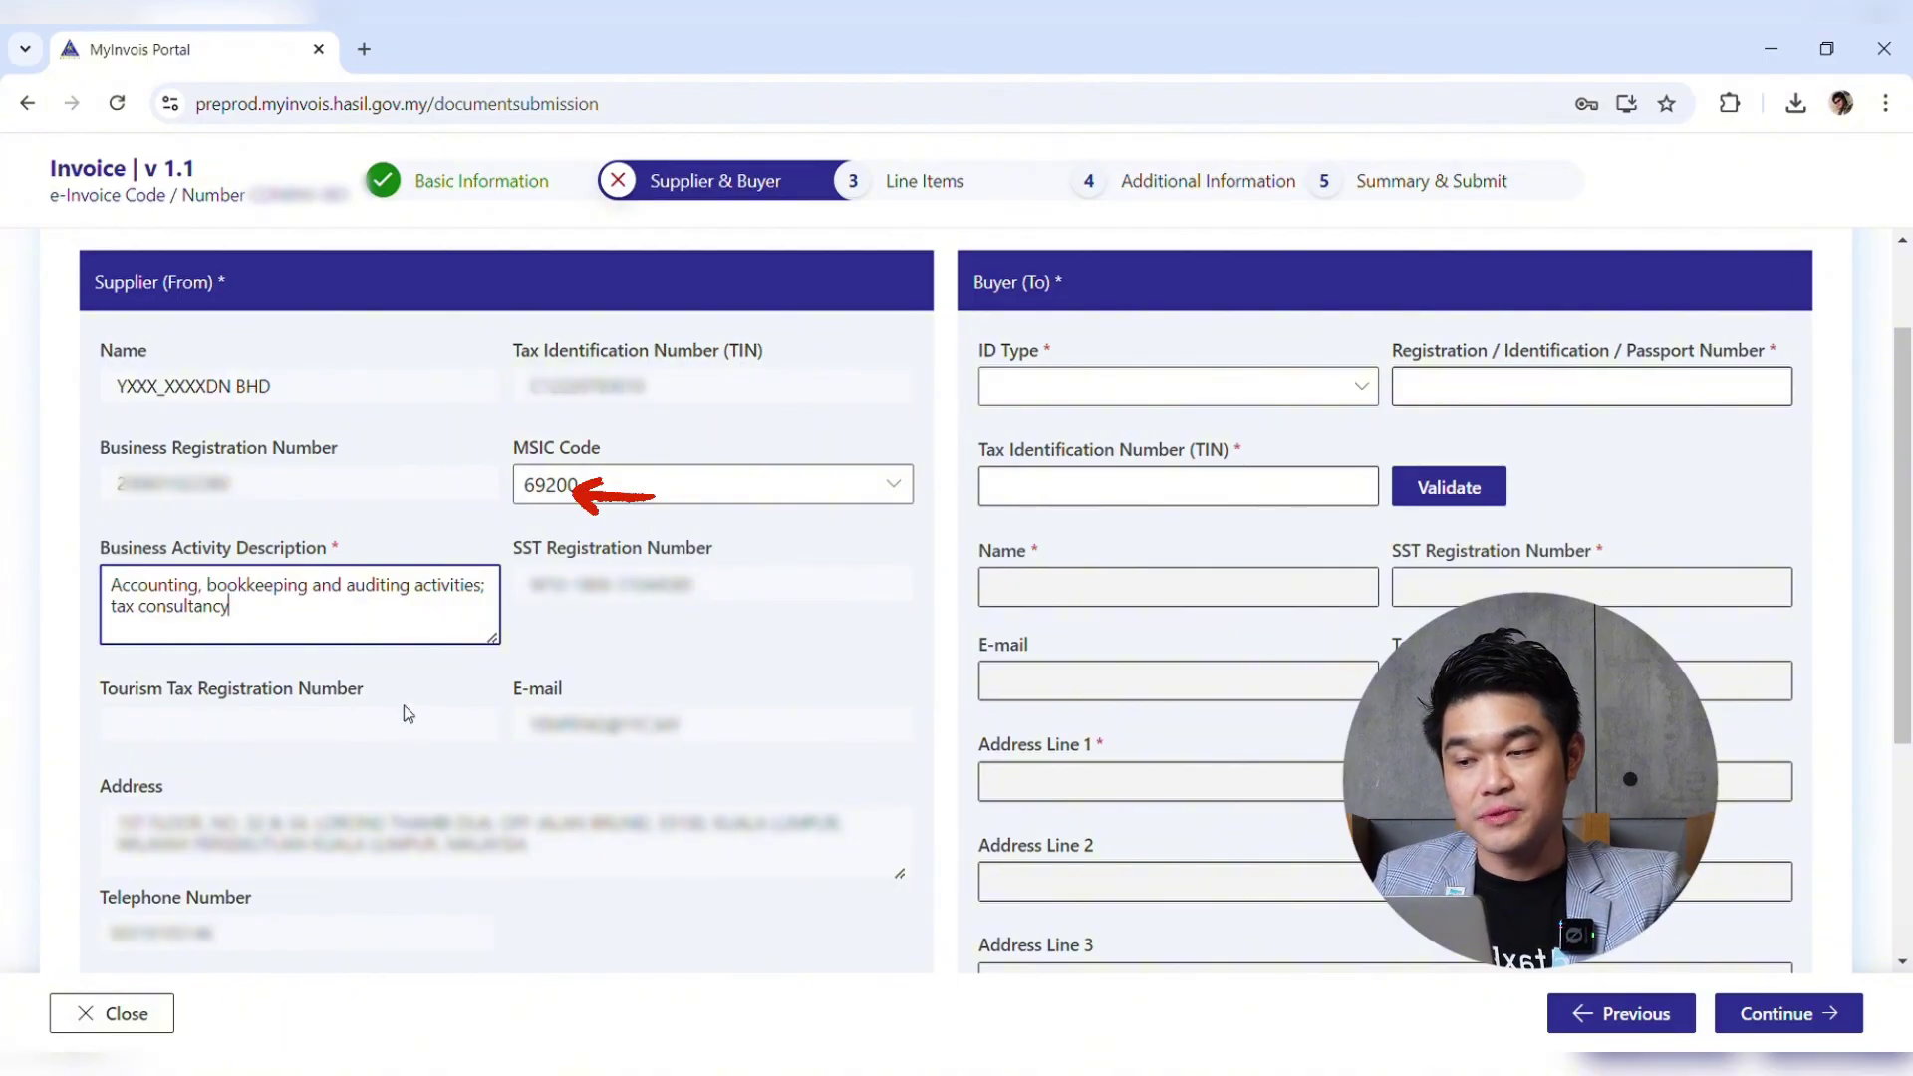
{"action": "scroll", "coordinate": [385, 798], "scroll_direction": "down", "scroll_amount": 2}
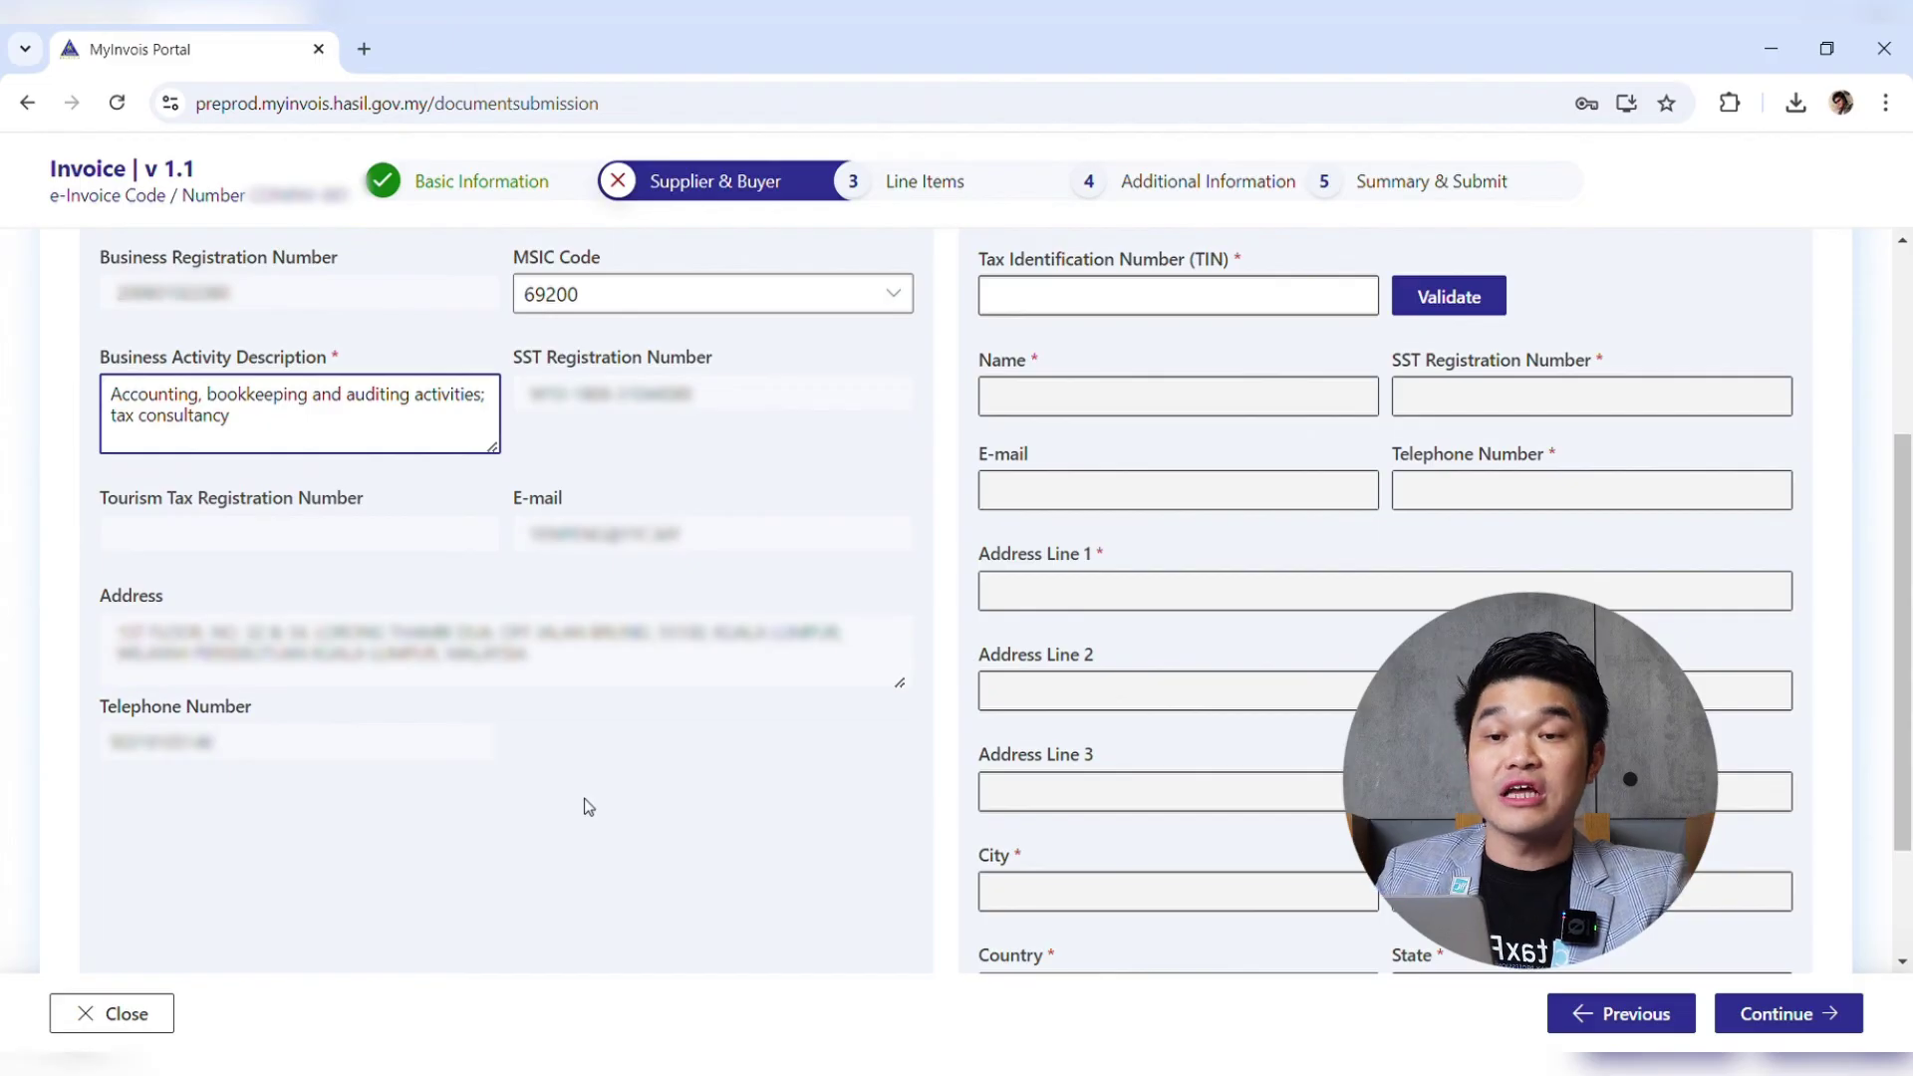
{"action": "scroll", "coordinate": [762, 707], "scroll_direction": "up", "scroll_amount": 3}
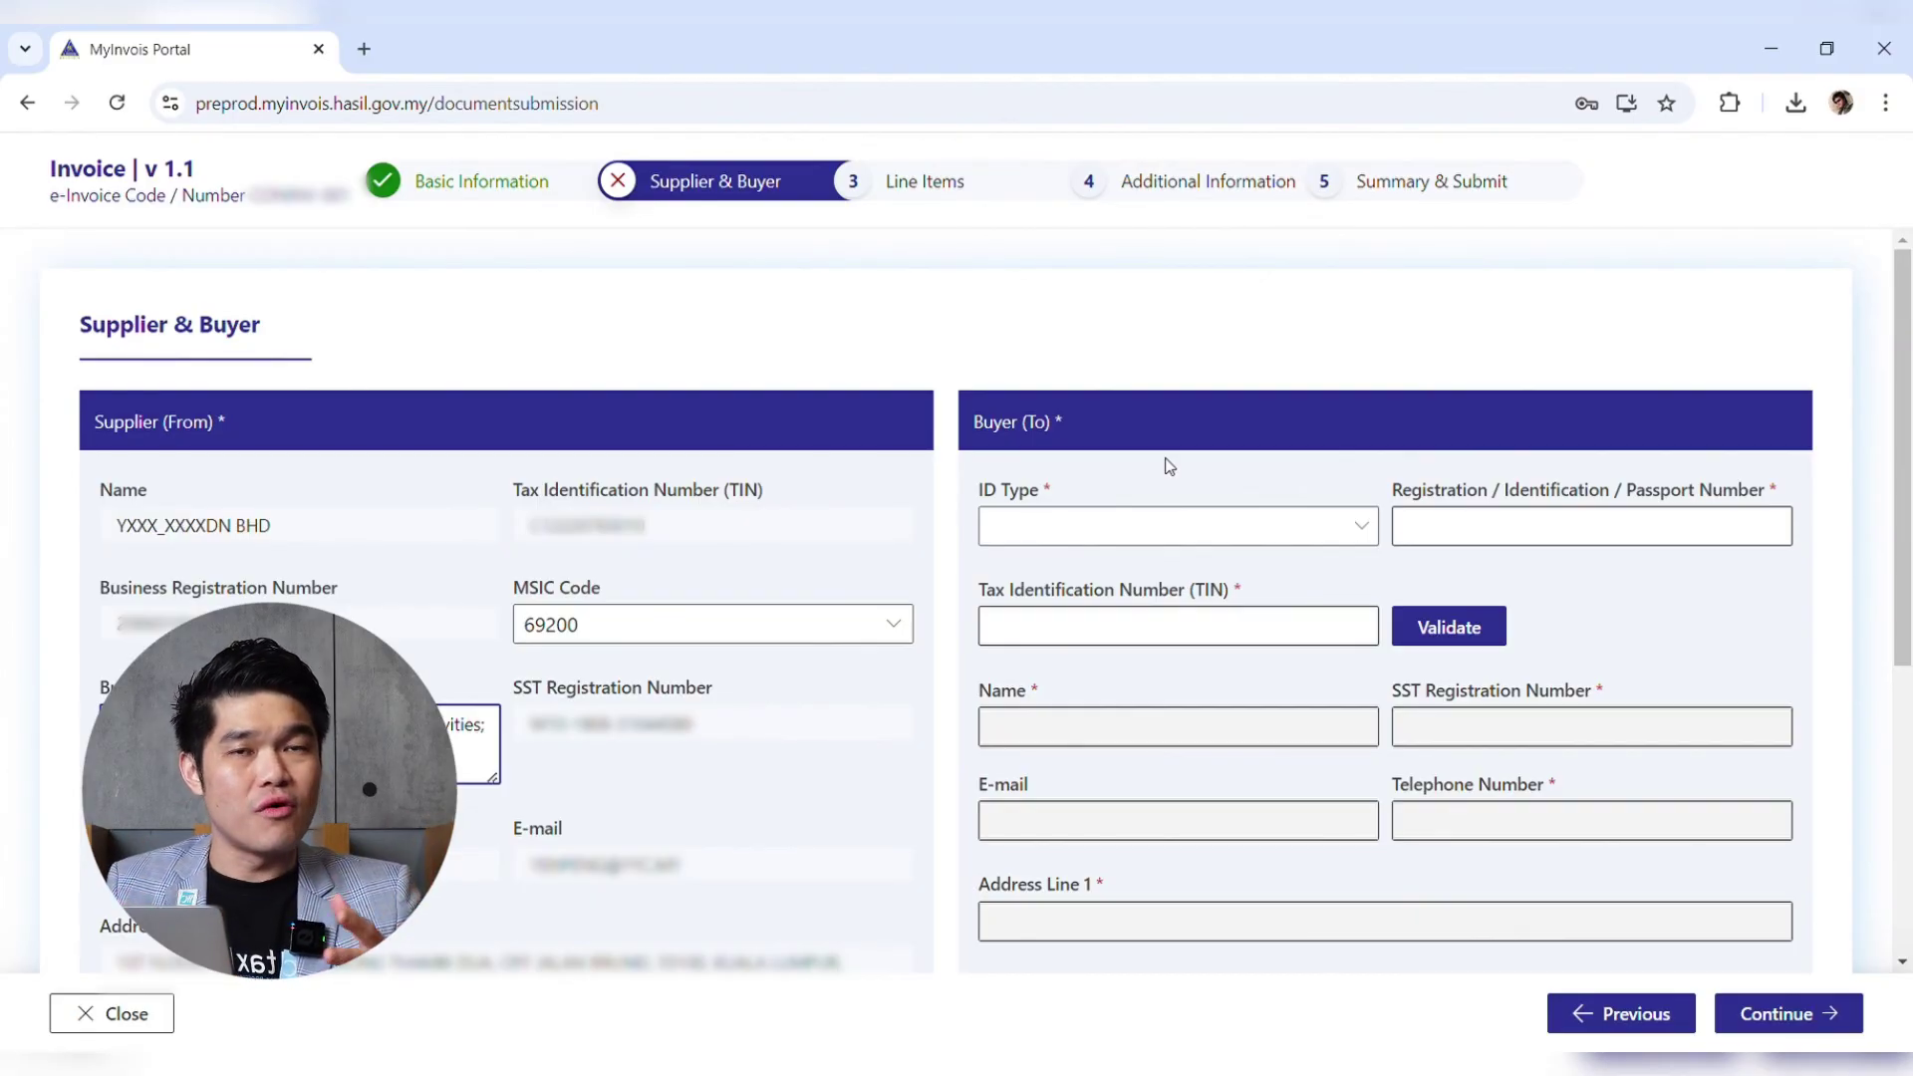
{"action": "left_click", "coordinate": [1129, 541]}
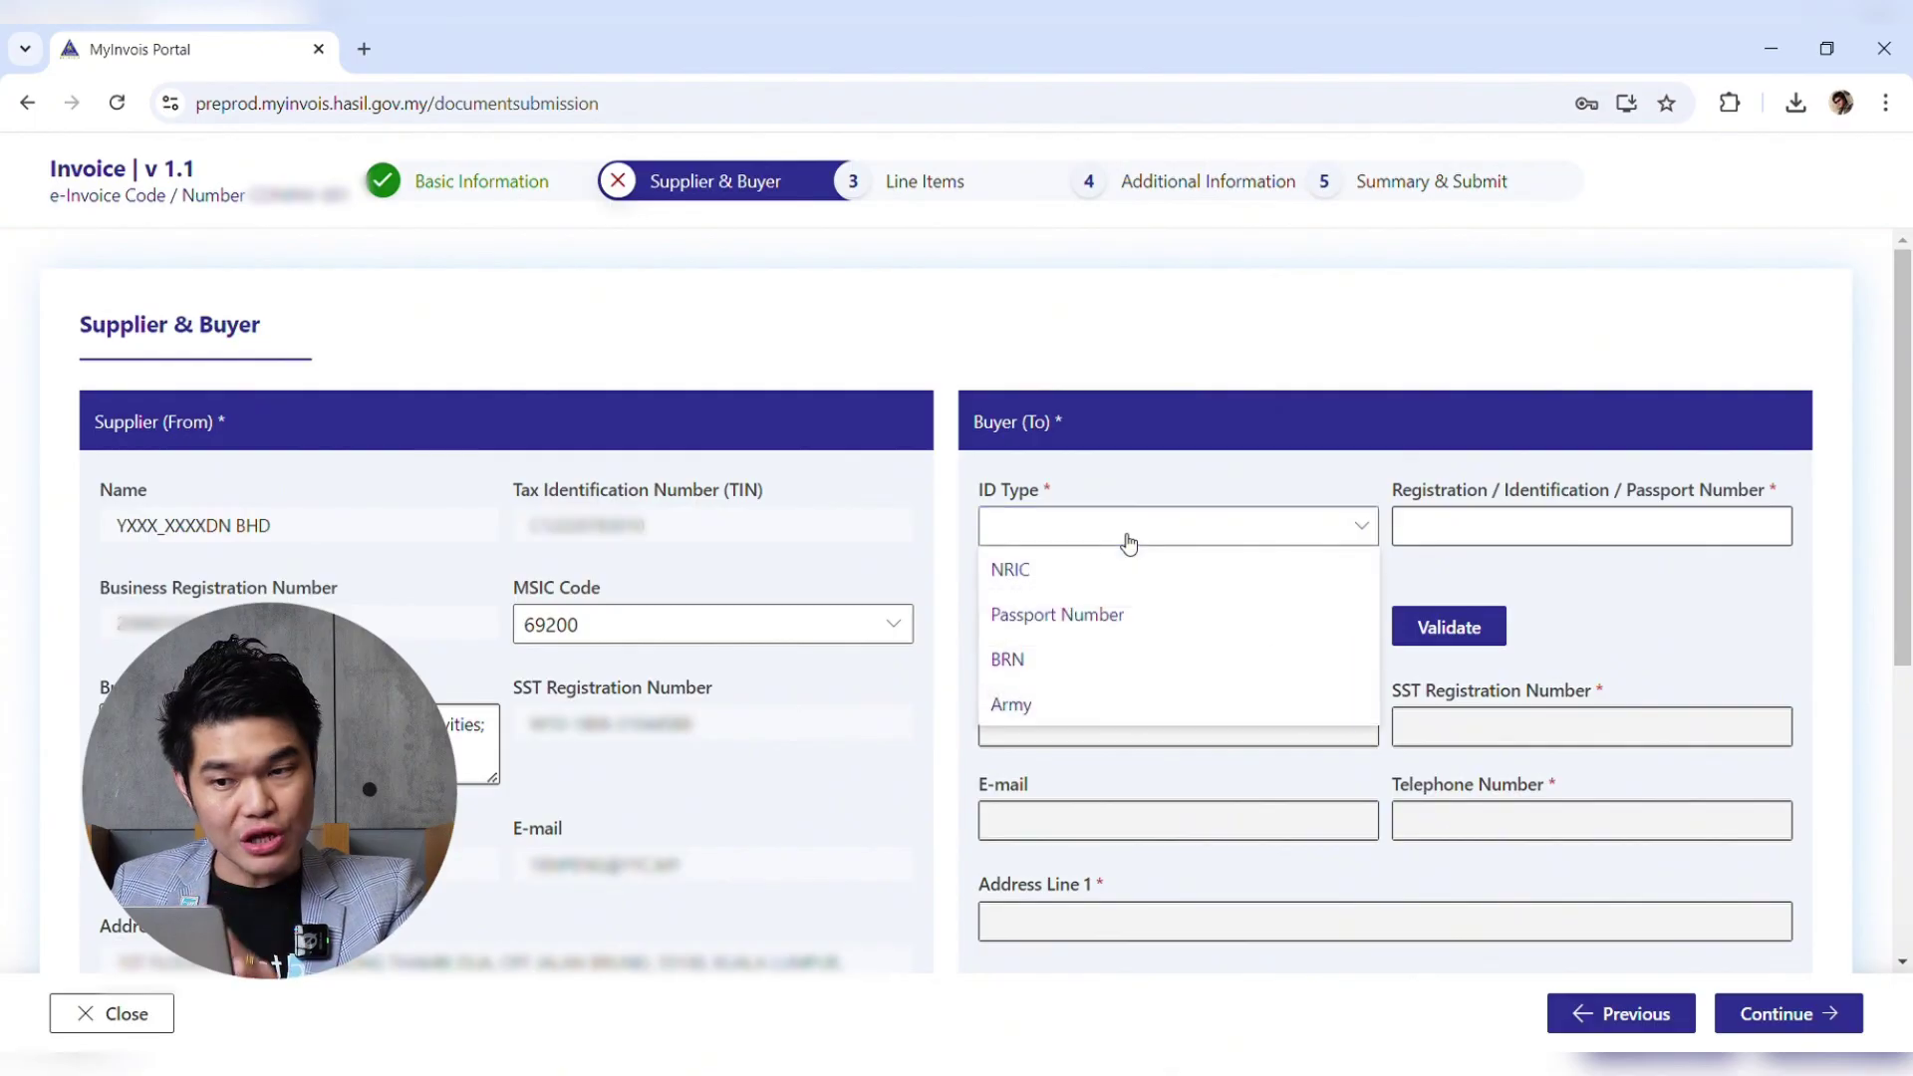
{"action": "left_click", "coordinate": [1013, 586]}
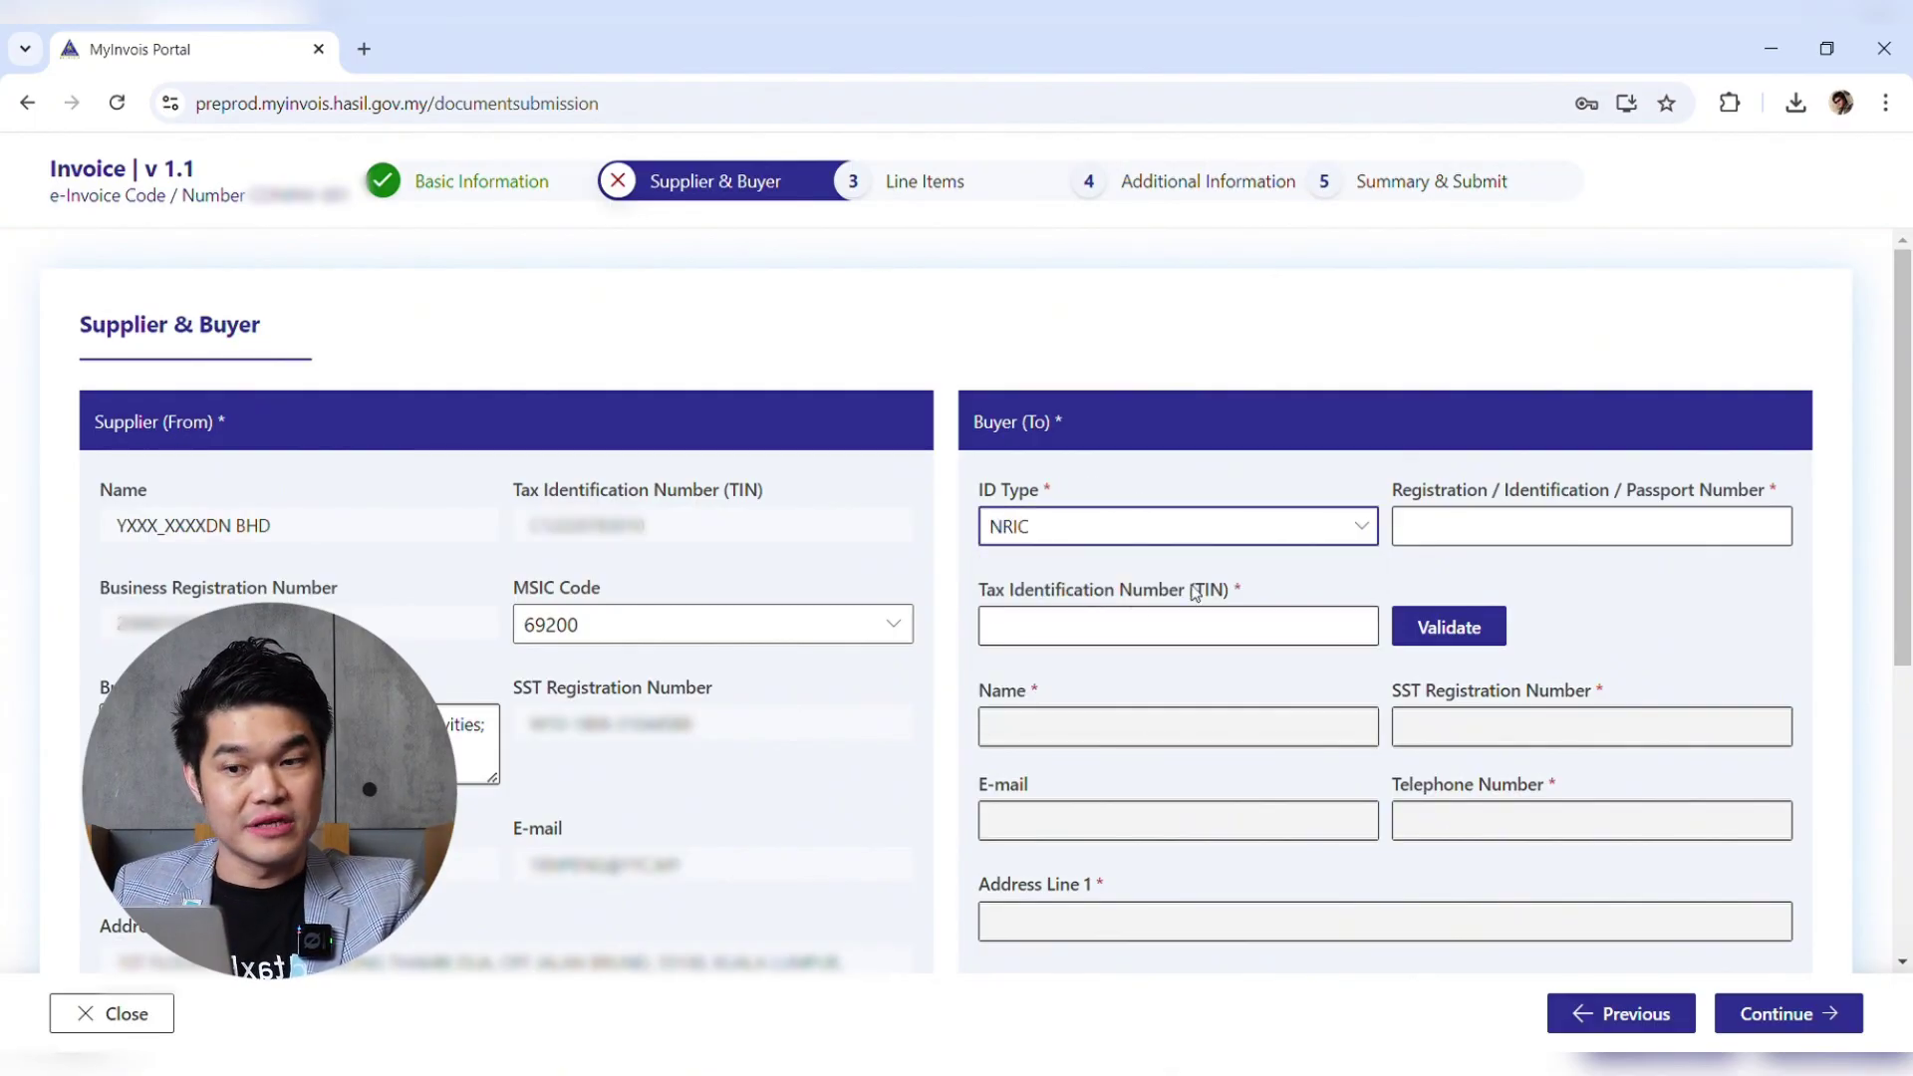
{"action": "left_click", "coordinate": [1504, 536]}
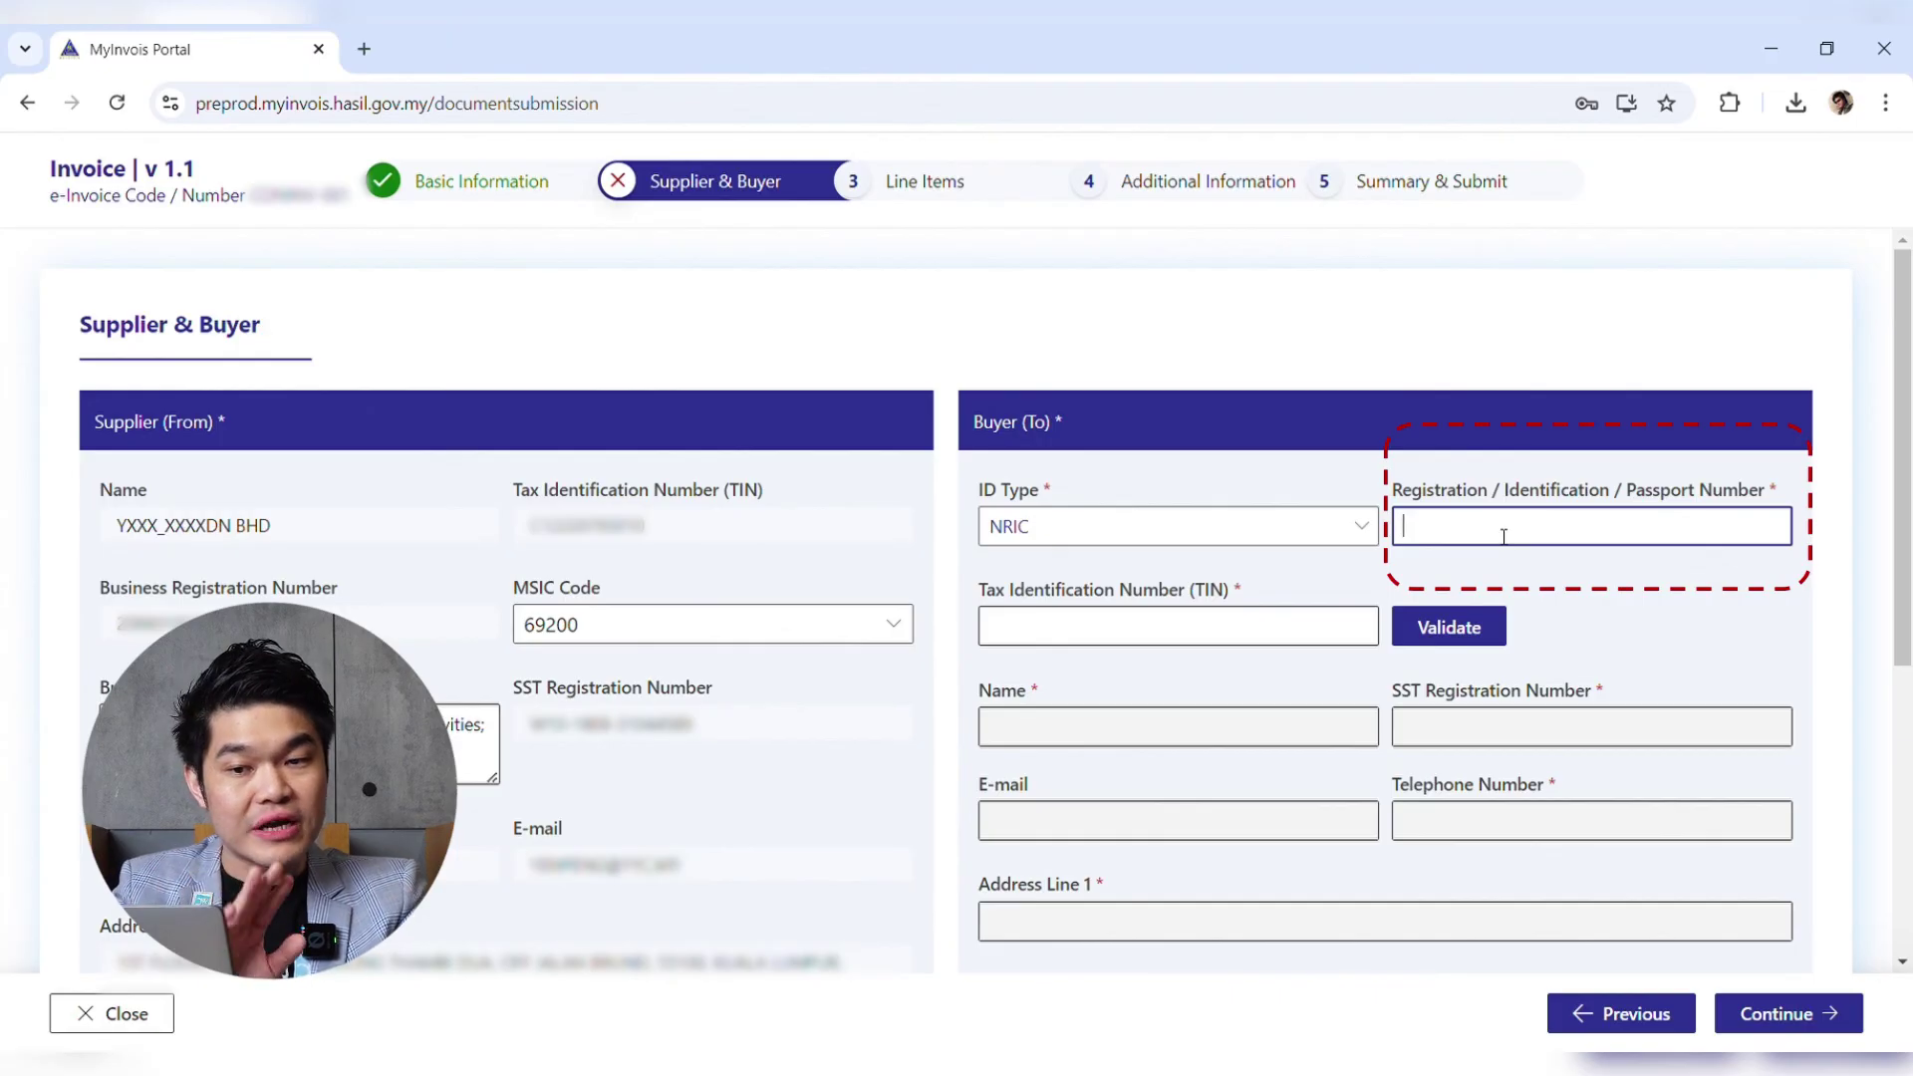
{"action": "type", "text": "NA"}
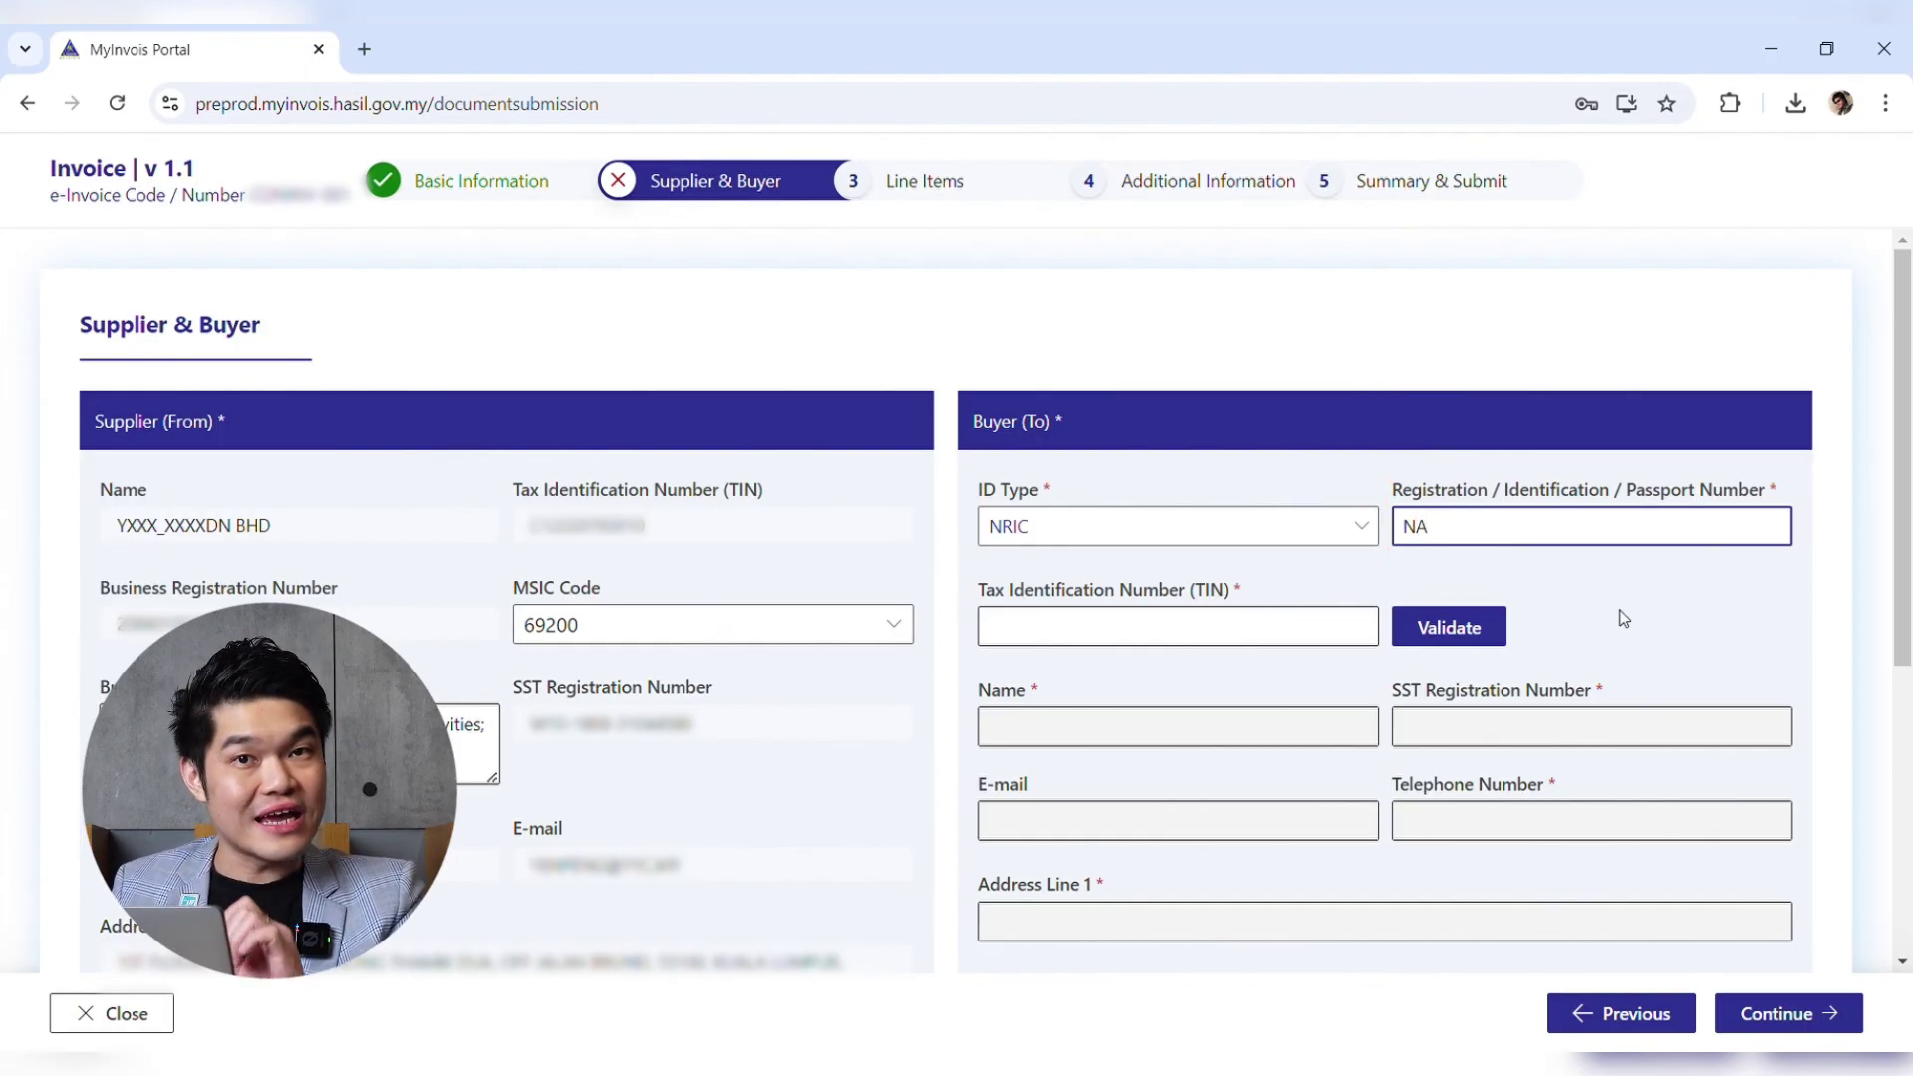
{"action": "left_click", "coordinate": [1201, 626]}
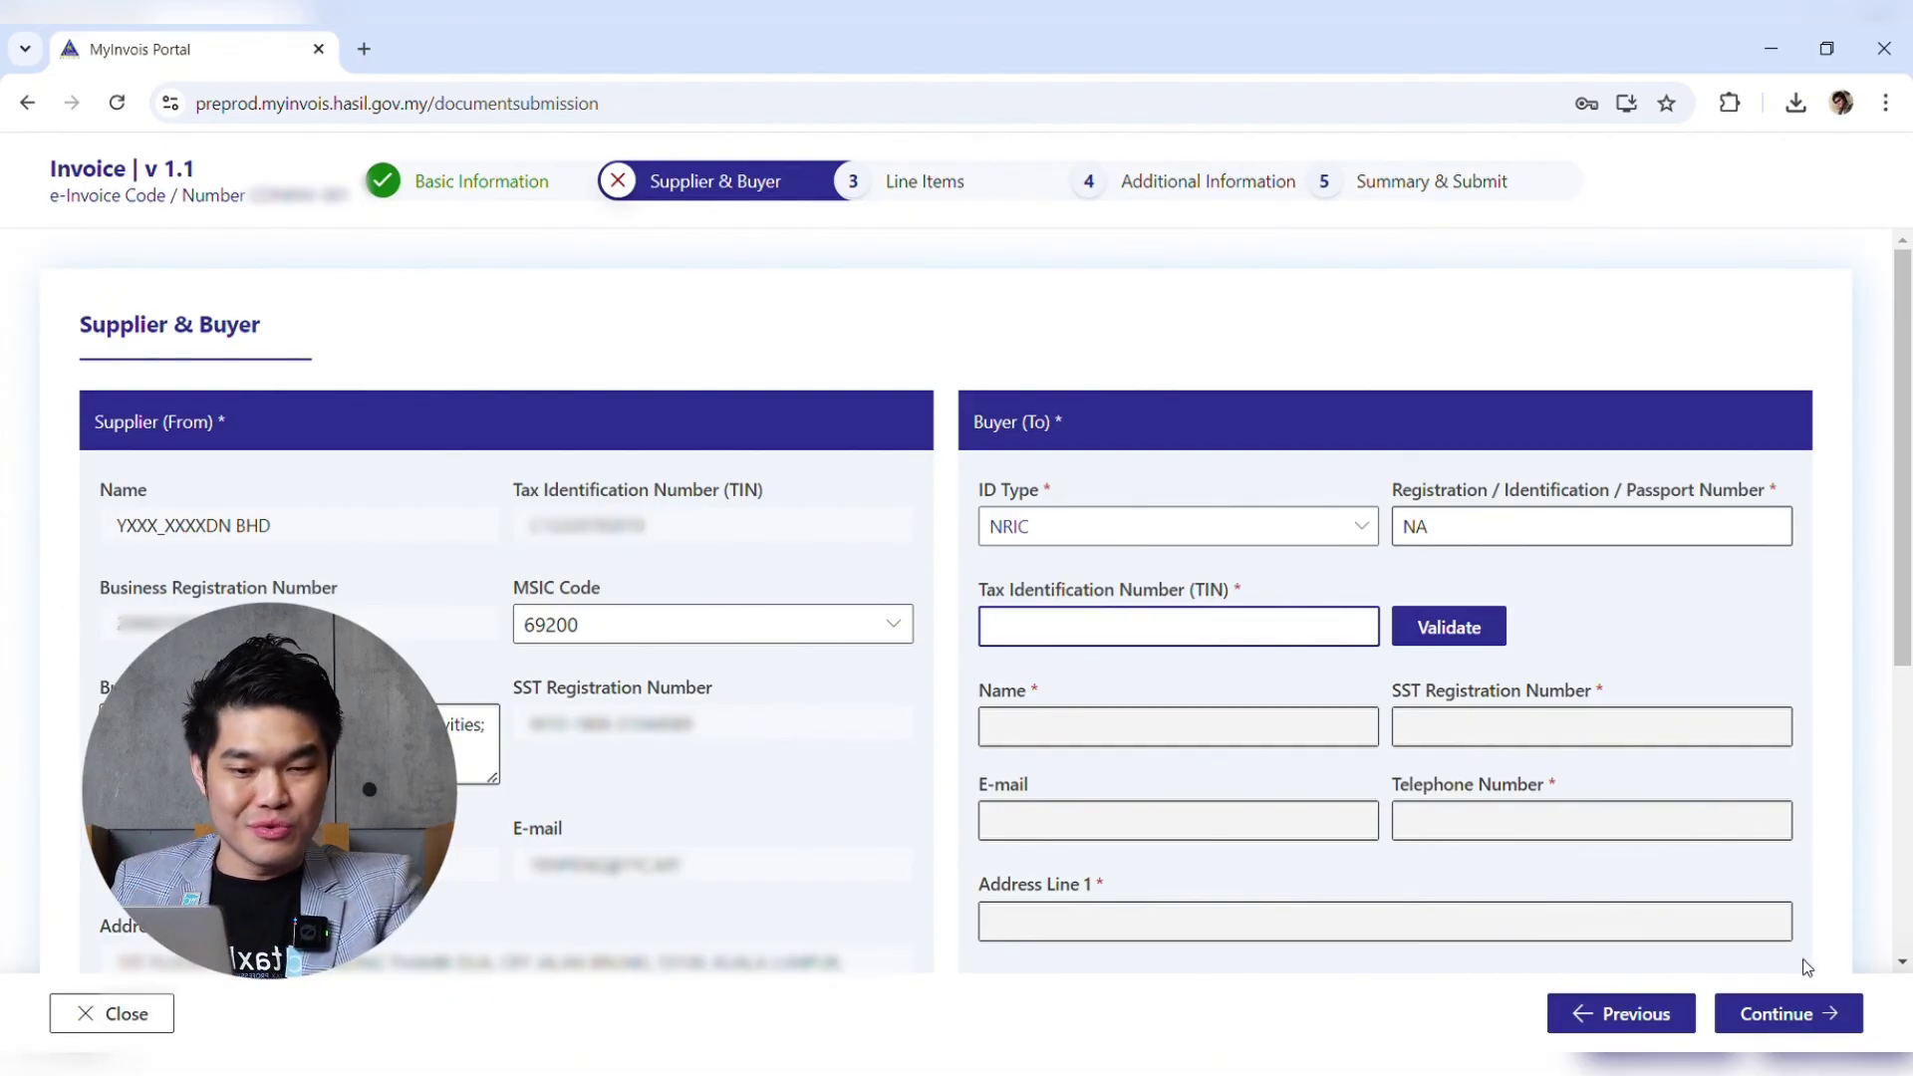
{"action": "left_click", "coordinate": [1180, 626]}
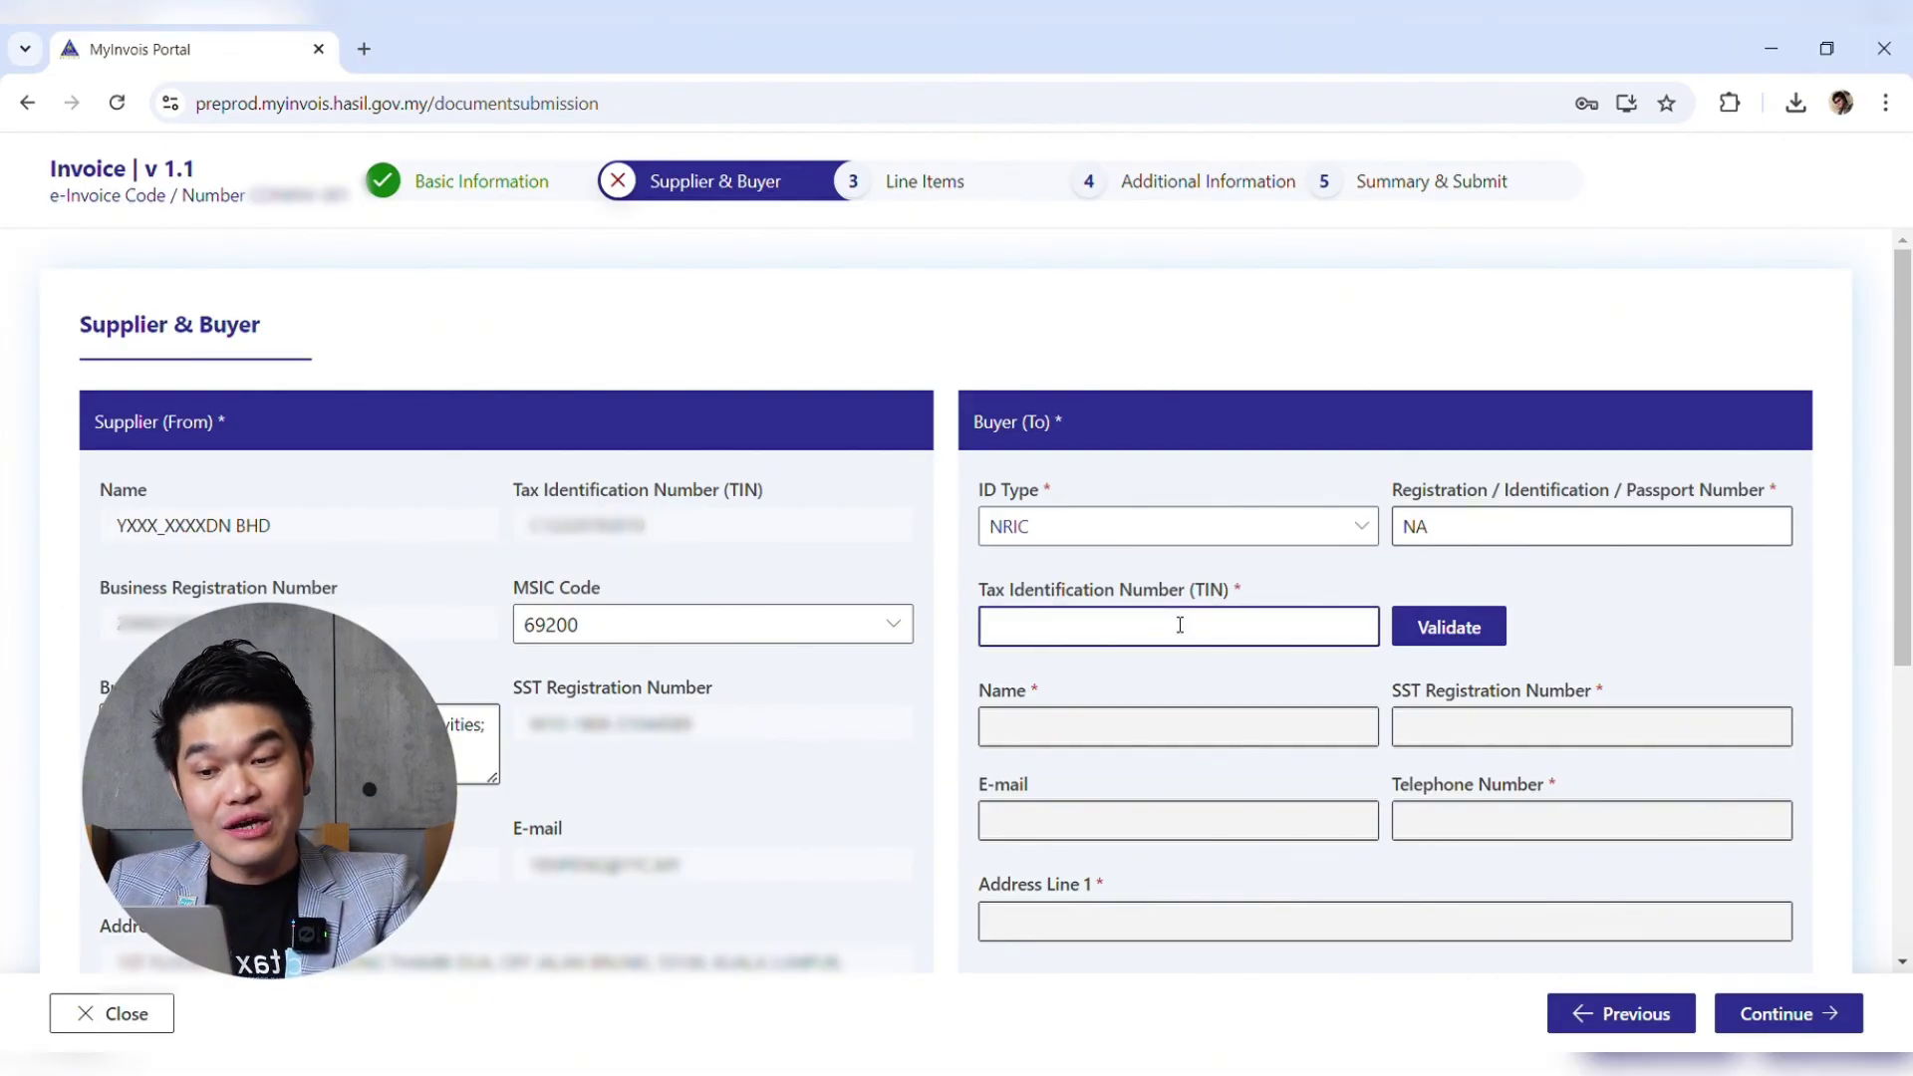
{"action": "type", "text": "EI"}
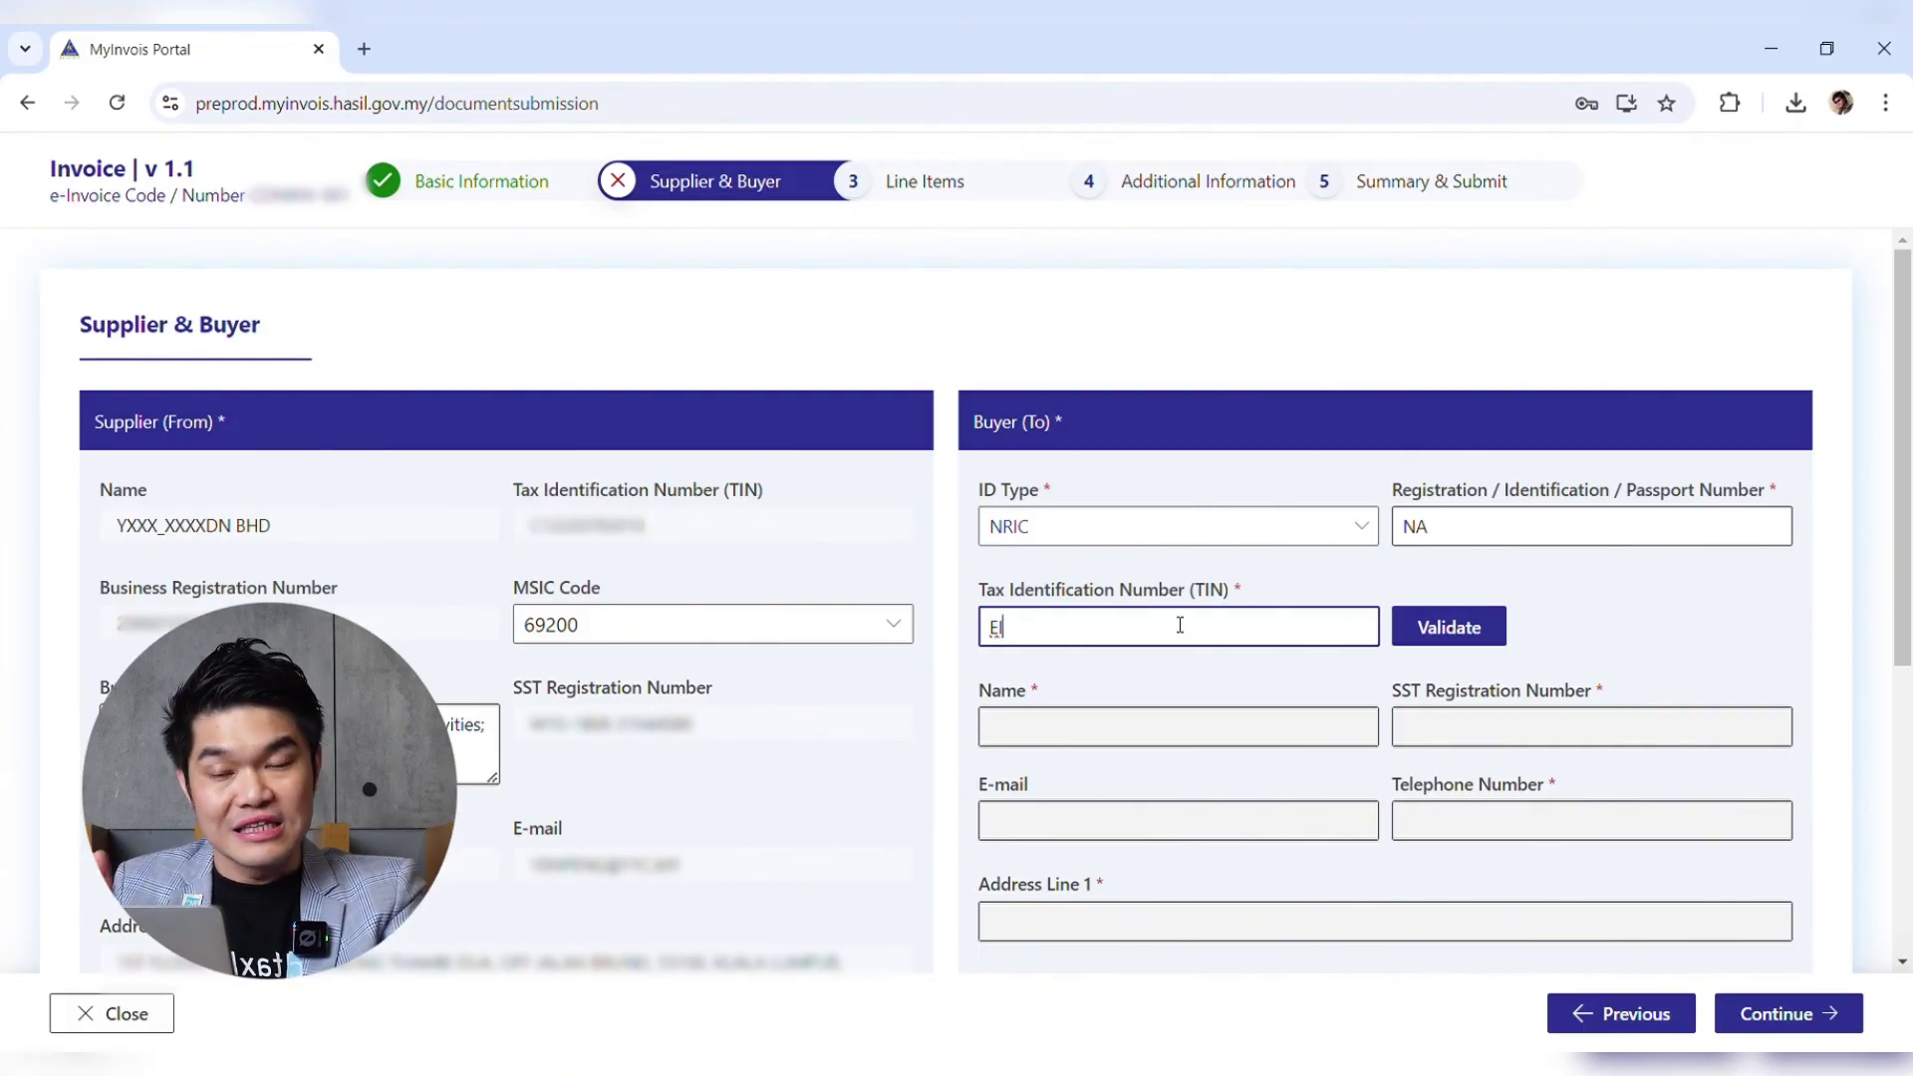
{"action": "type", "text": "00"}
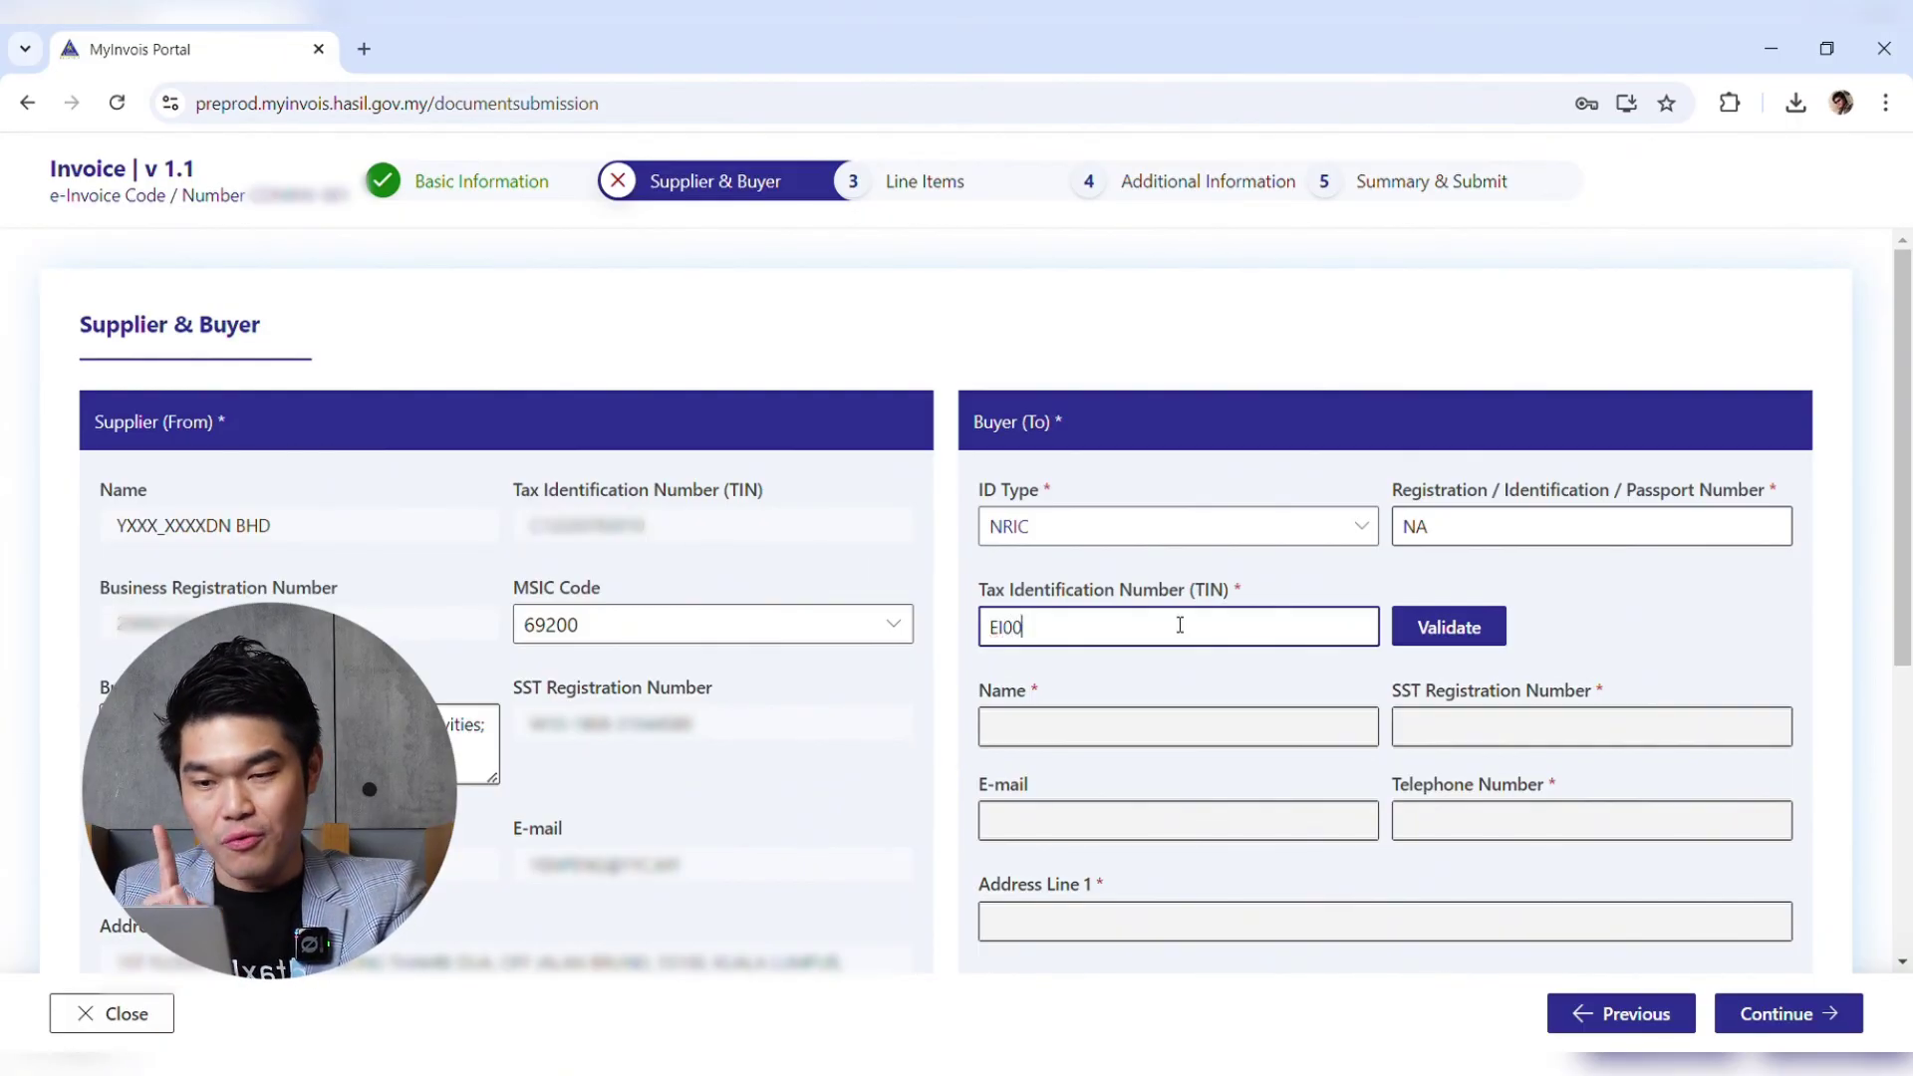
{"action": "type", "text": "000000000"}
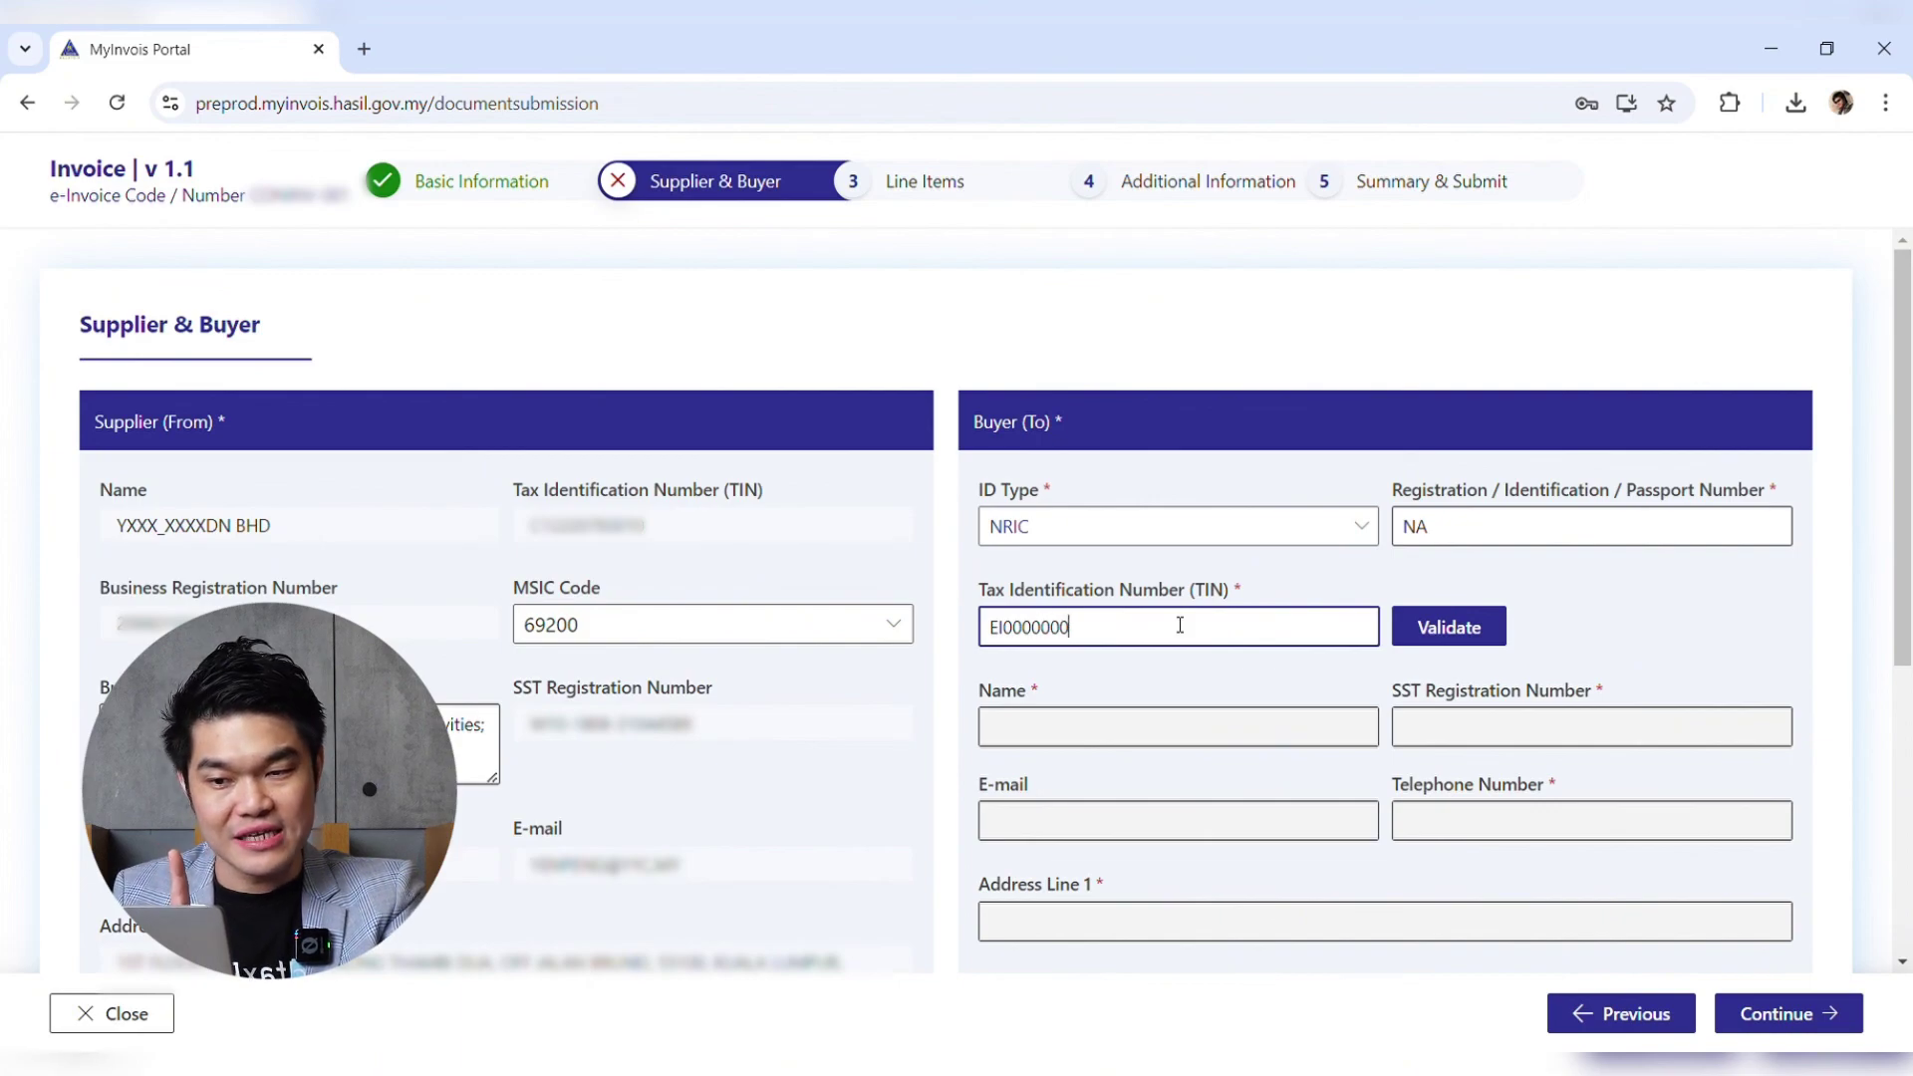
{"action": "type", "text": "10"}
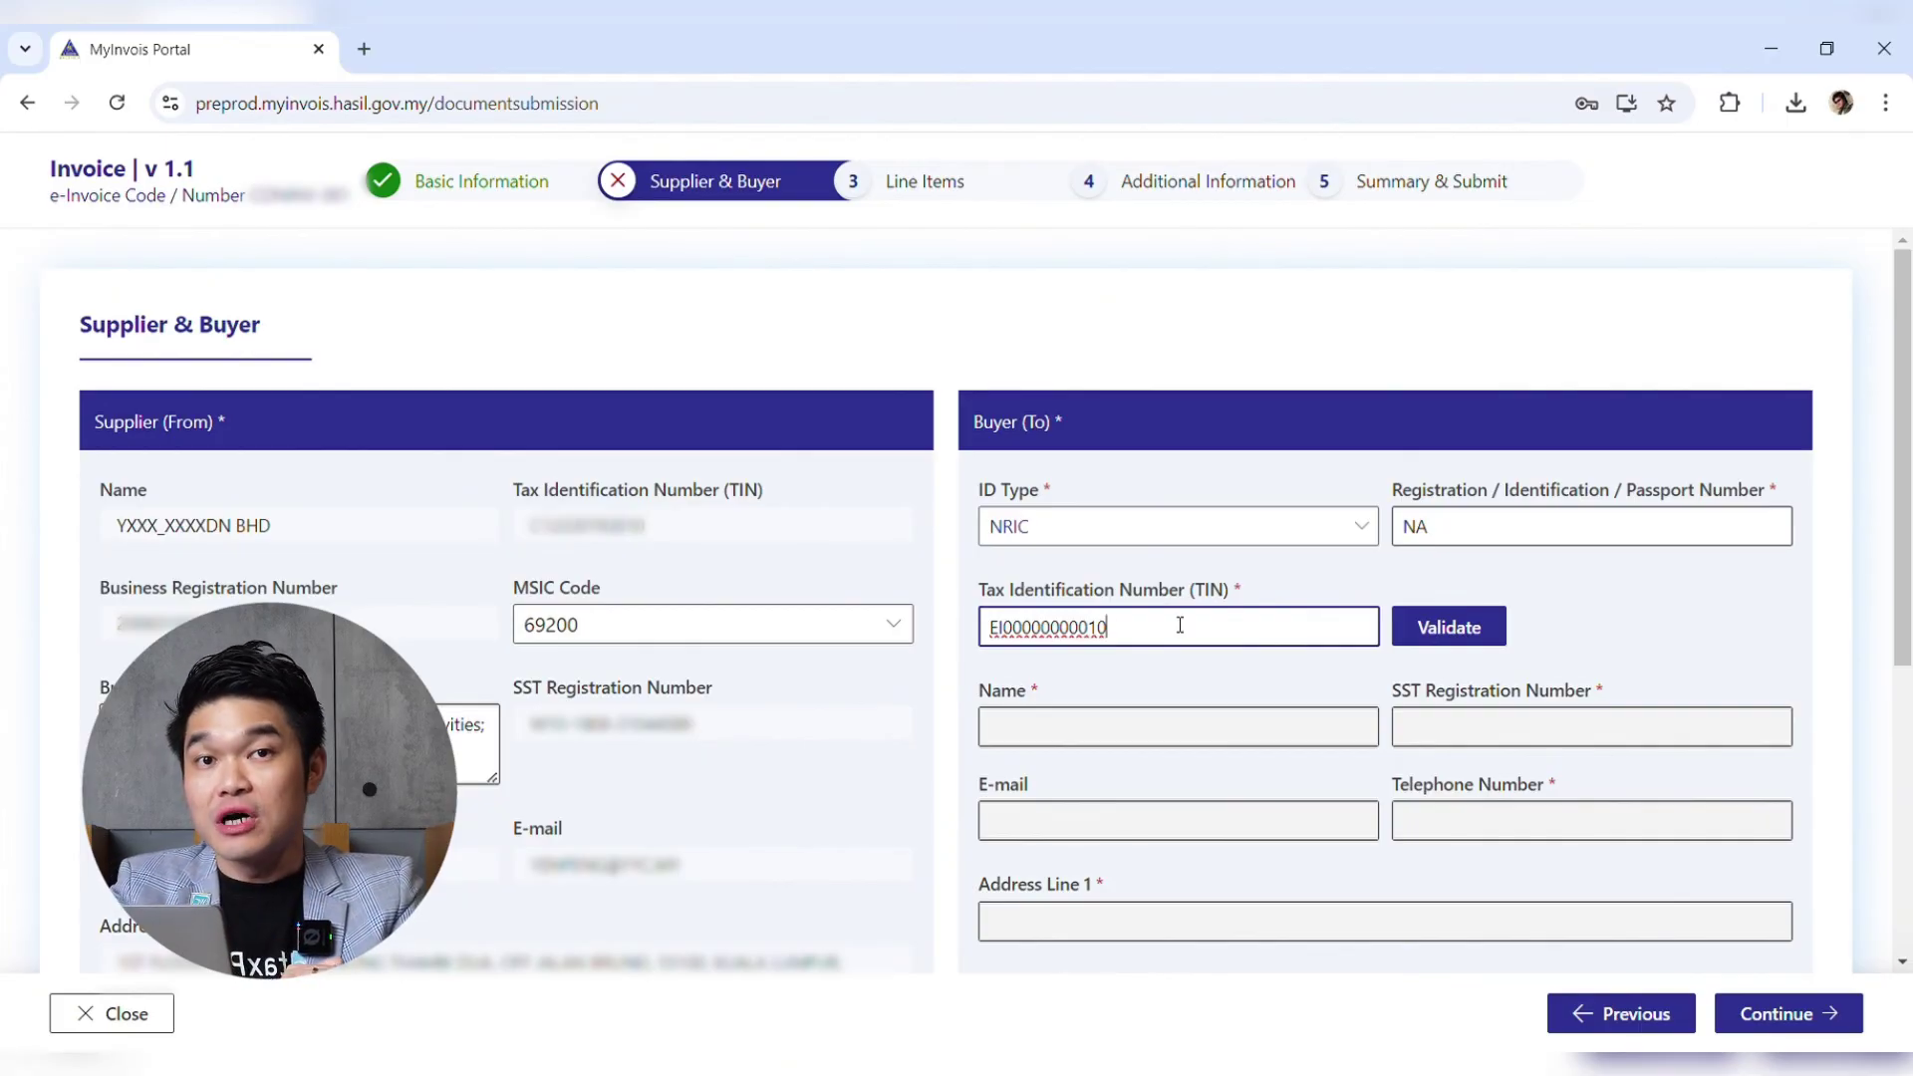
{"action": "left_click", "coordinate": [1465, 626]}
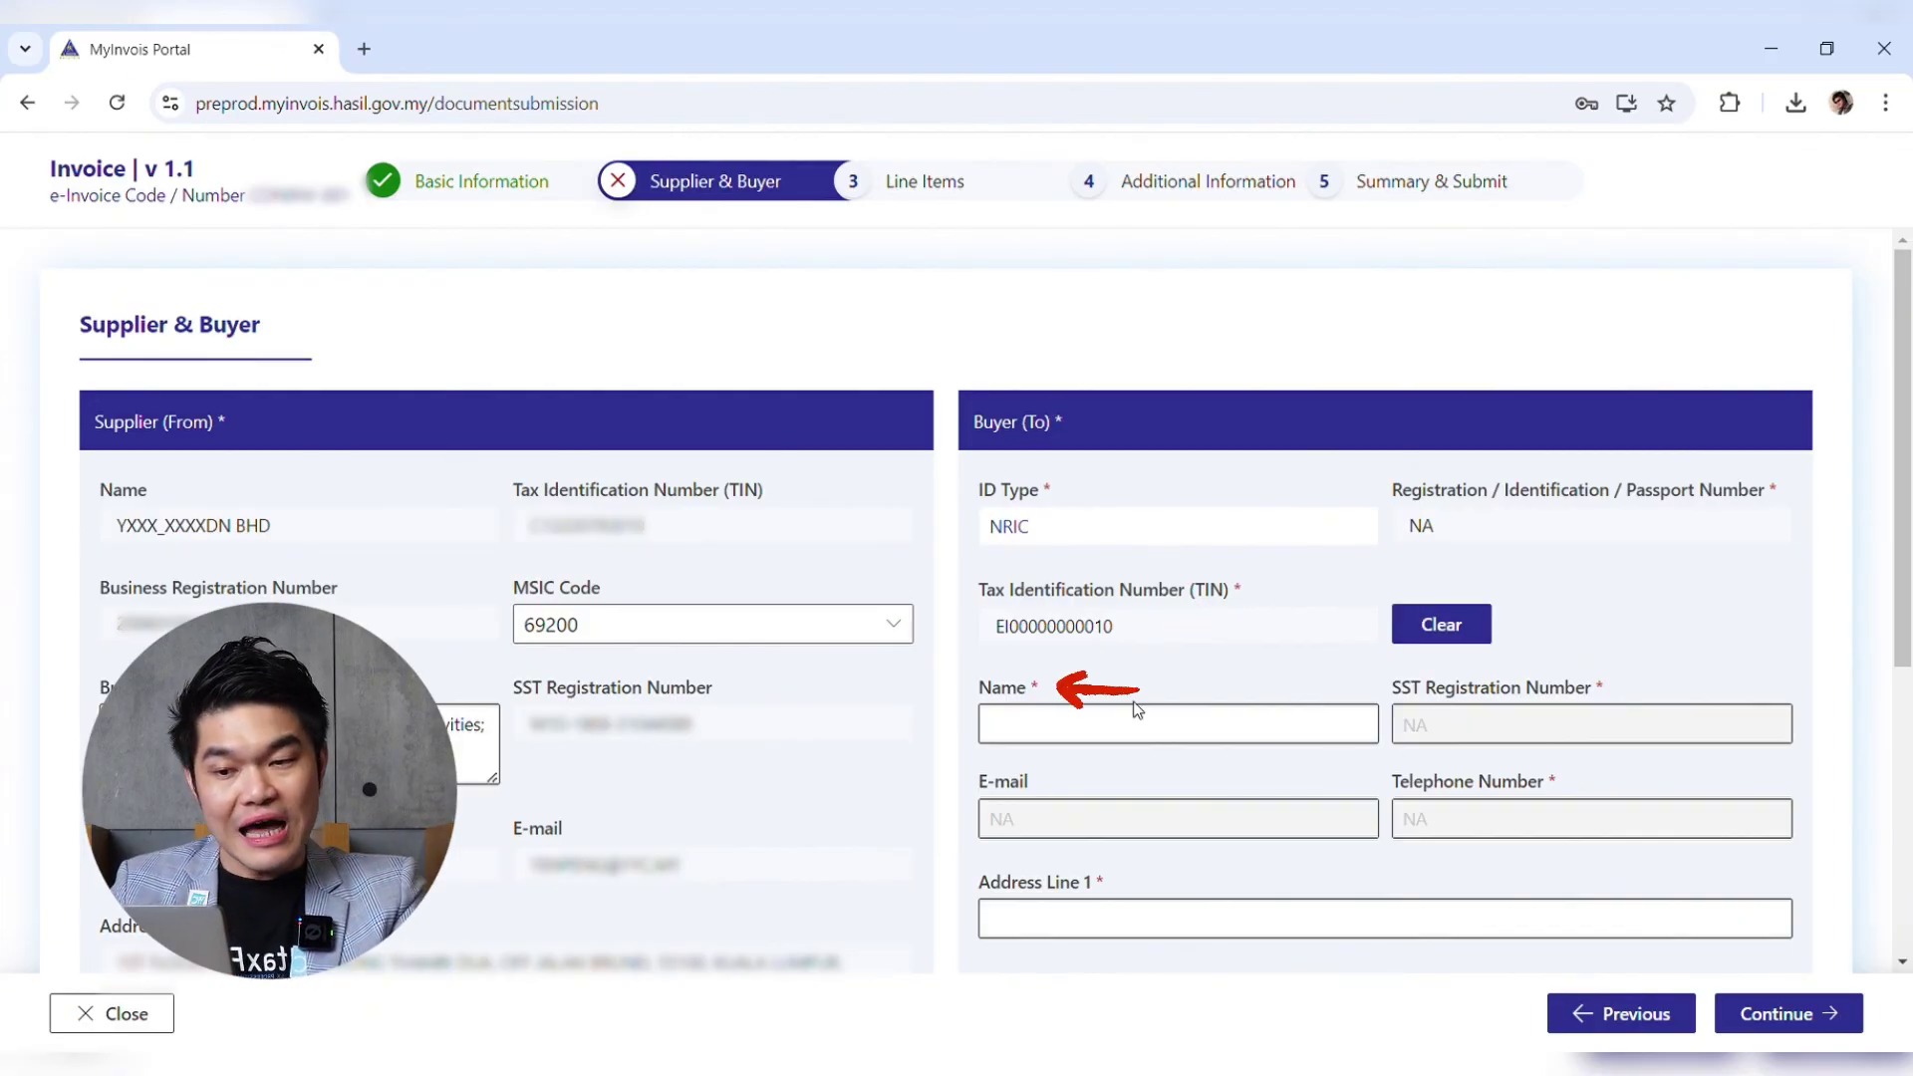
- Enter buyer name General Public and Address Line 1 NA, then continue to Line Items
{"action": "scroll", "coordinate": [1070, 742], "scroll_direction": "down", "scroll_amount": 2}
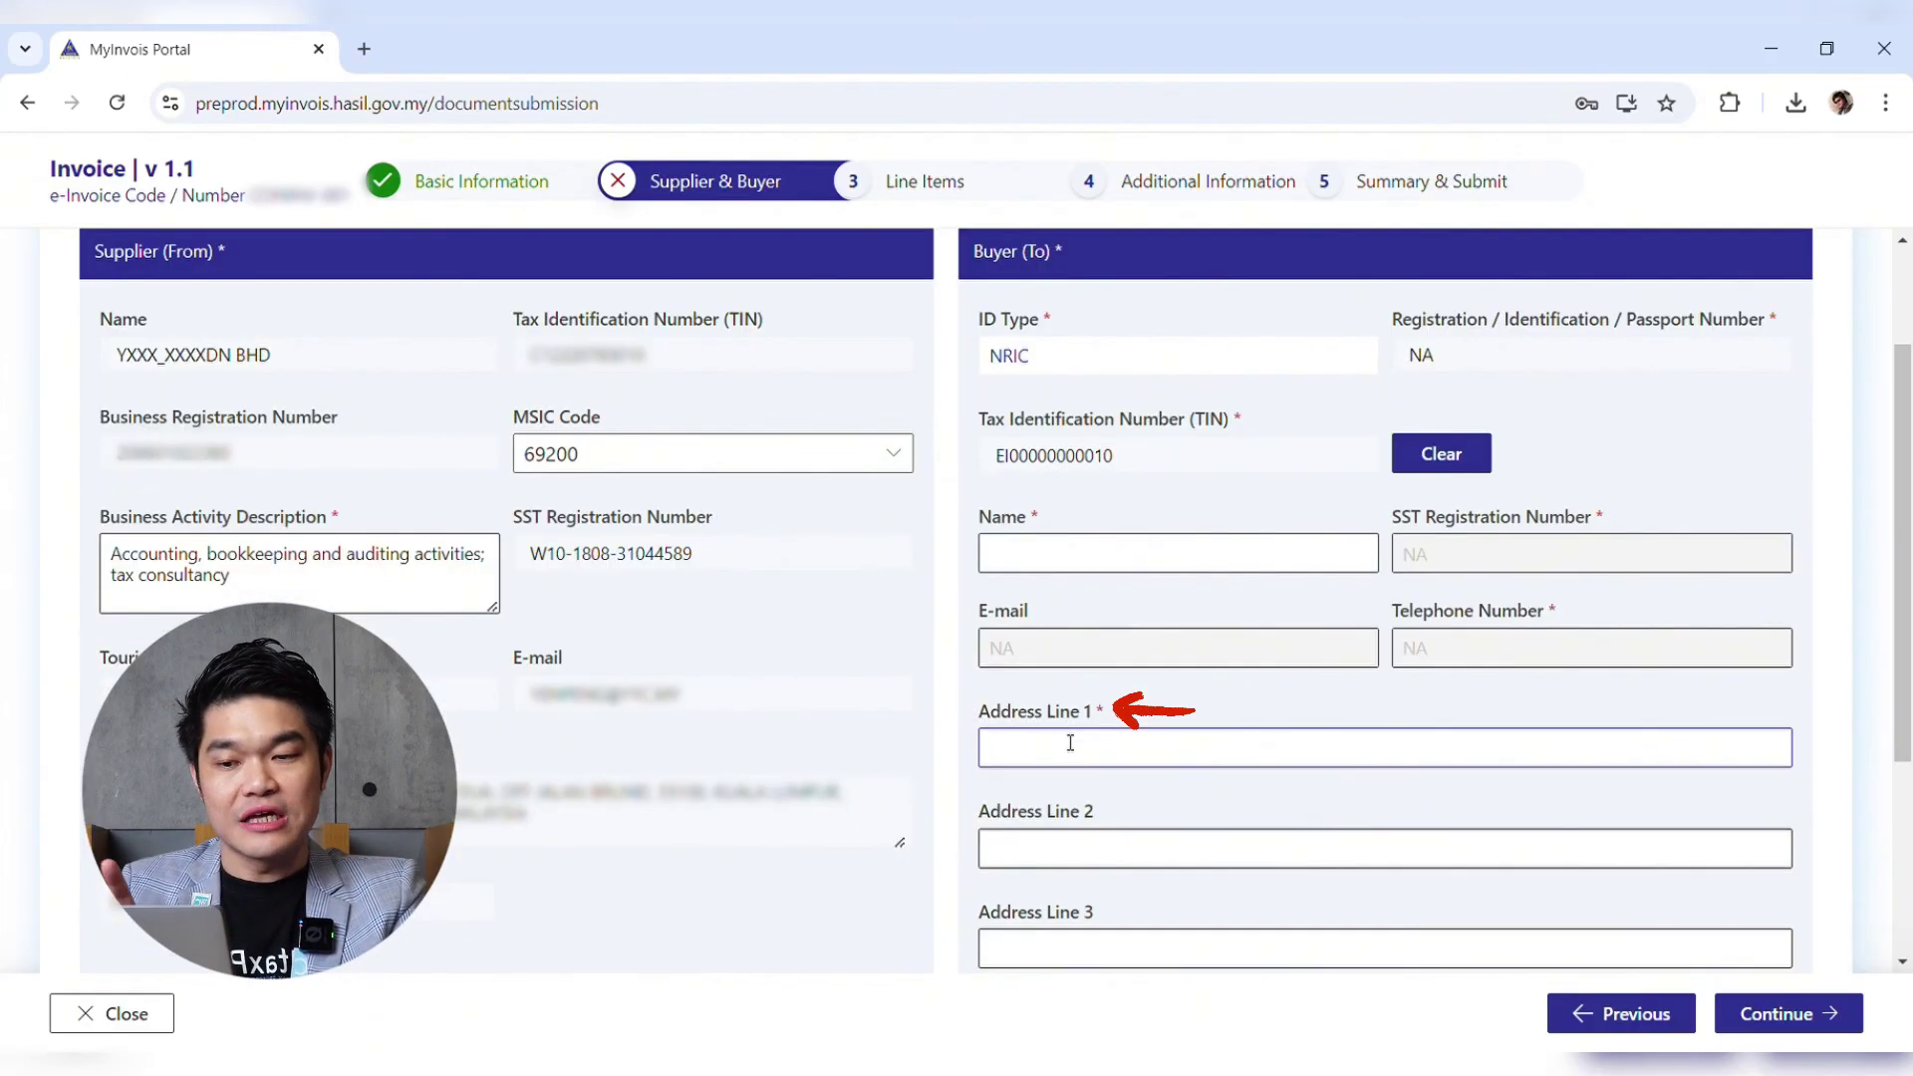
{"action": "left_click", "coordinate": [1078, 559]}
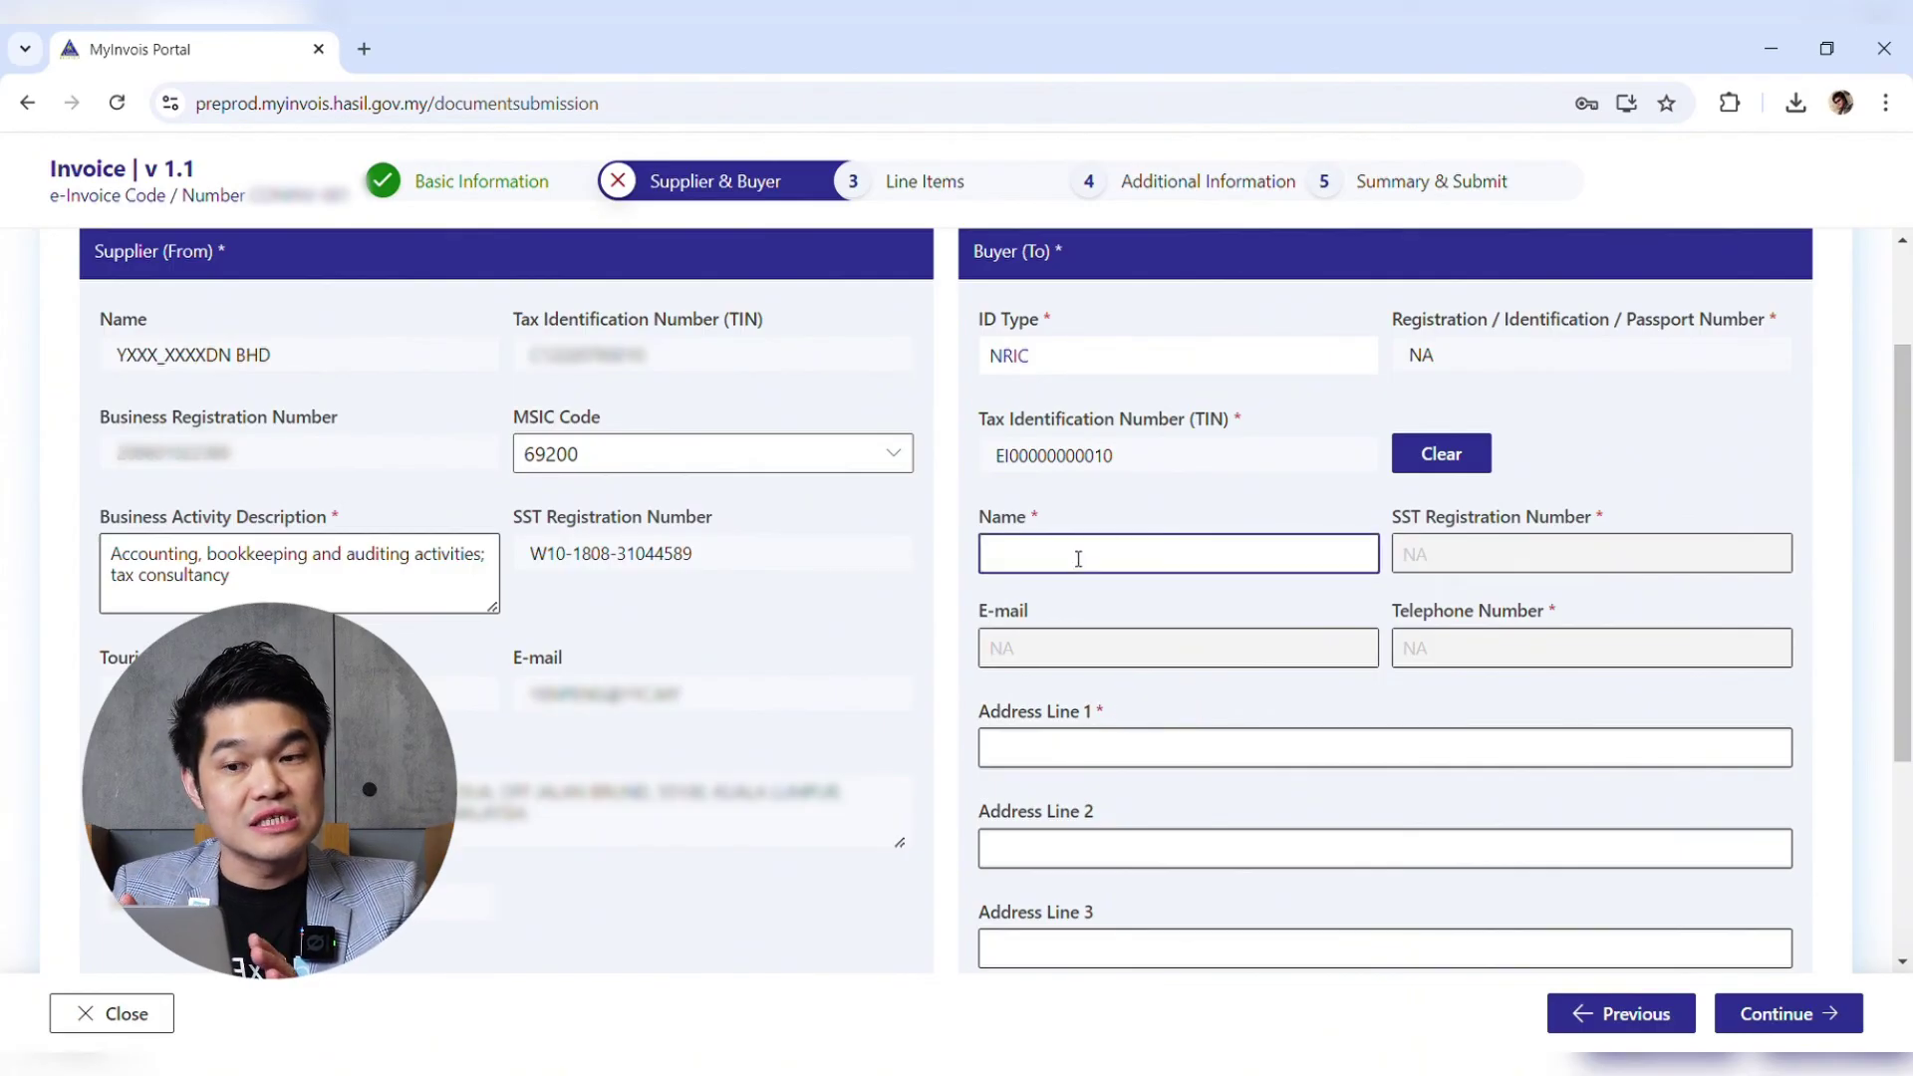
{"action": "left_click", "coordinate": [1150, 525]}
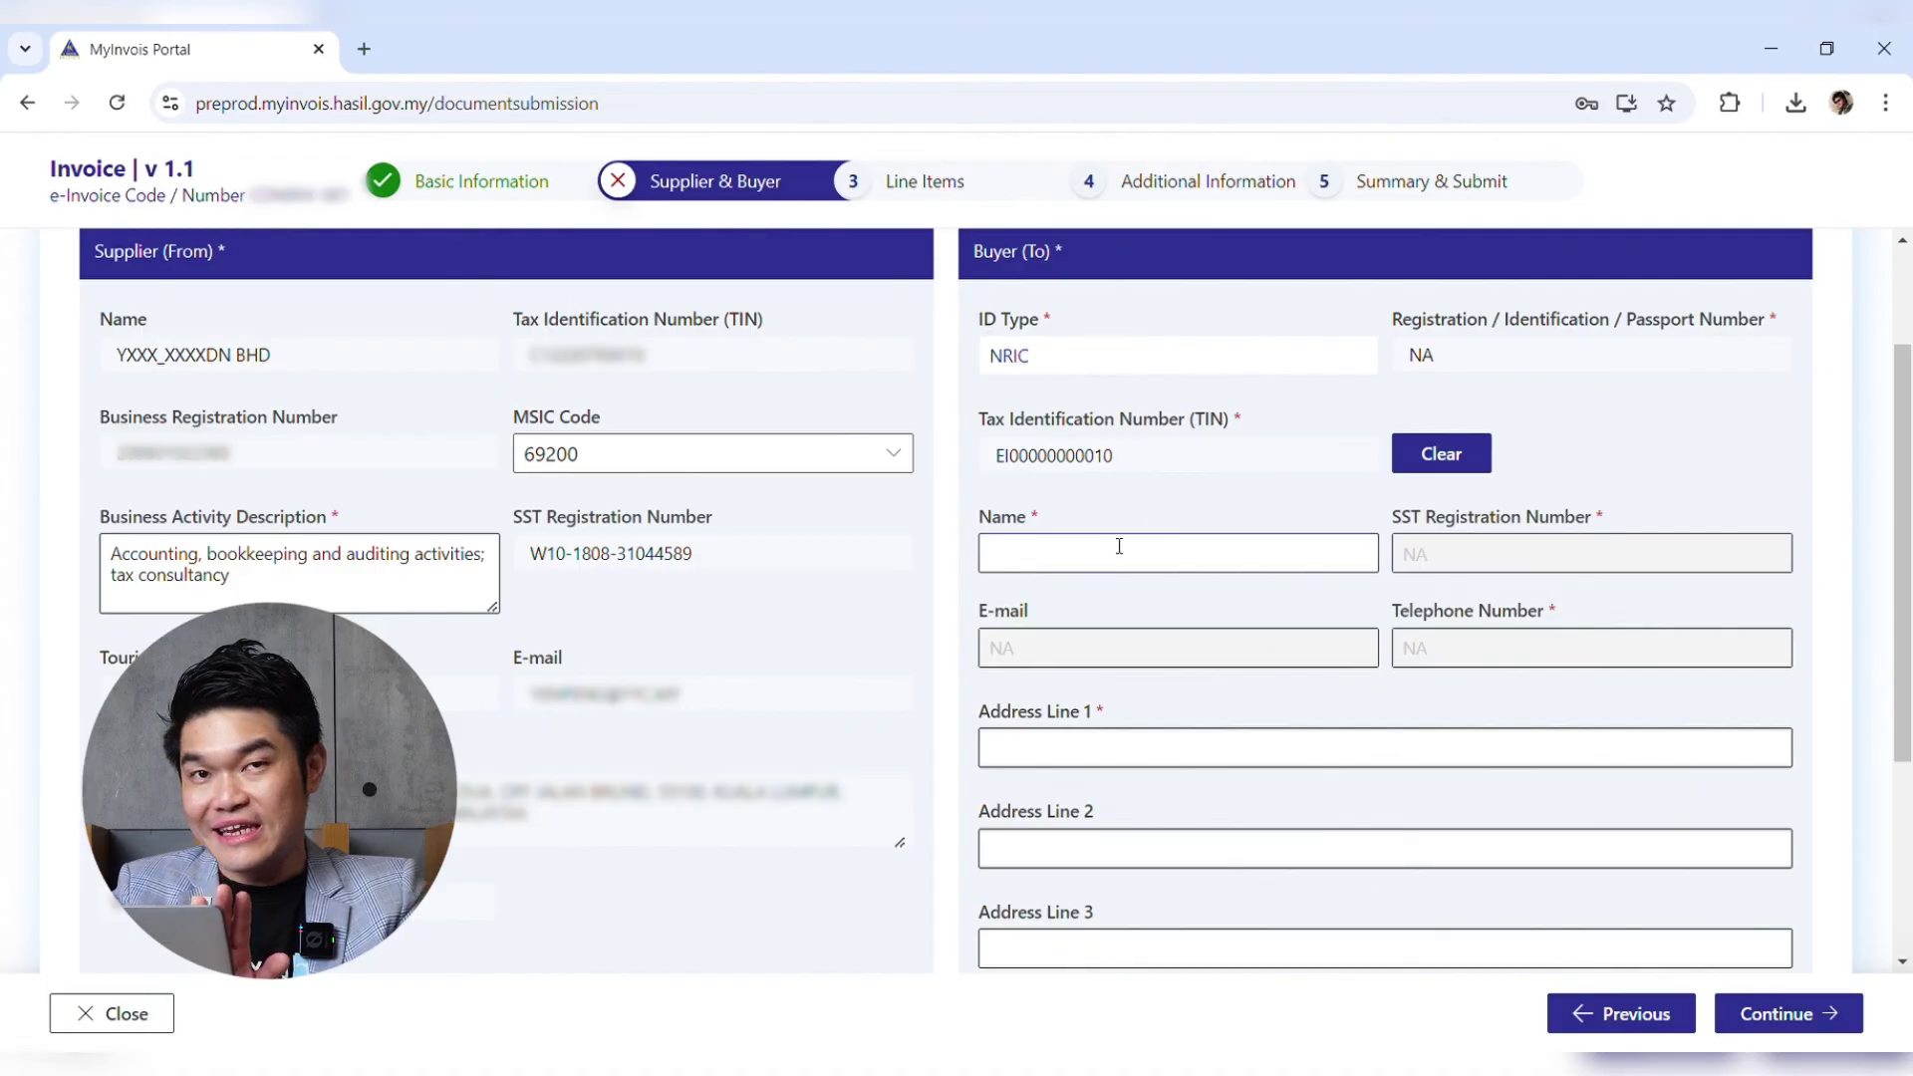
{"action": "left_click", "coordinate": [1072, 558]}
{"action": "type", "text": "Gene"}
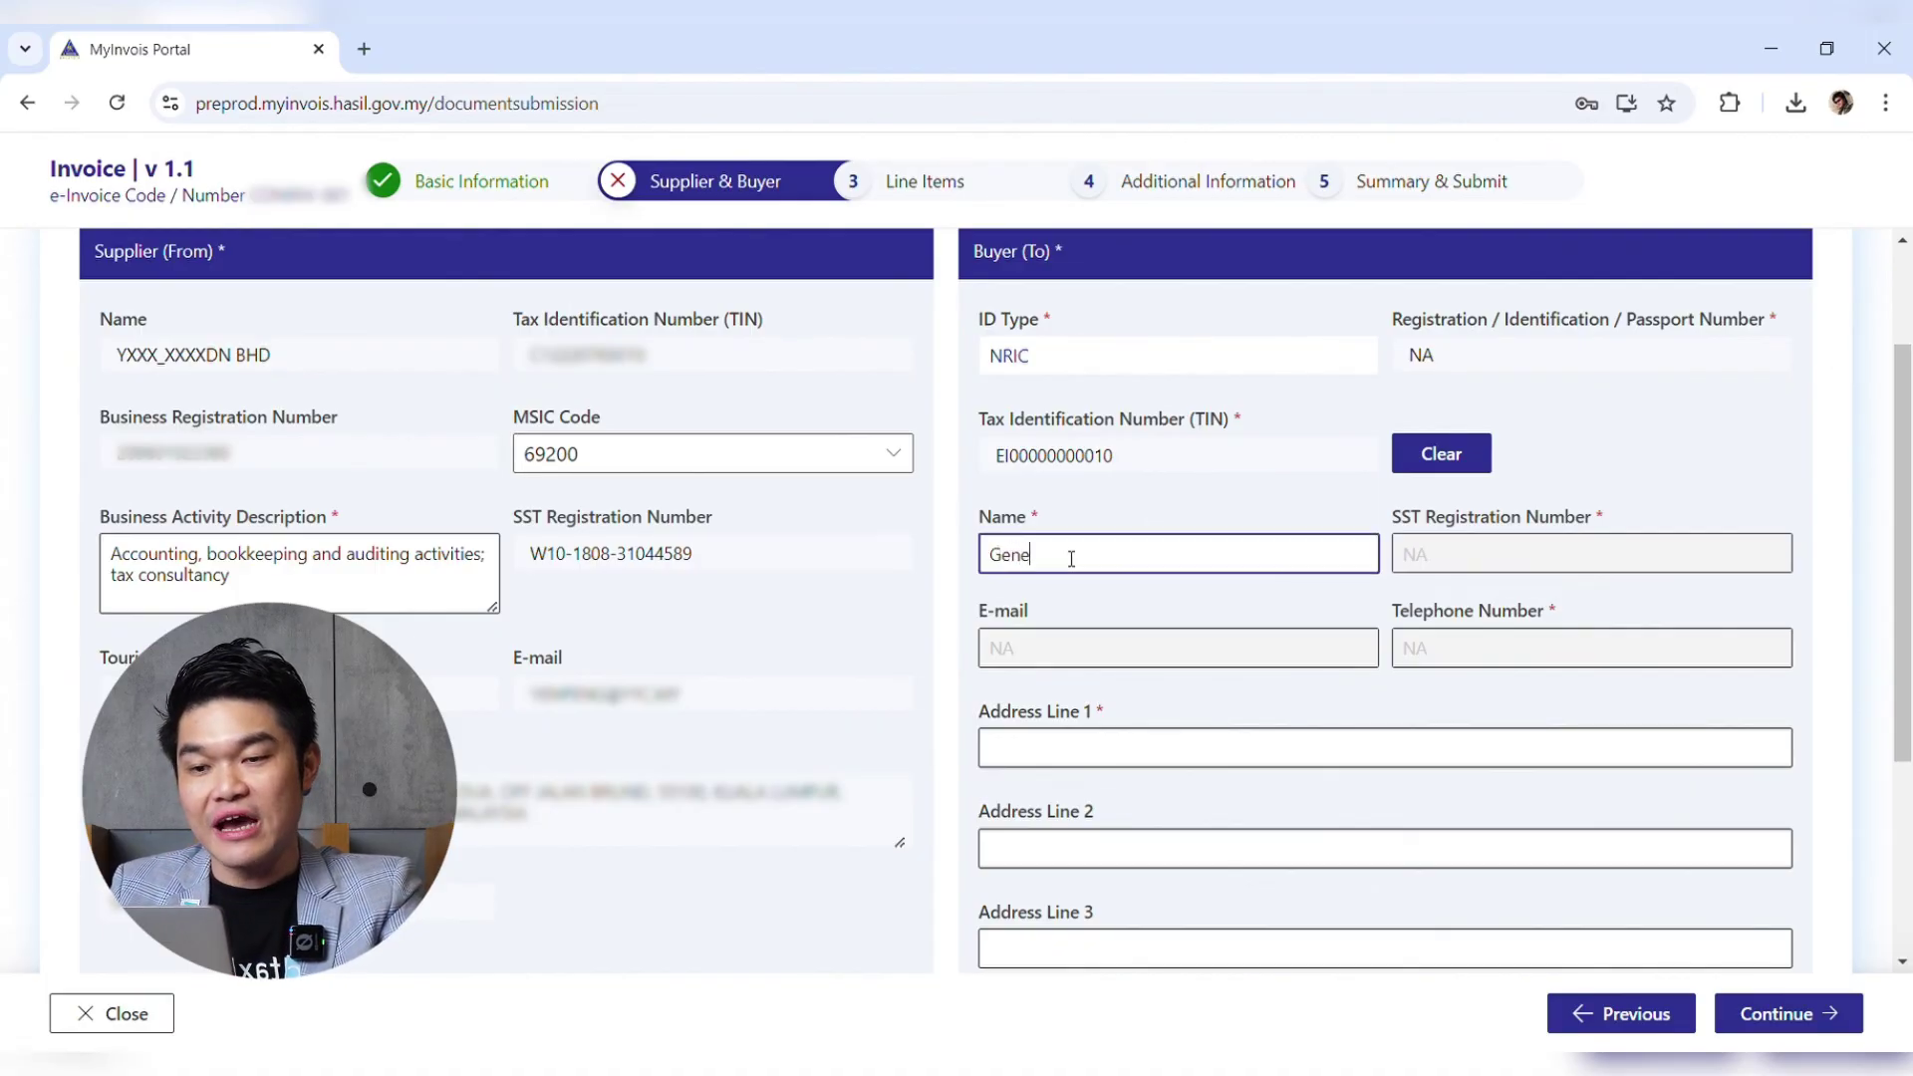
{"action": "type", "text": "ral Public"}
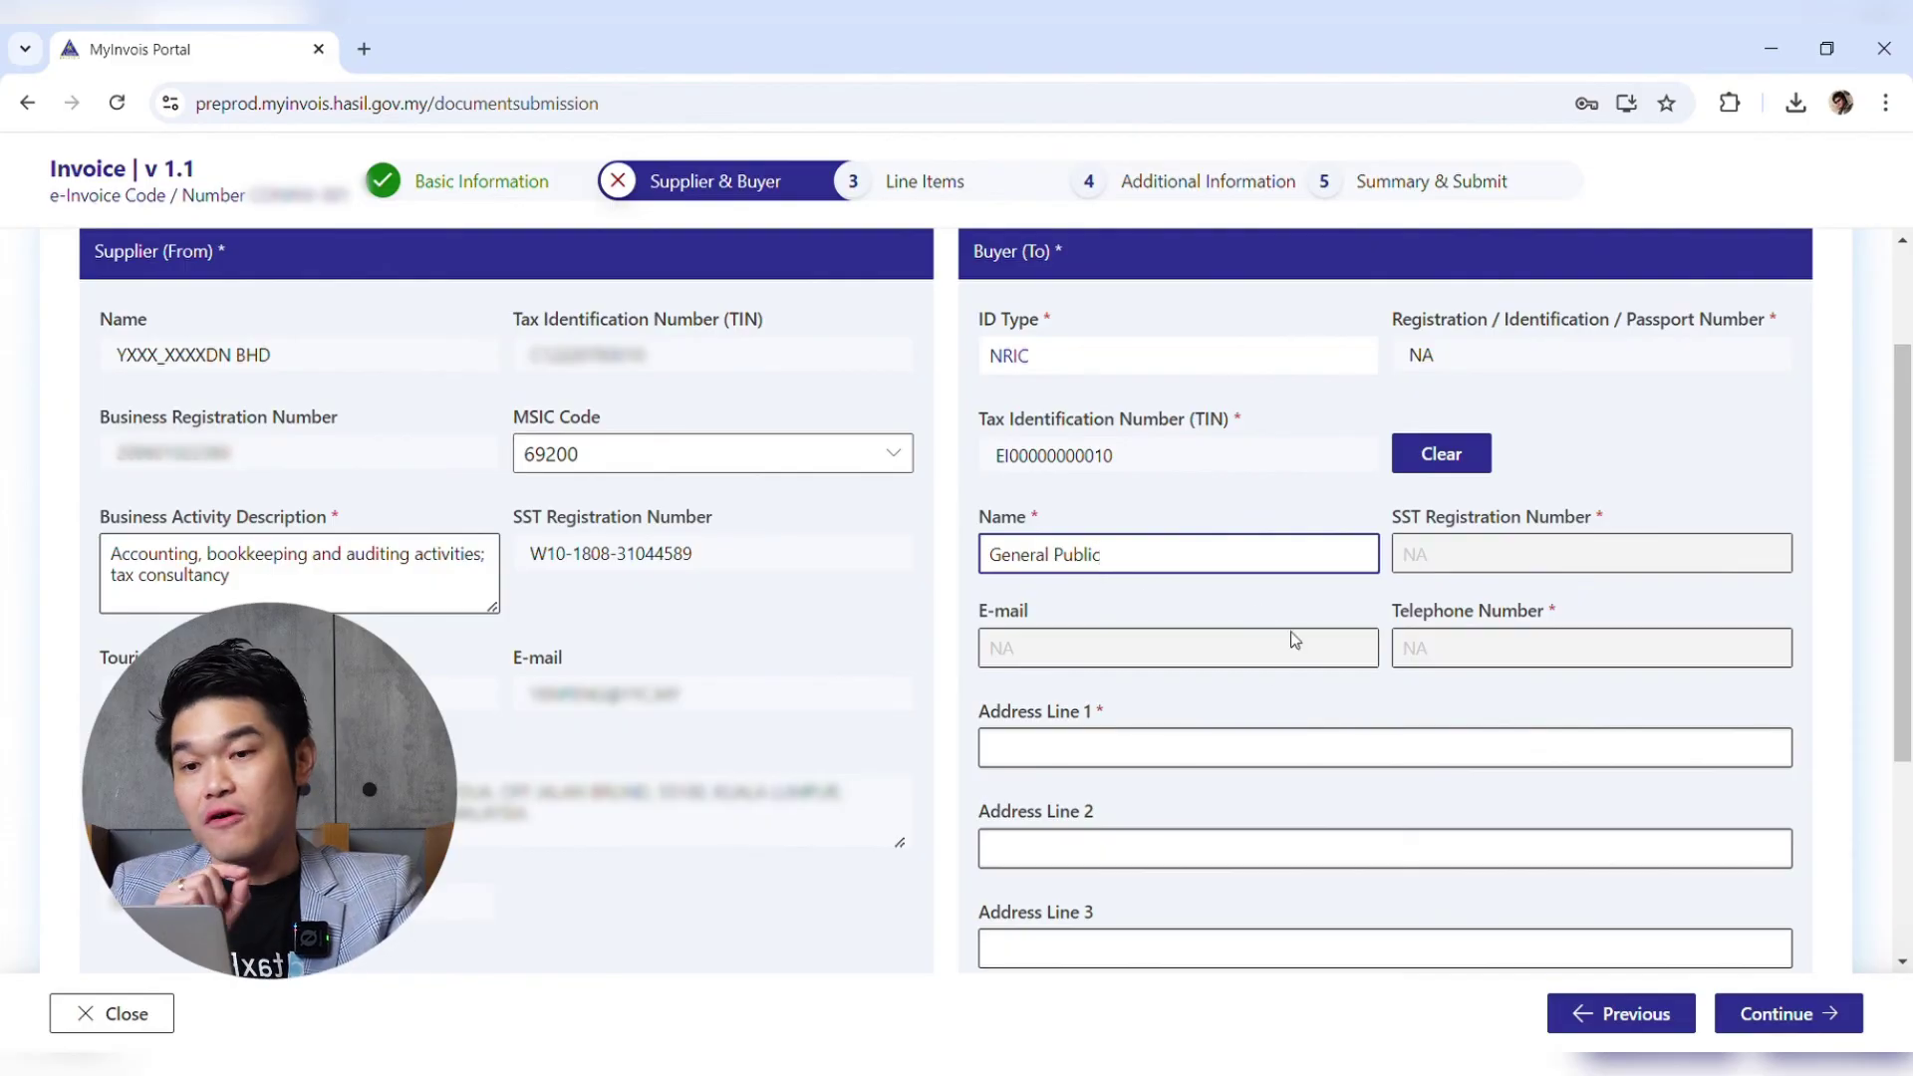
{"action": "left_click", "coordinate": [1091, 751]}
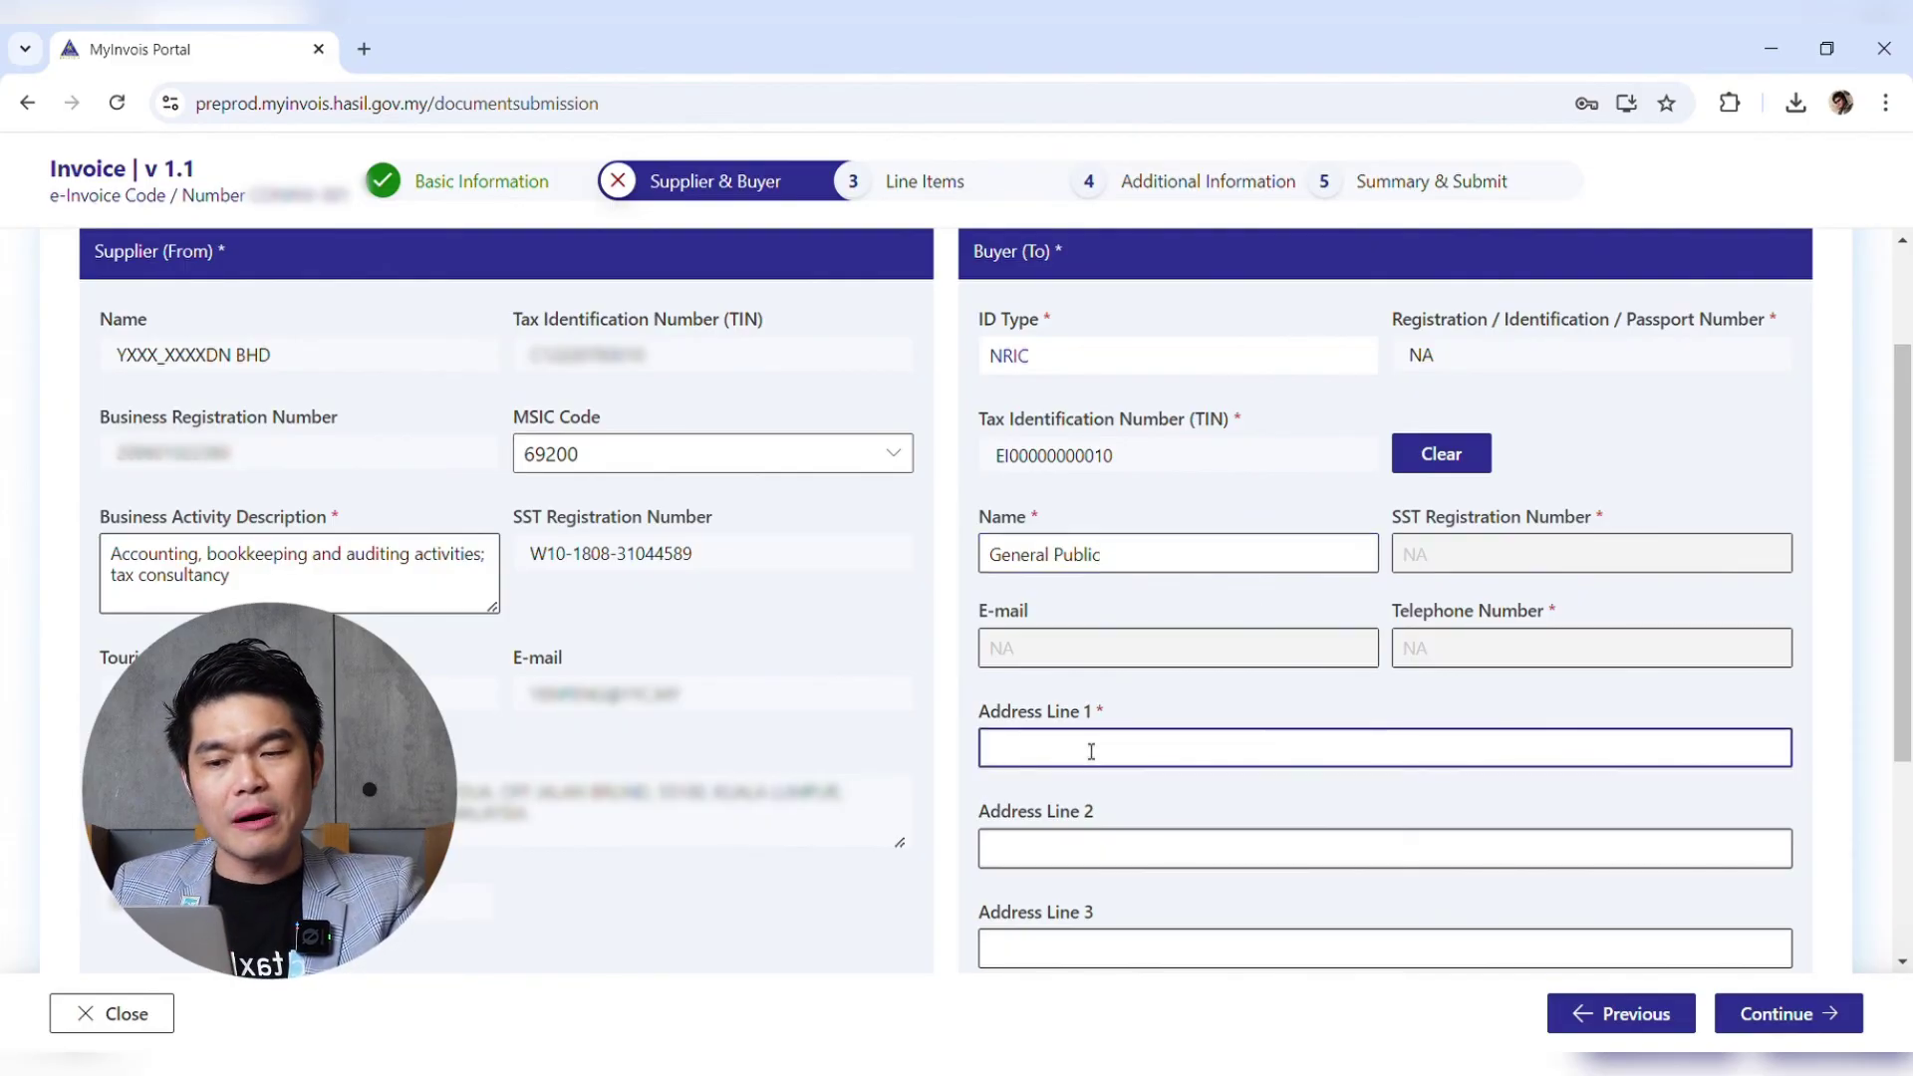
{"action": "type", "text": "NA"}
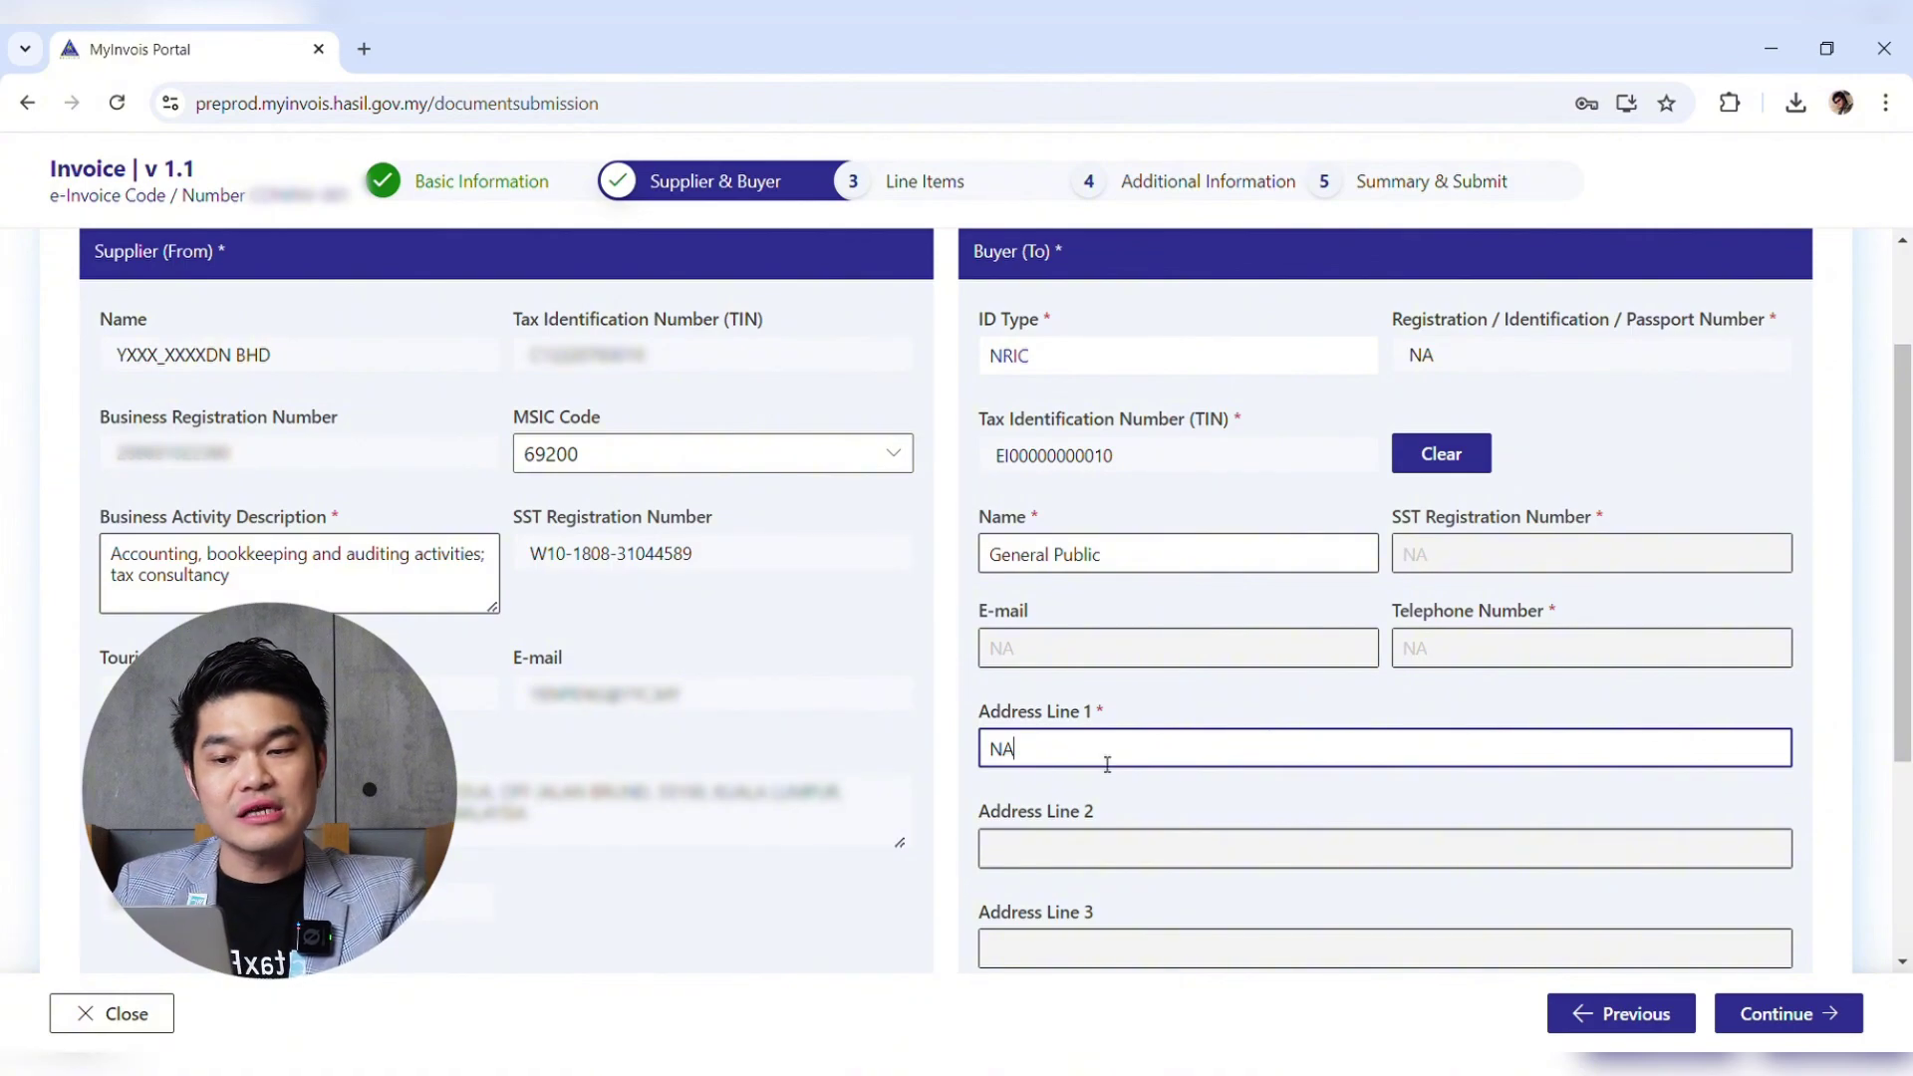
{"action": "scroll", "coordinate": [1096, 758], "scroll_direction": "down", "scroll_amount": 3}
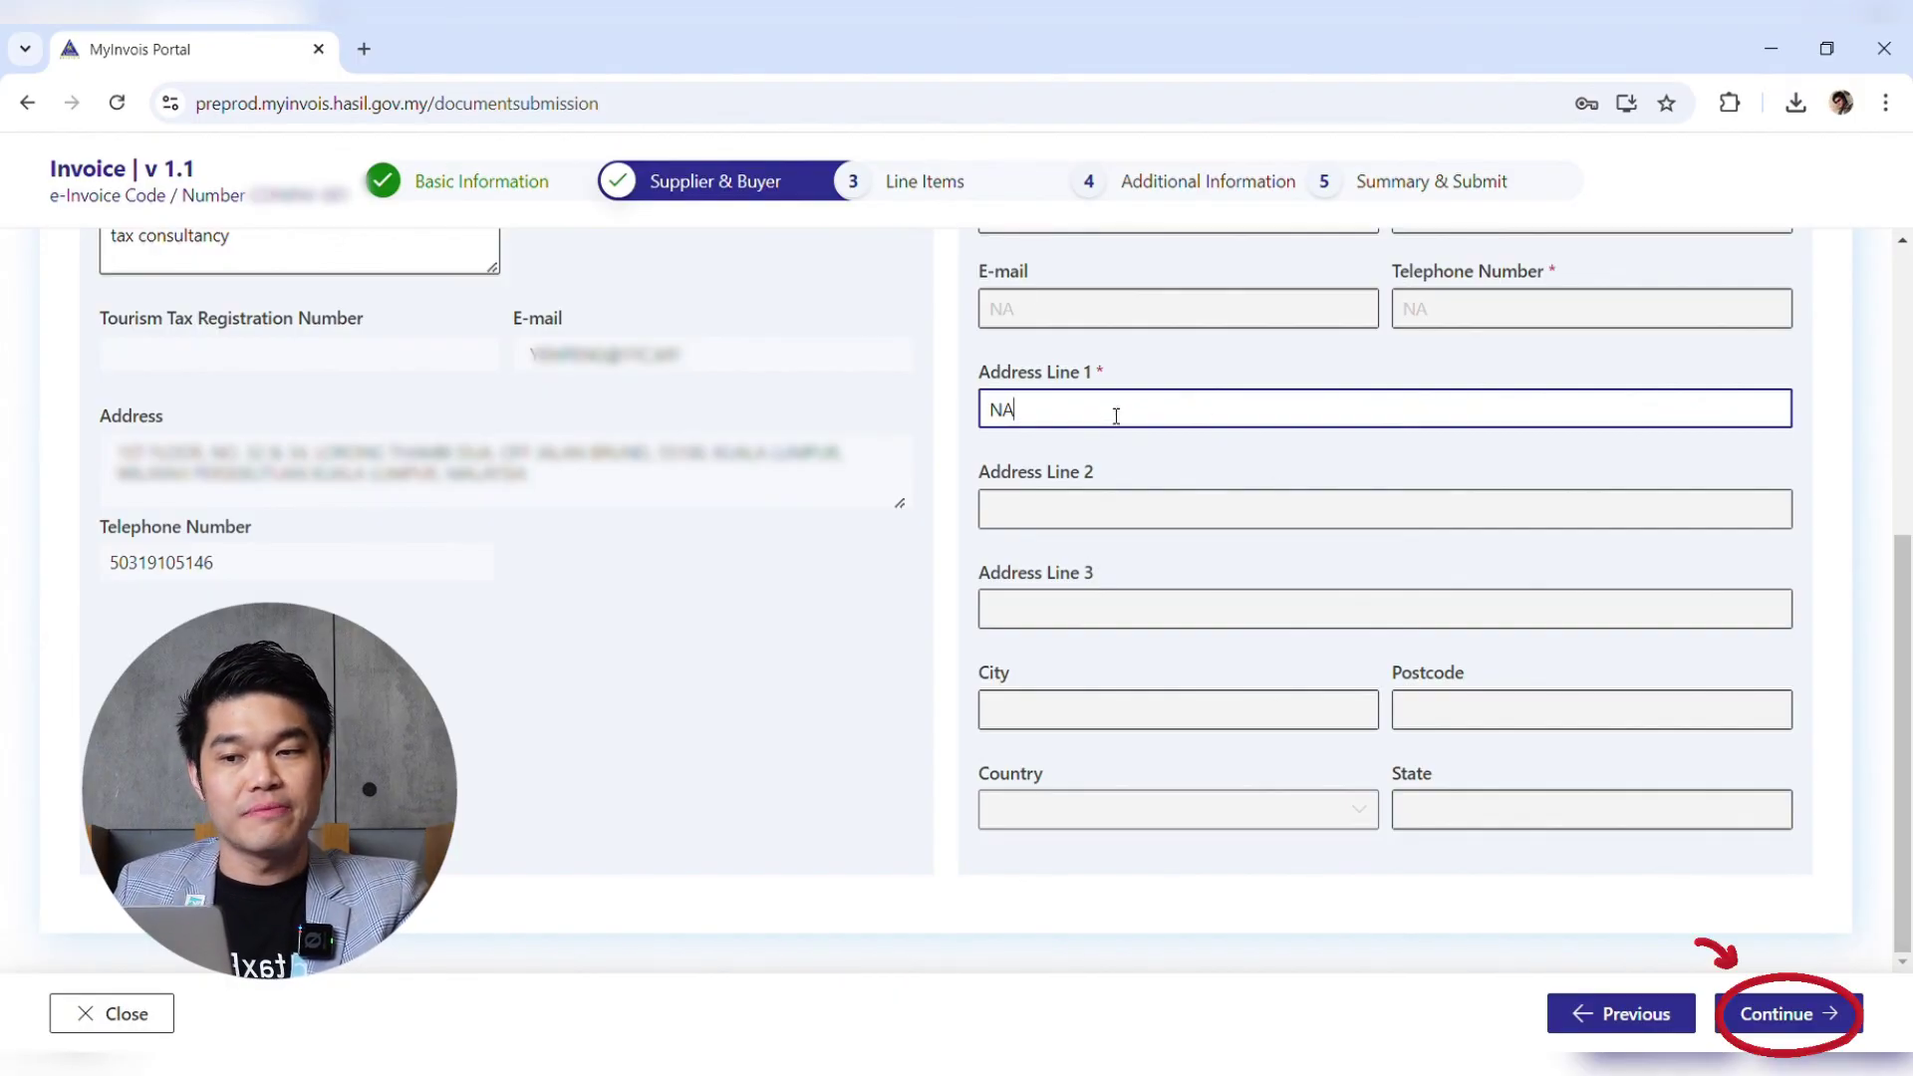
{"action": "left_click", "coordinate": [1803, 1026]}
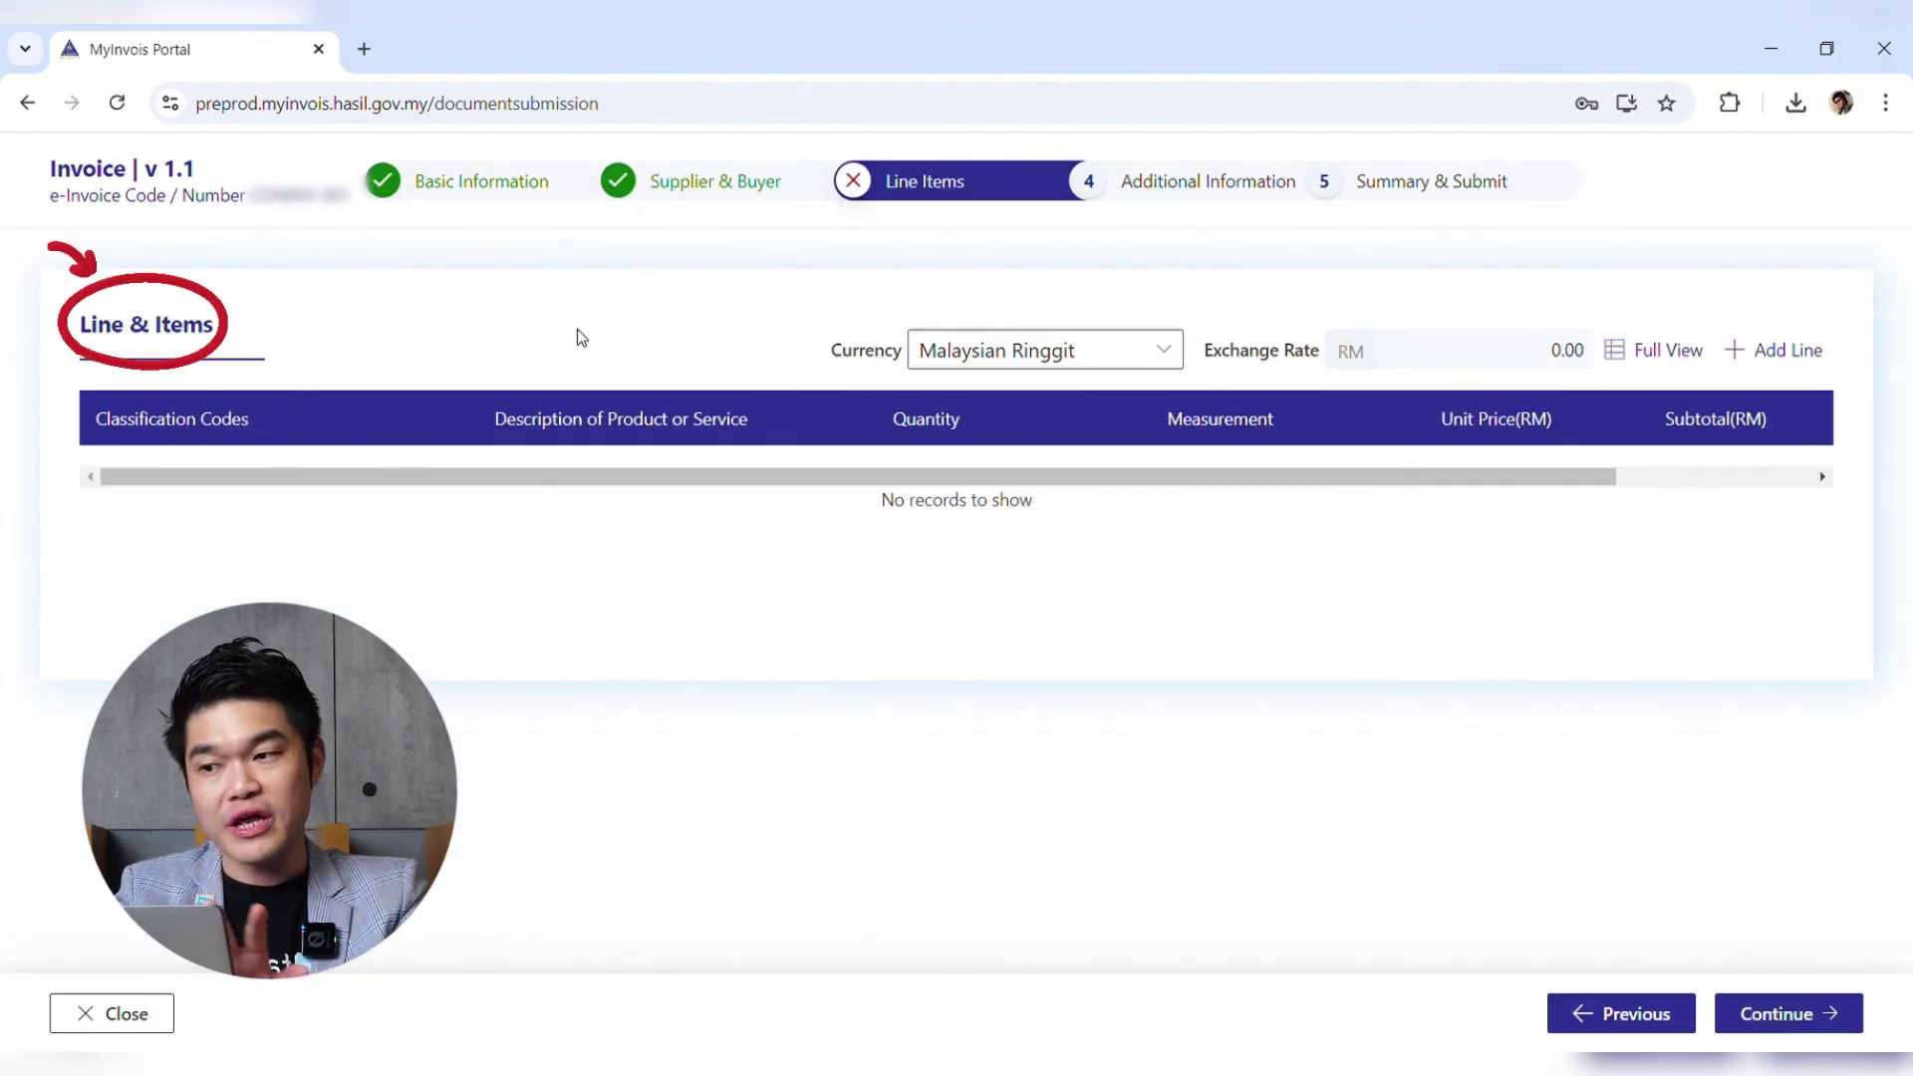
- Keep Malaysian Ringgit and add a 004-Consolidated e-Invoice line described as August 2024 sales
{"action": "left_click", "coordinate": [1164, 360]}
{"action": "left_click", "coordinate": [1090, 367]}
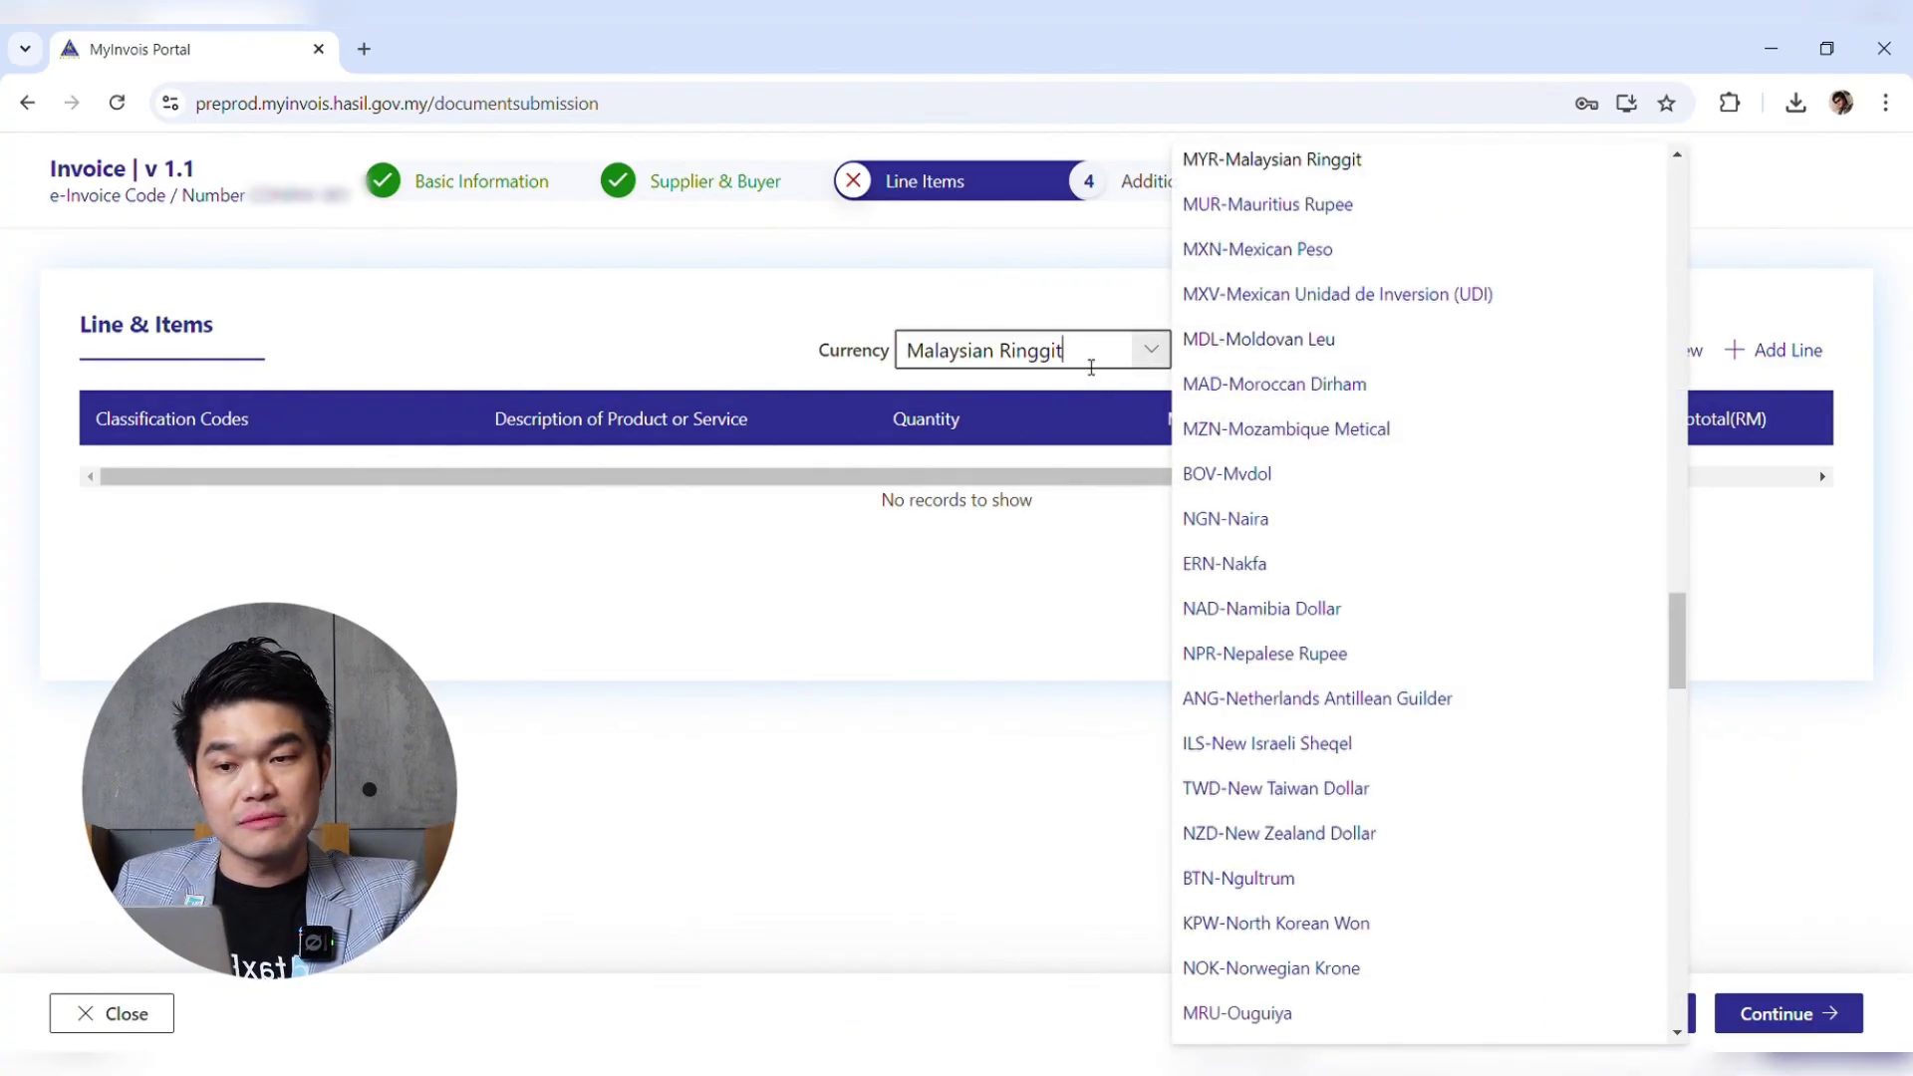
{"action": "left_click", "coordinate": [1784, 532]}
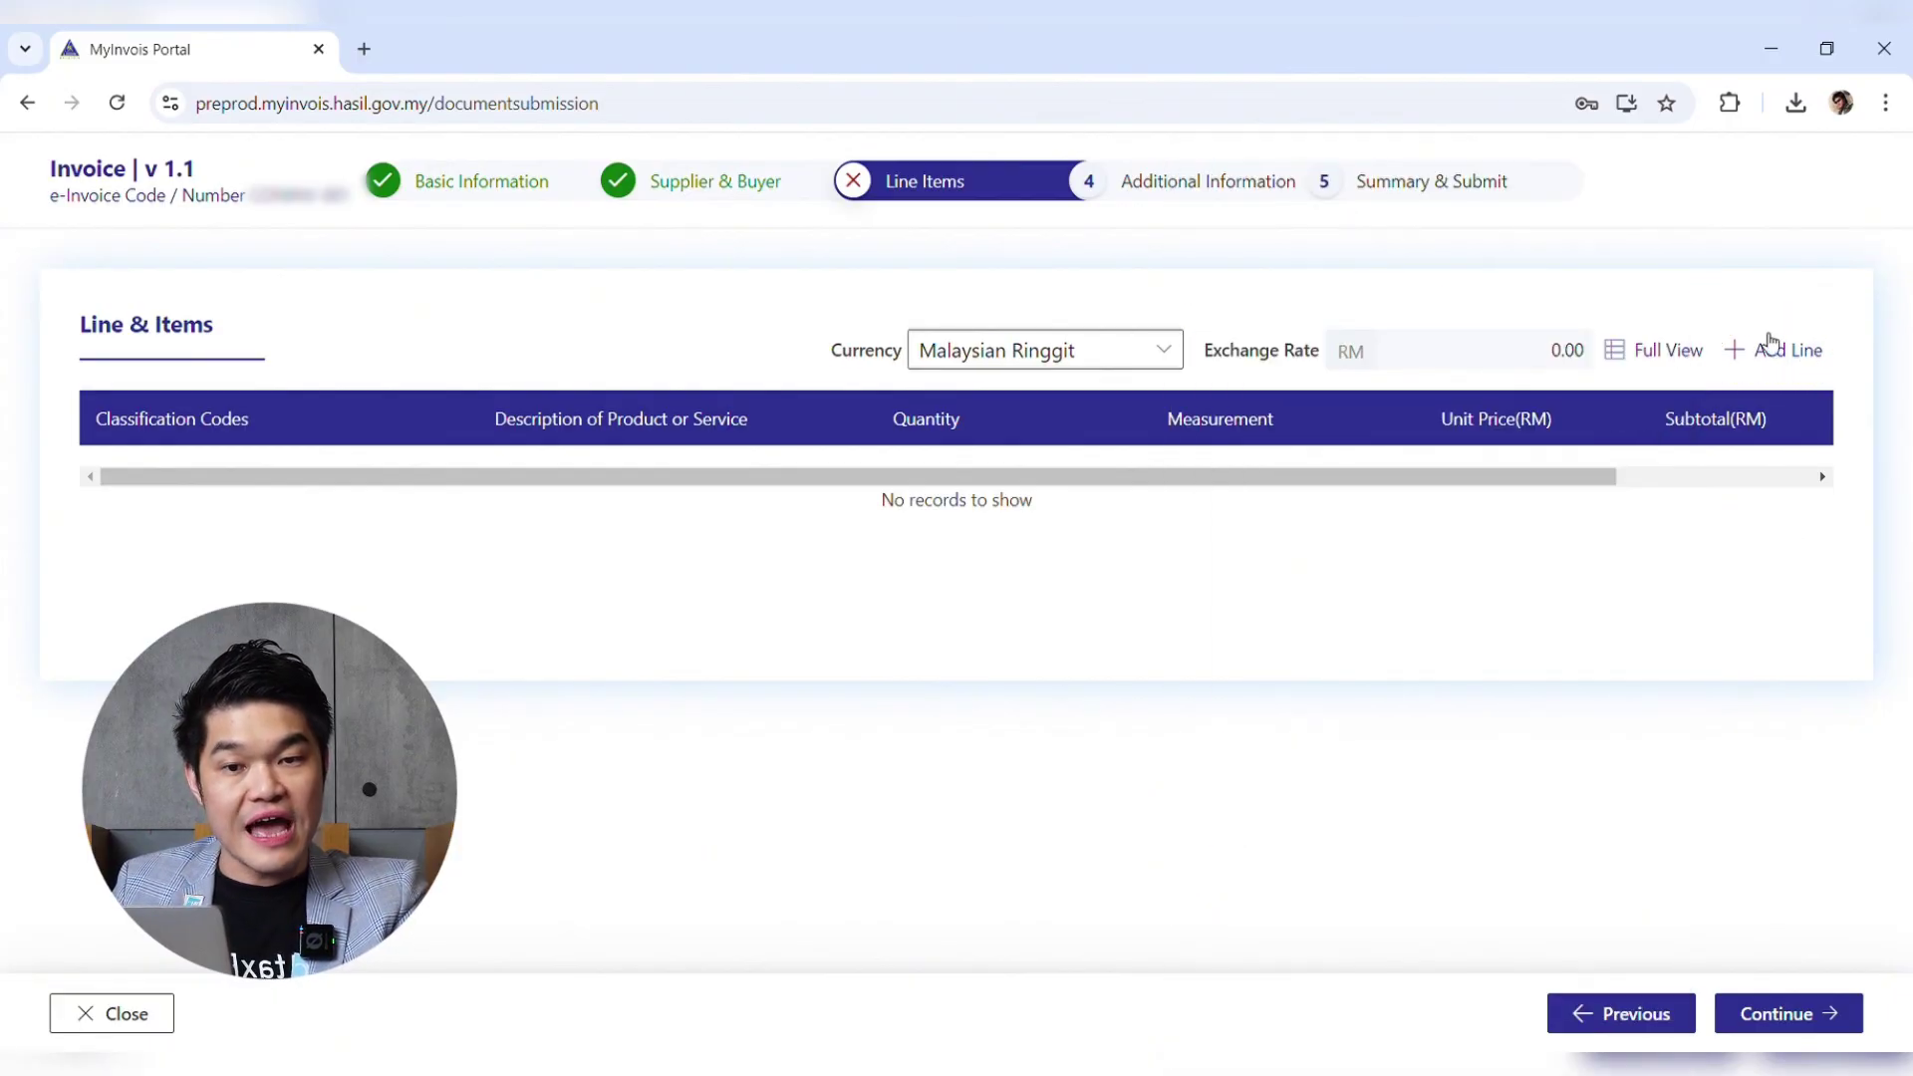
{"action": "left_click", "coordinate": [1783, 351]}
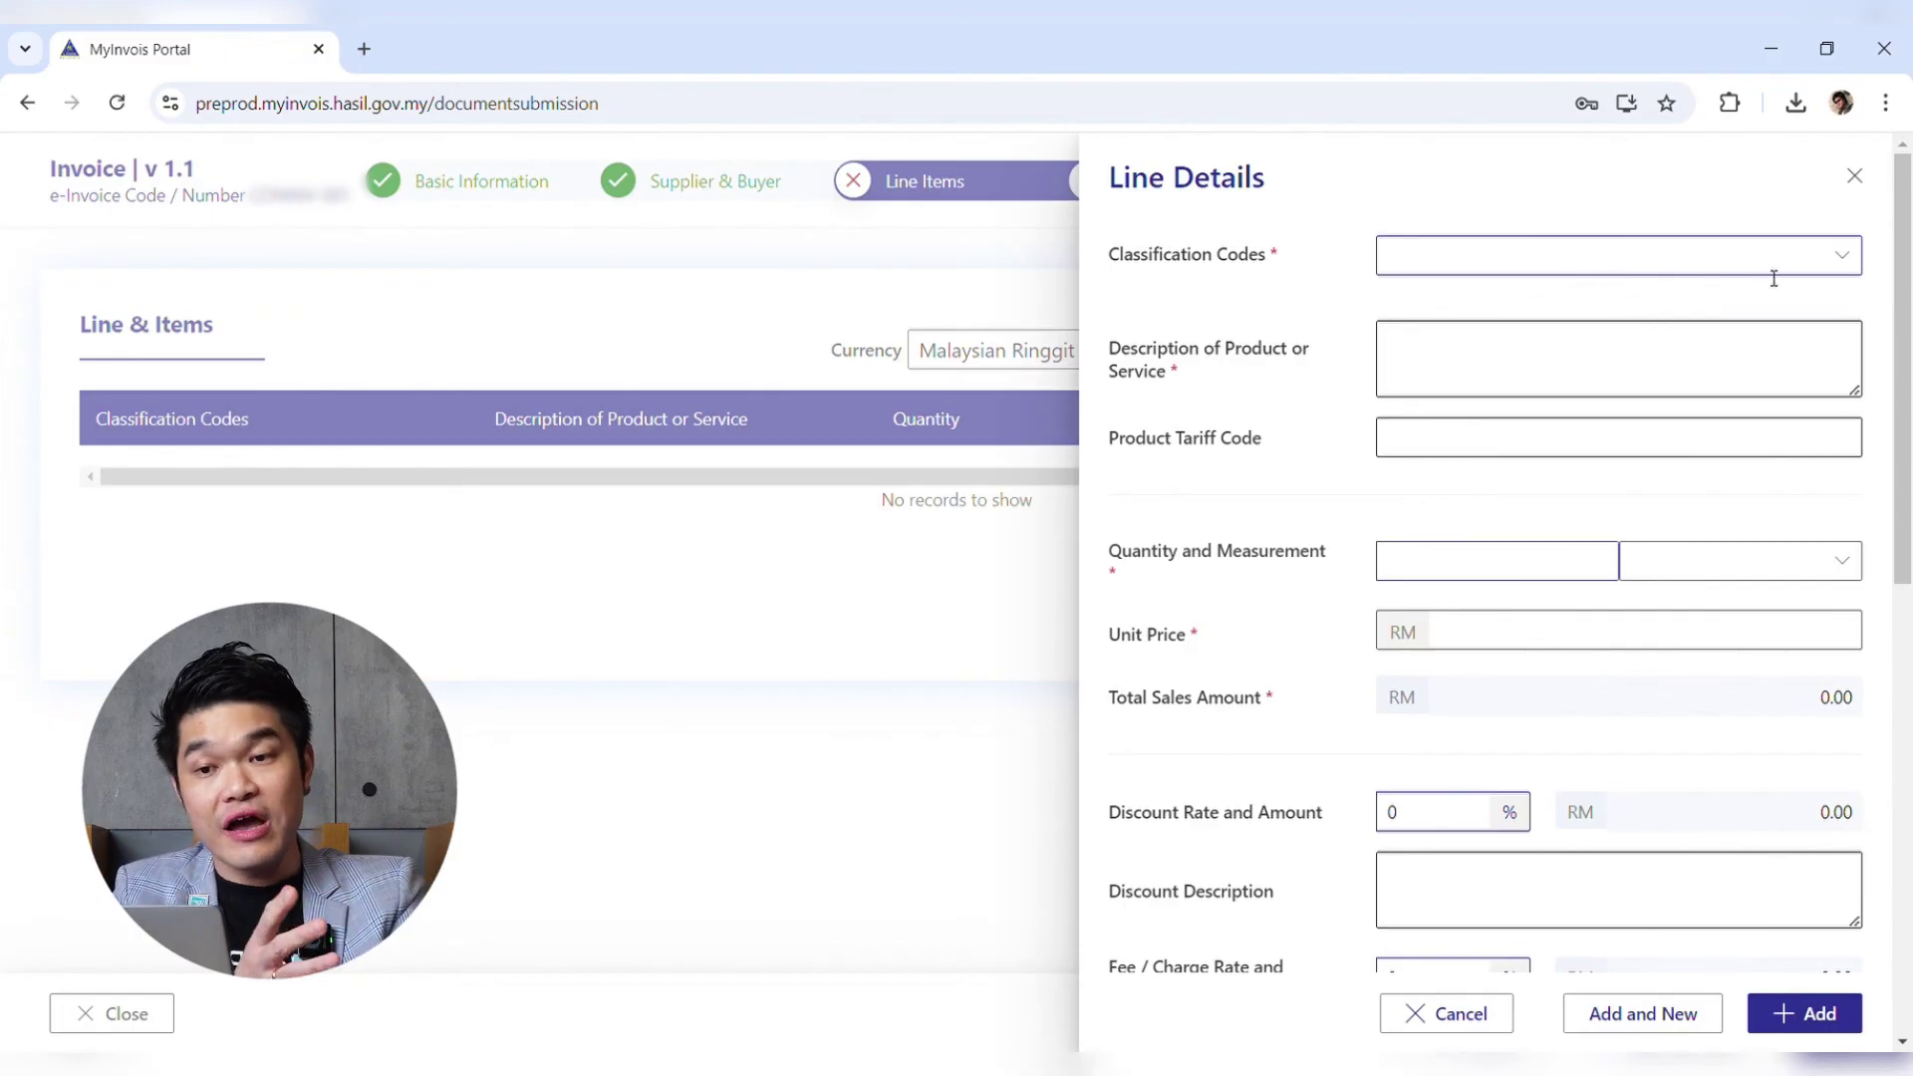
{"action": "left_click", "coordinate": [1844, 261]}
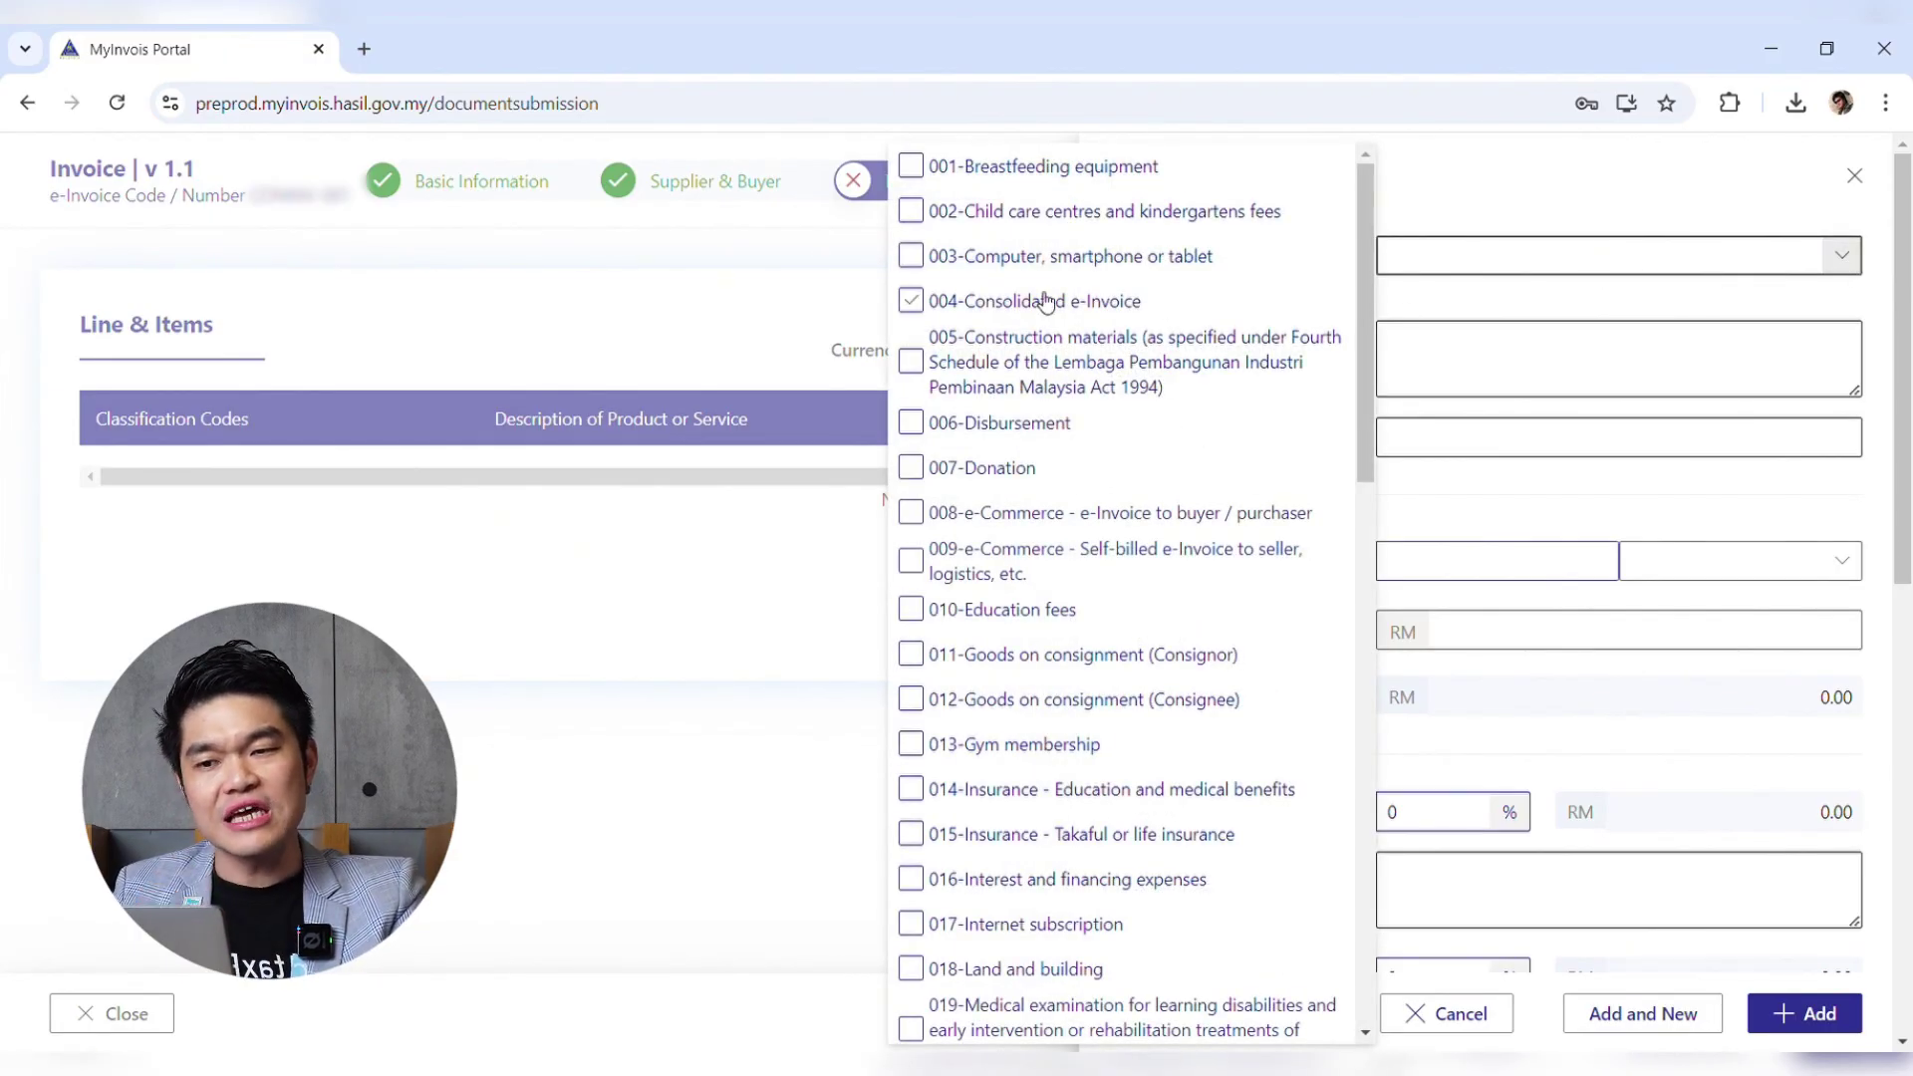
{"action": "left_click", "coordinate": [907, 306]}
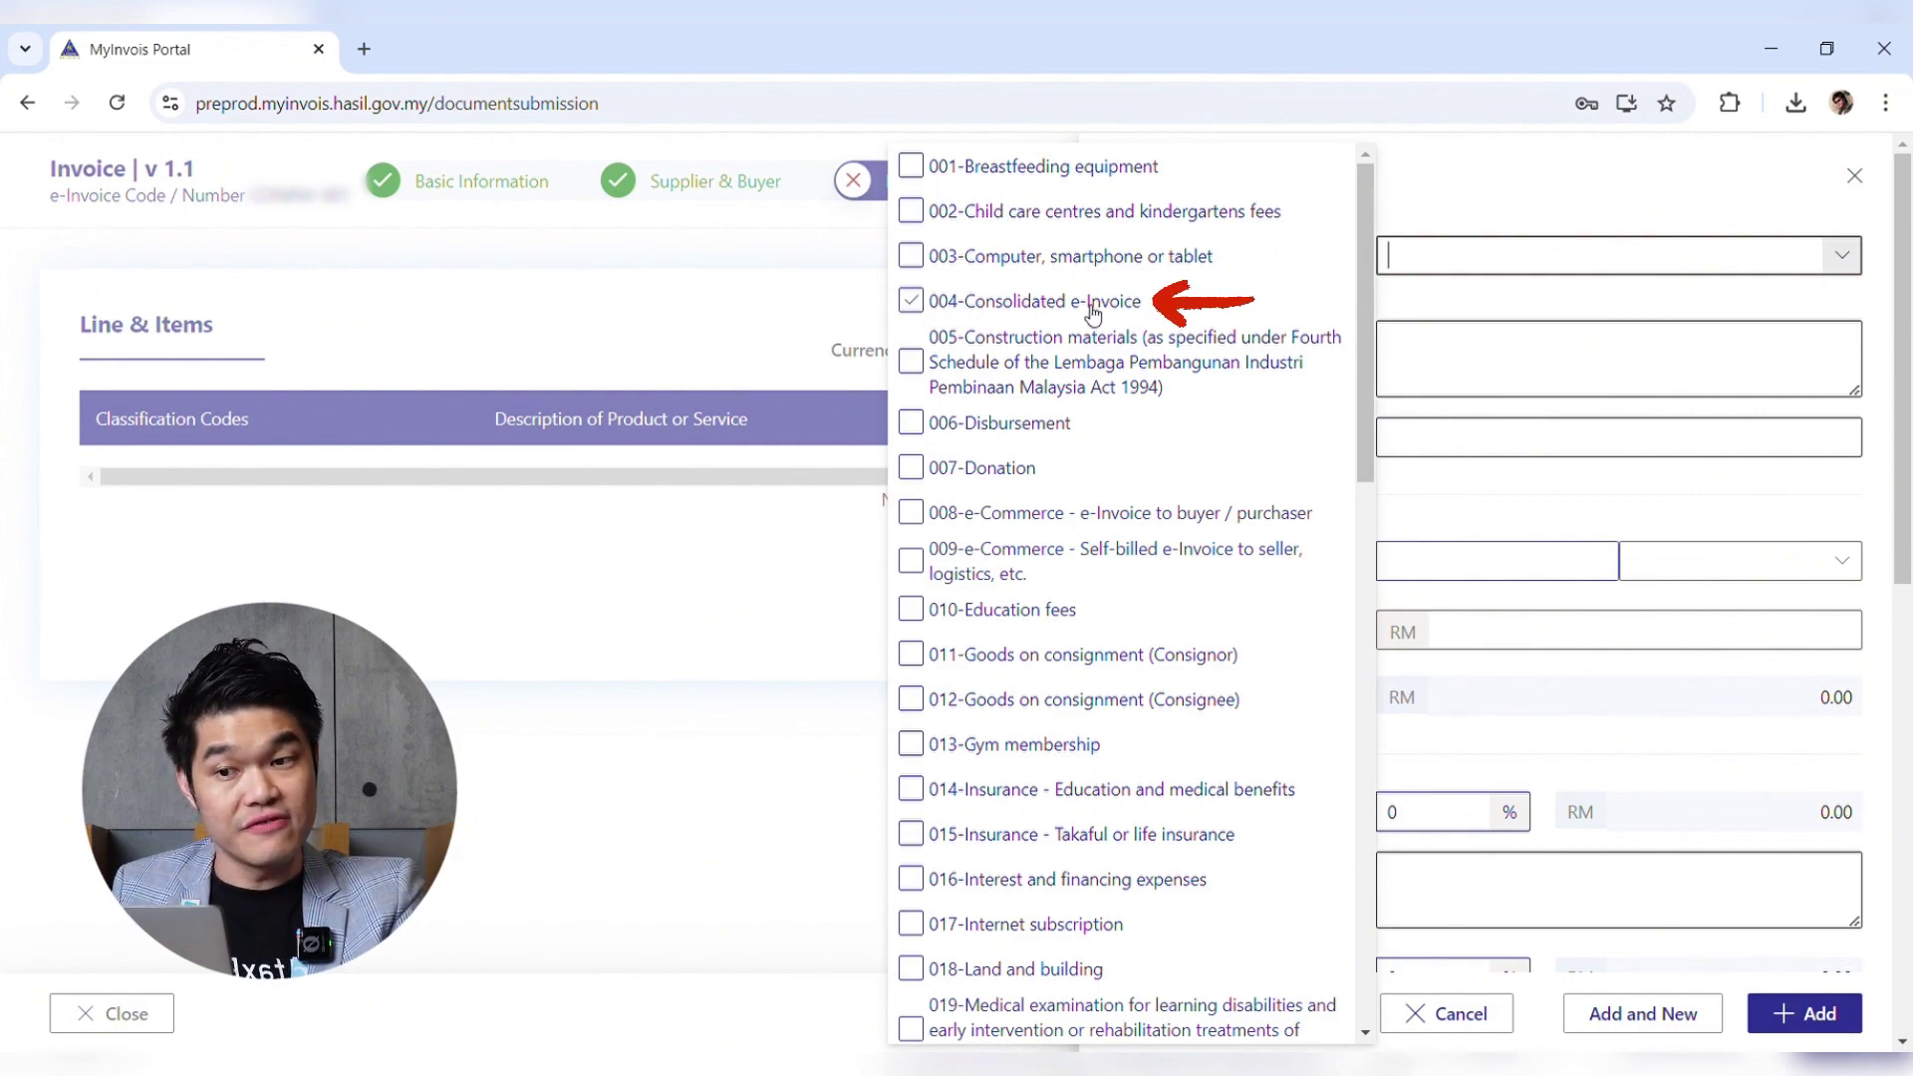
{"action": "left_click", "coordinate": [924, 304]}
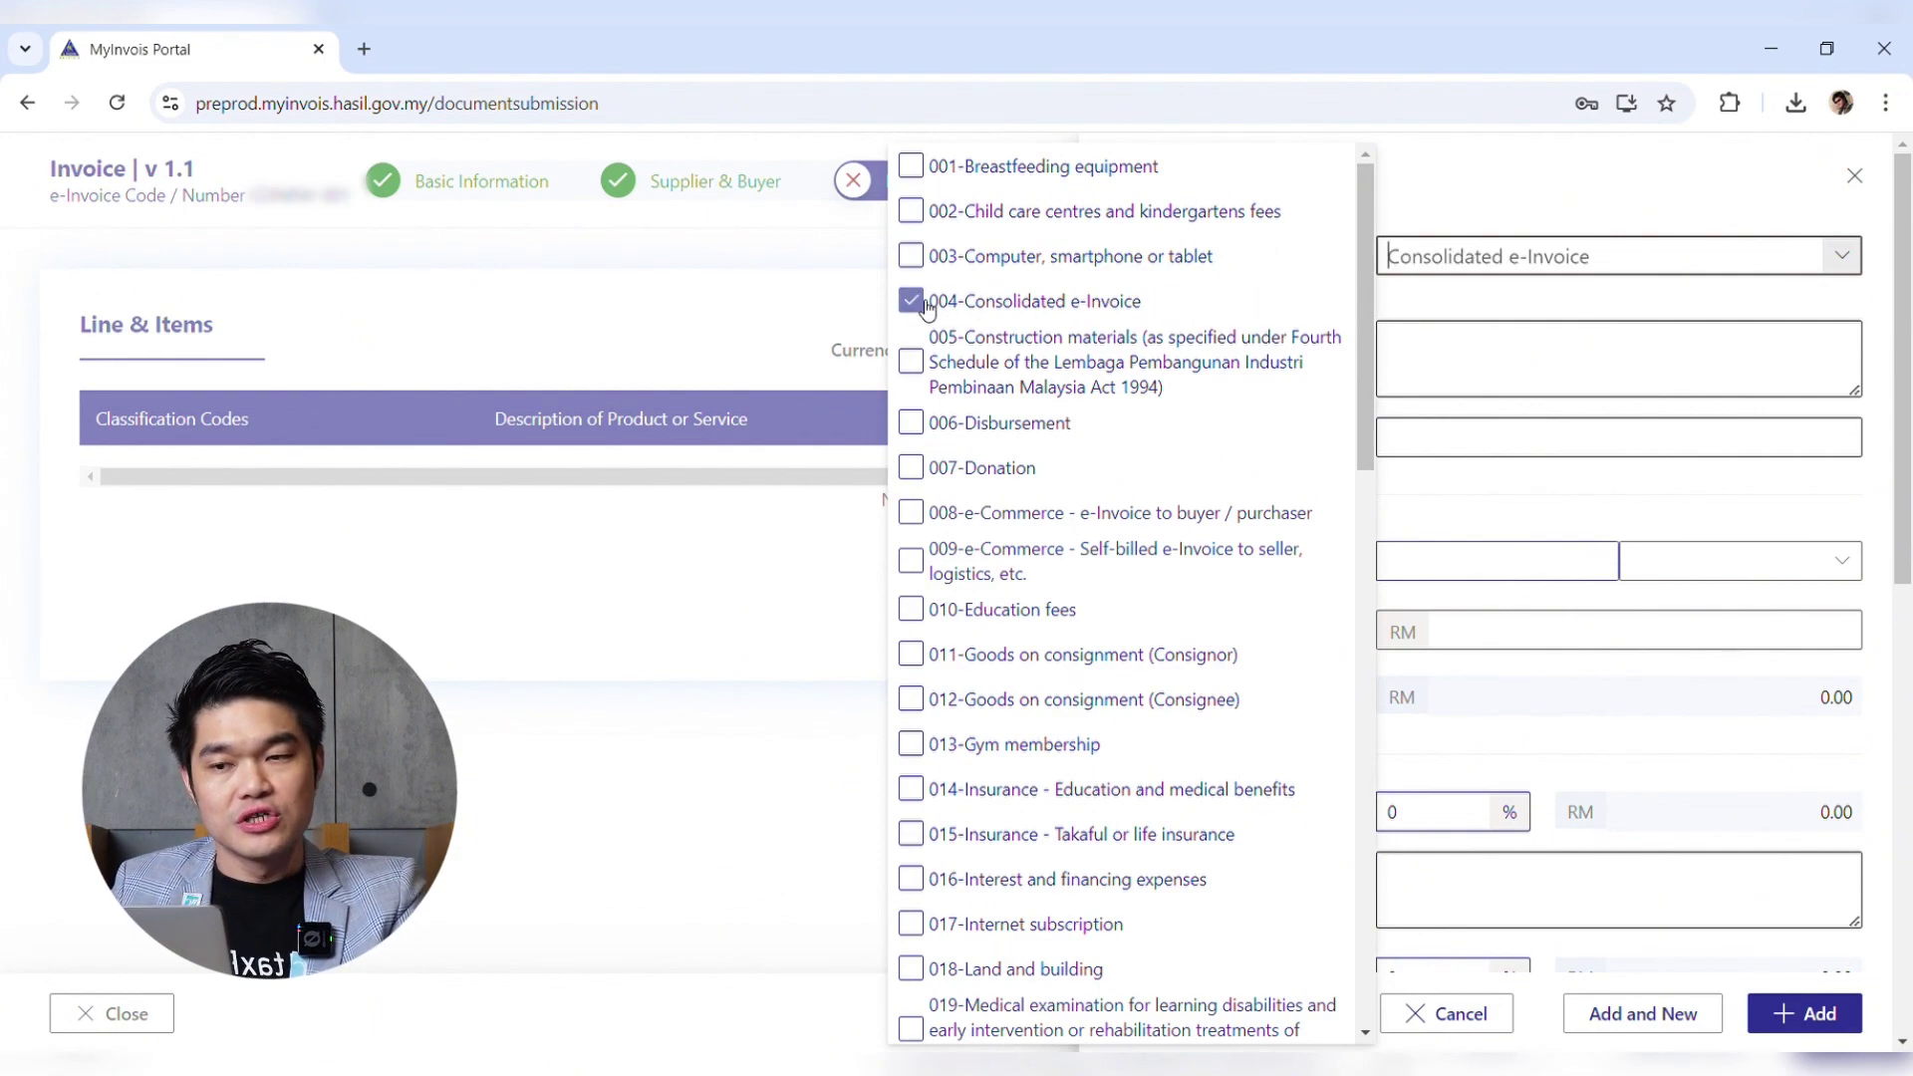
{"action": "left_click", "coordinate": [1537, 361]}
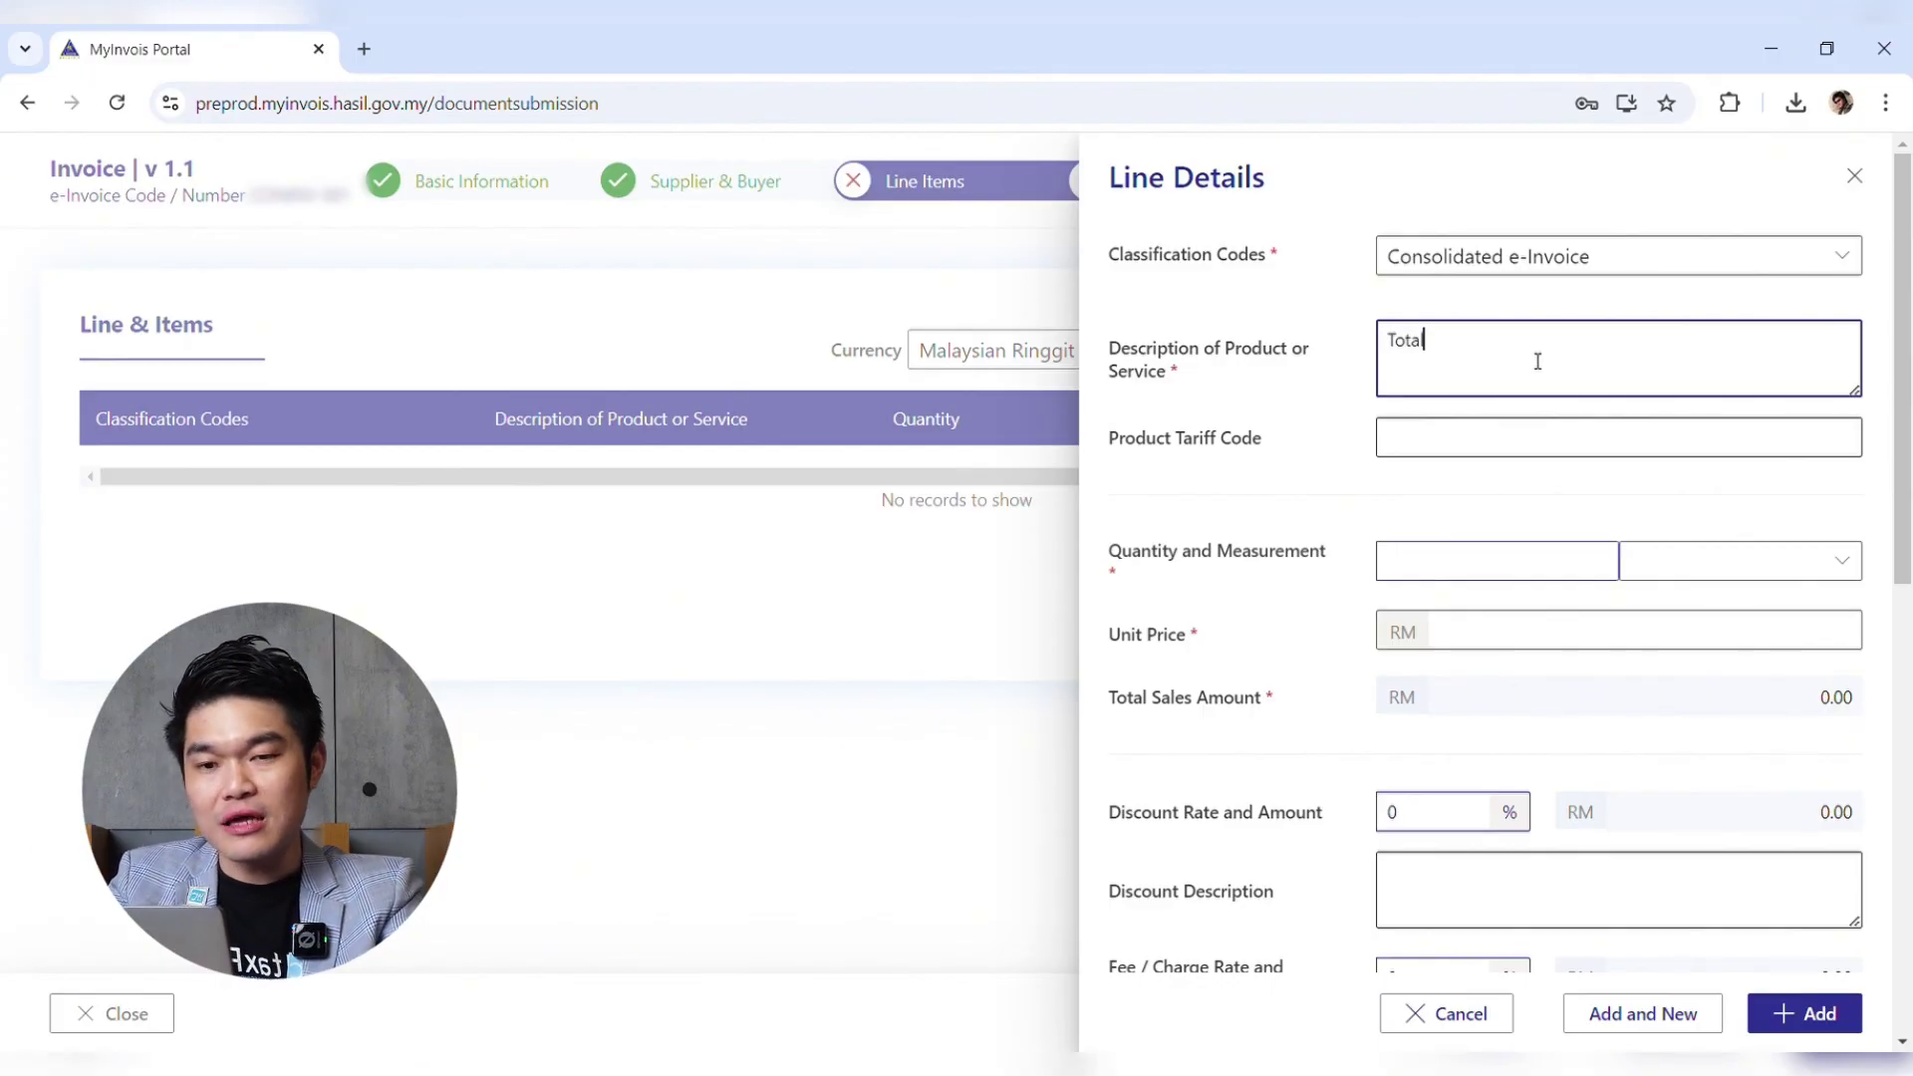
{"action": "type", "text": "ales for "}
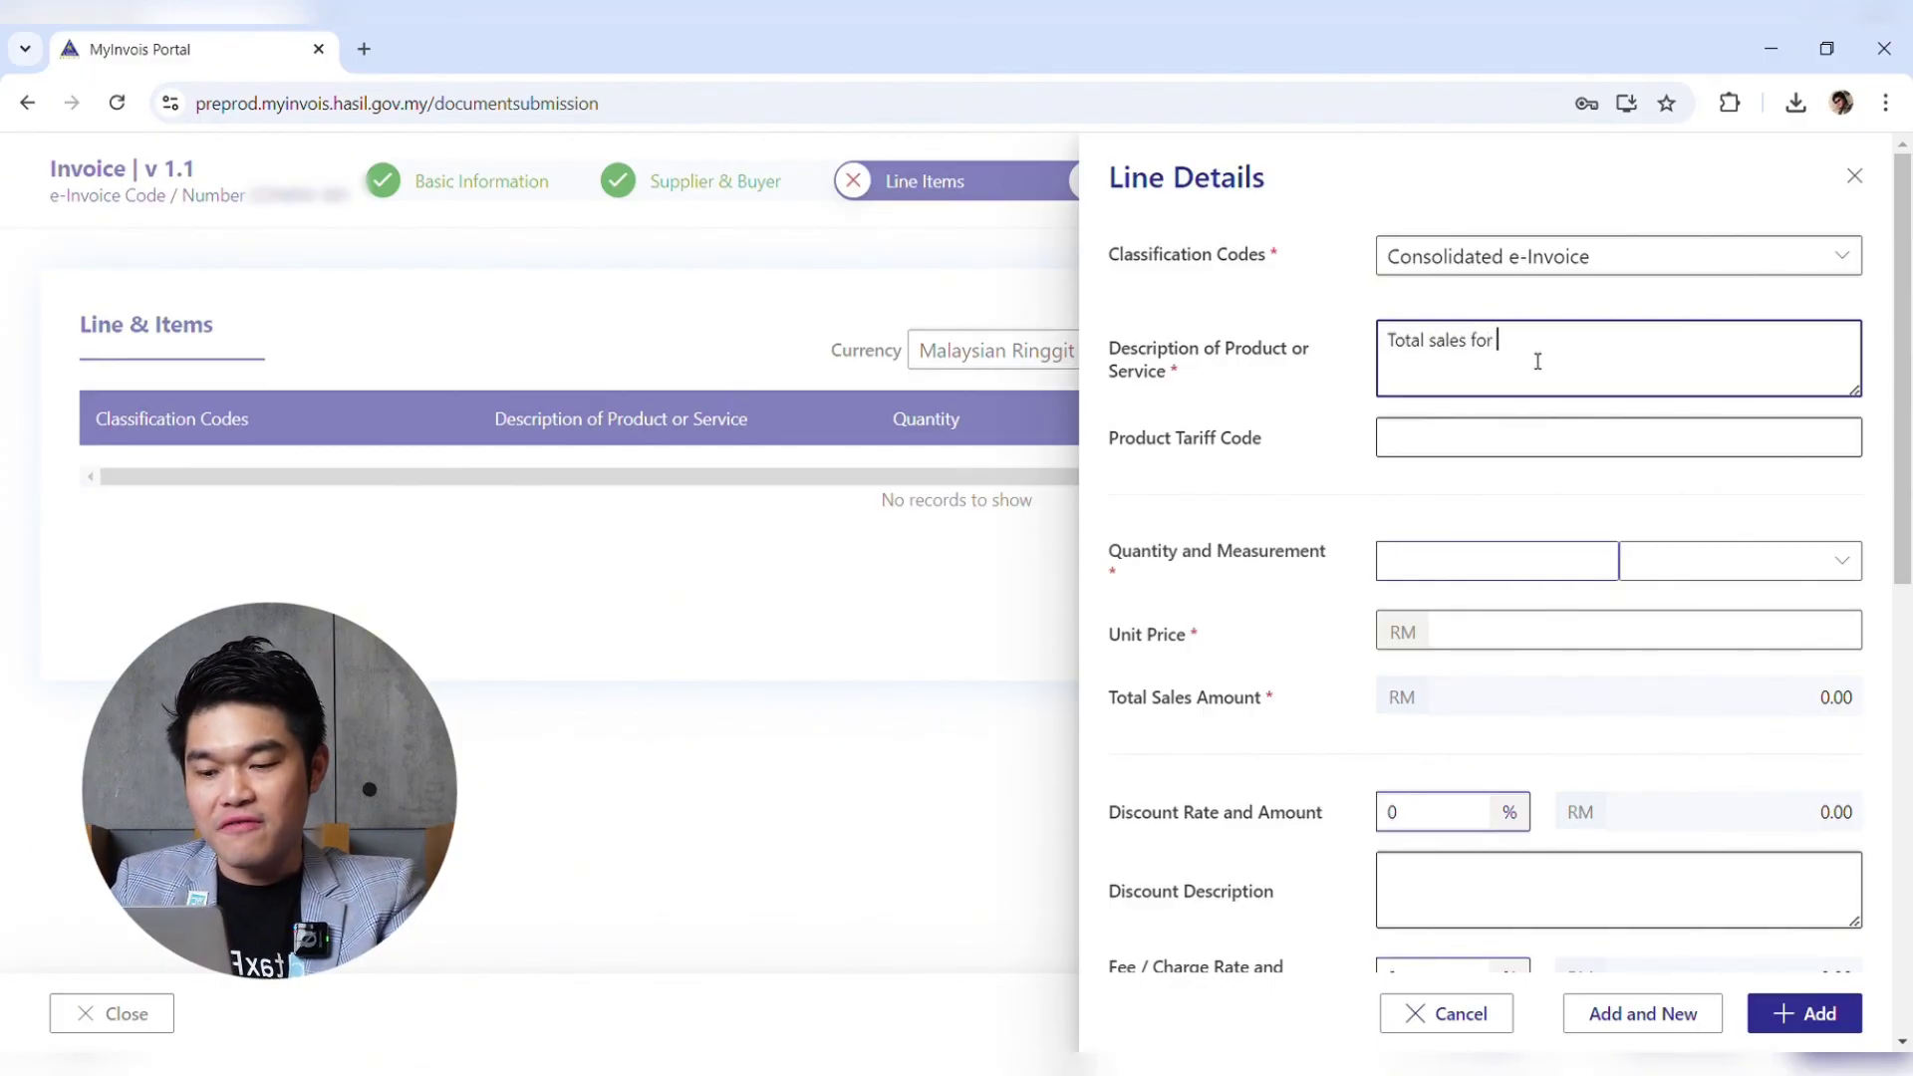
{"action": "type", "text": "the month of August 2024"}
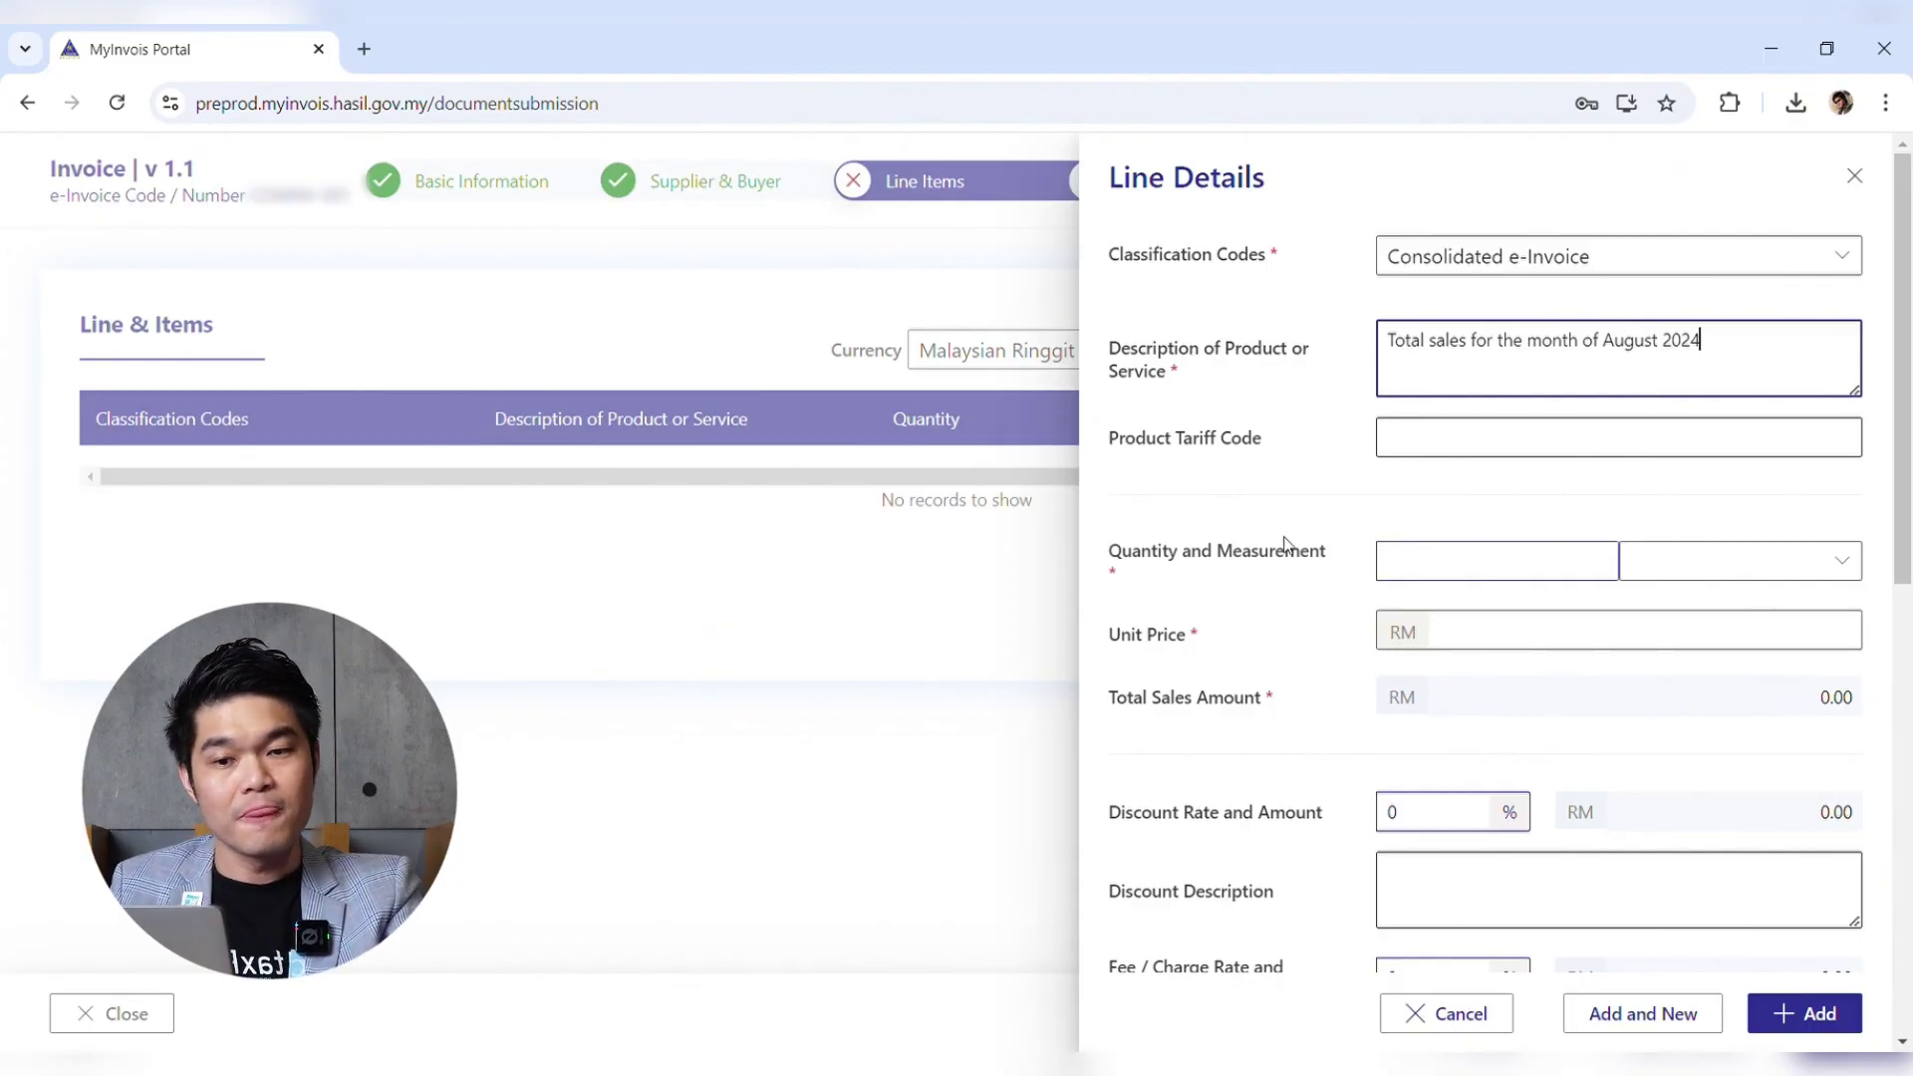
- Set the line quantity to 1.00, unit to Unit, and unit price to 1748.96
{"action": "left_click", "coordinate": [1427, 573]}
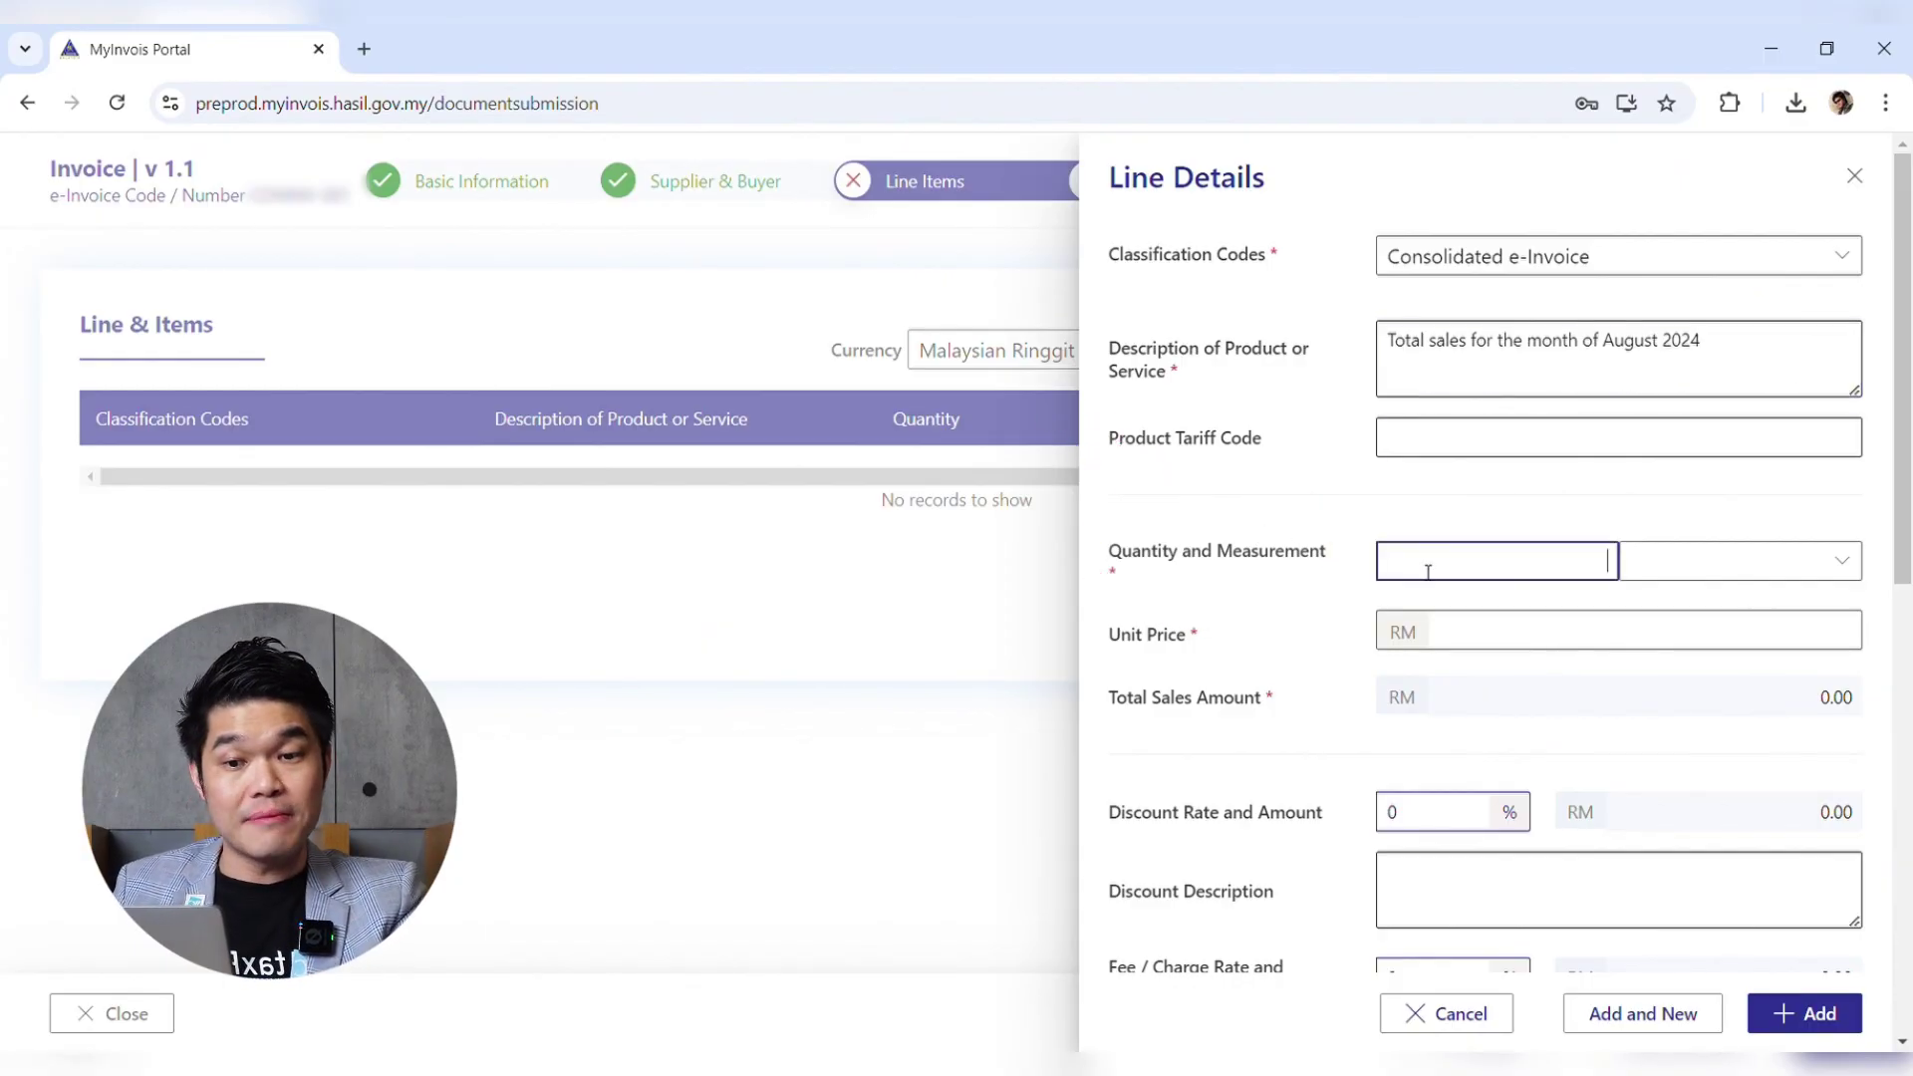
{"action": "type", "text": "1.00"}
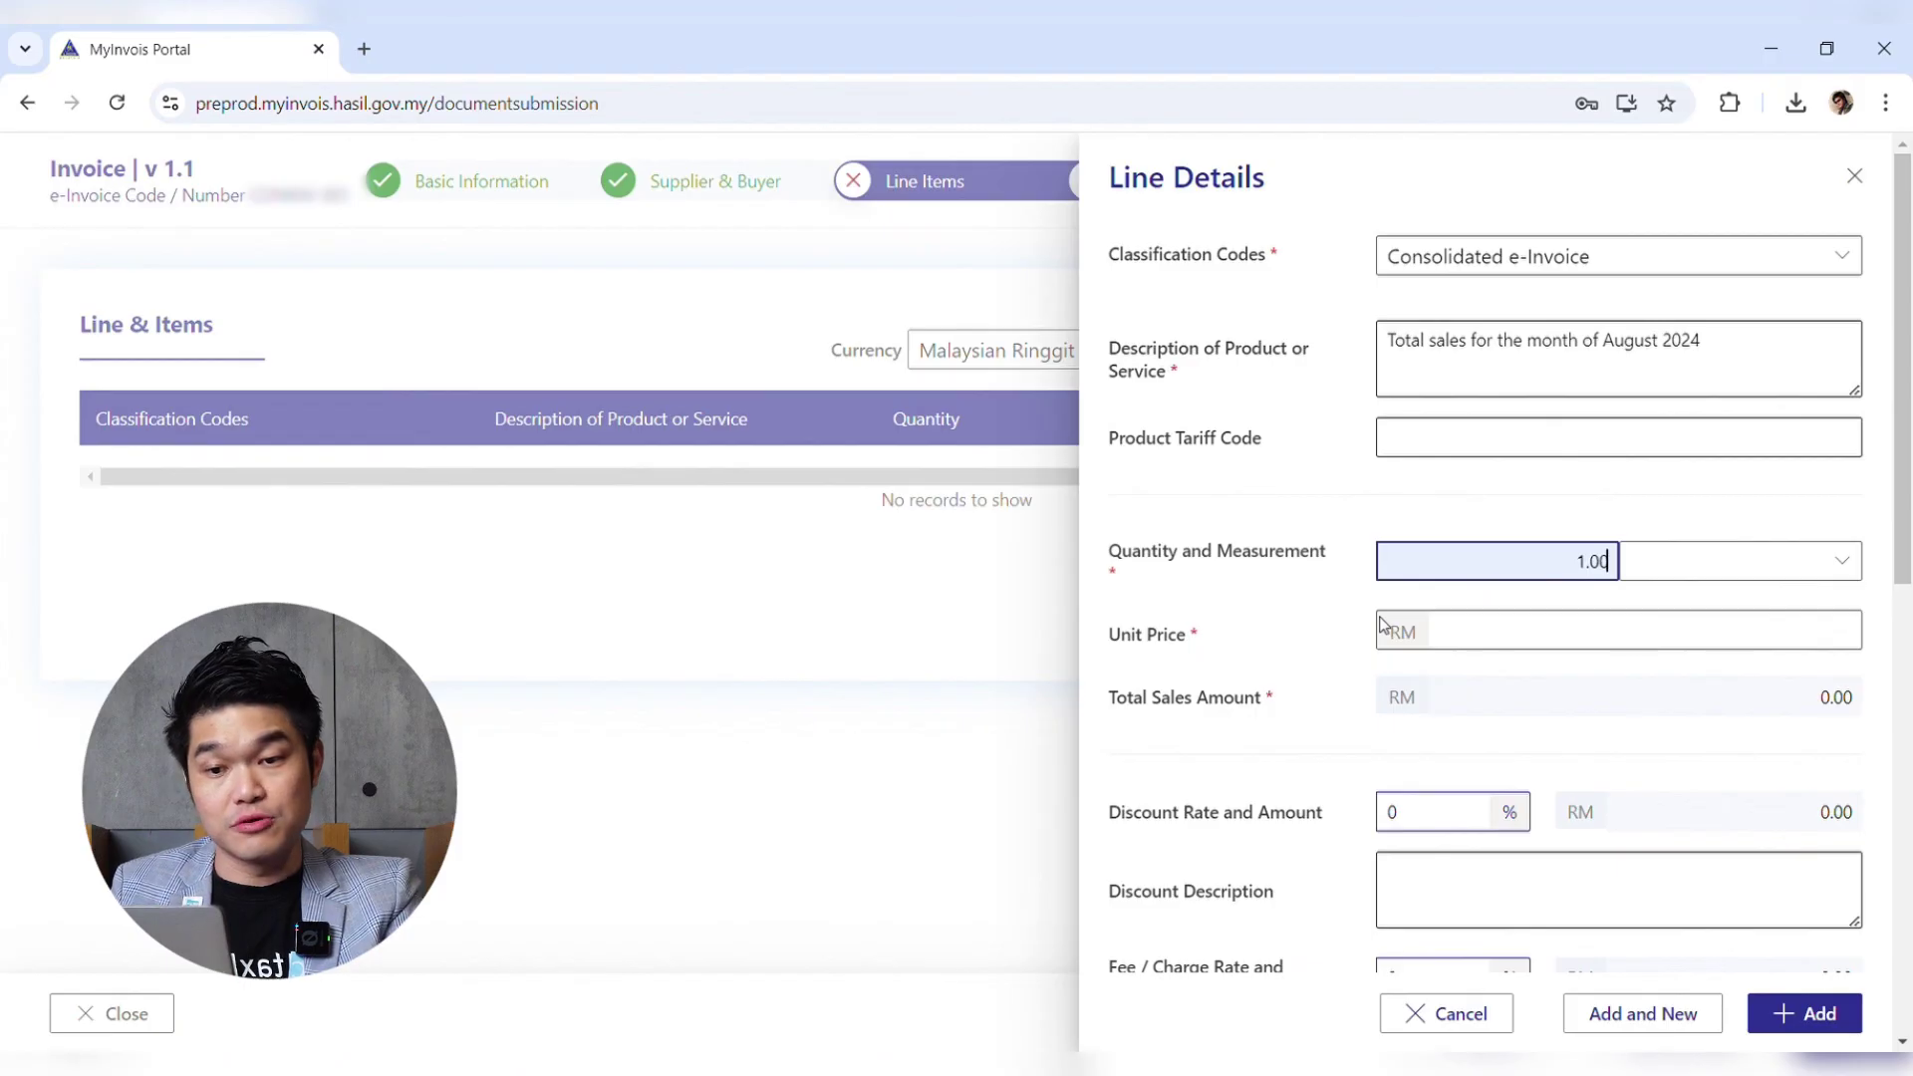
{"action": "left_click", "coordinate": [1788, 564]}
{"action": "type", "text": "unit"}
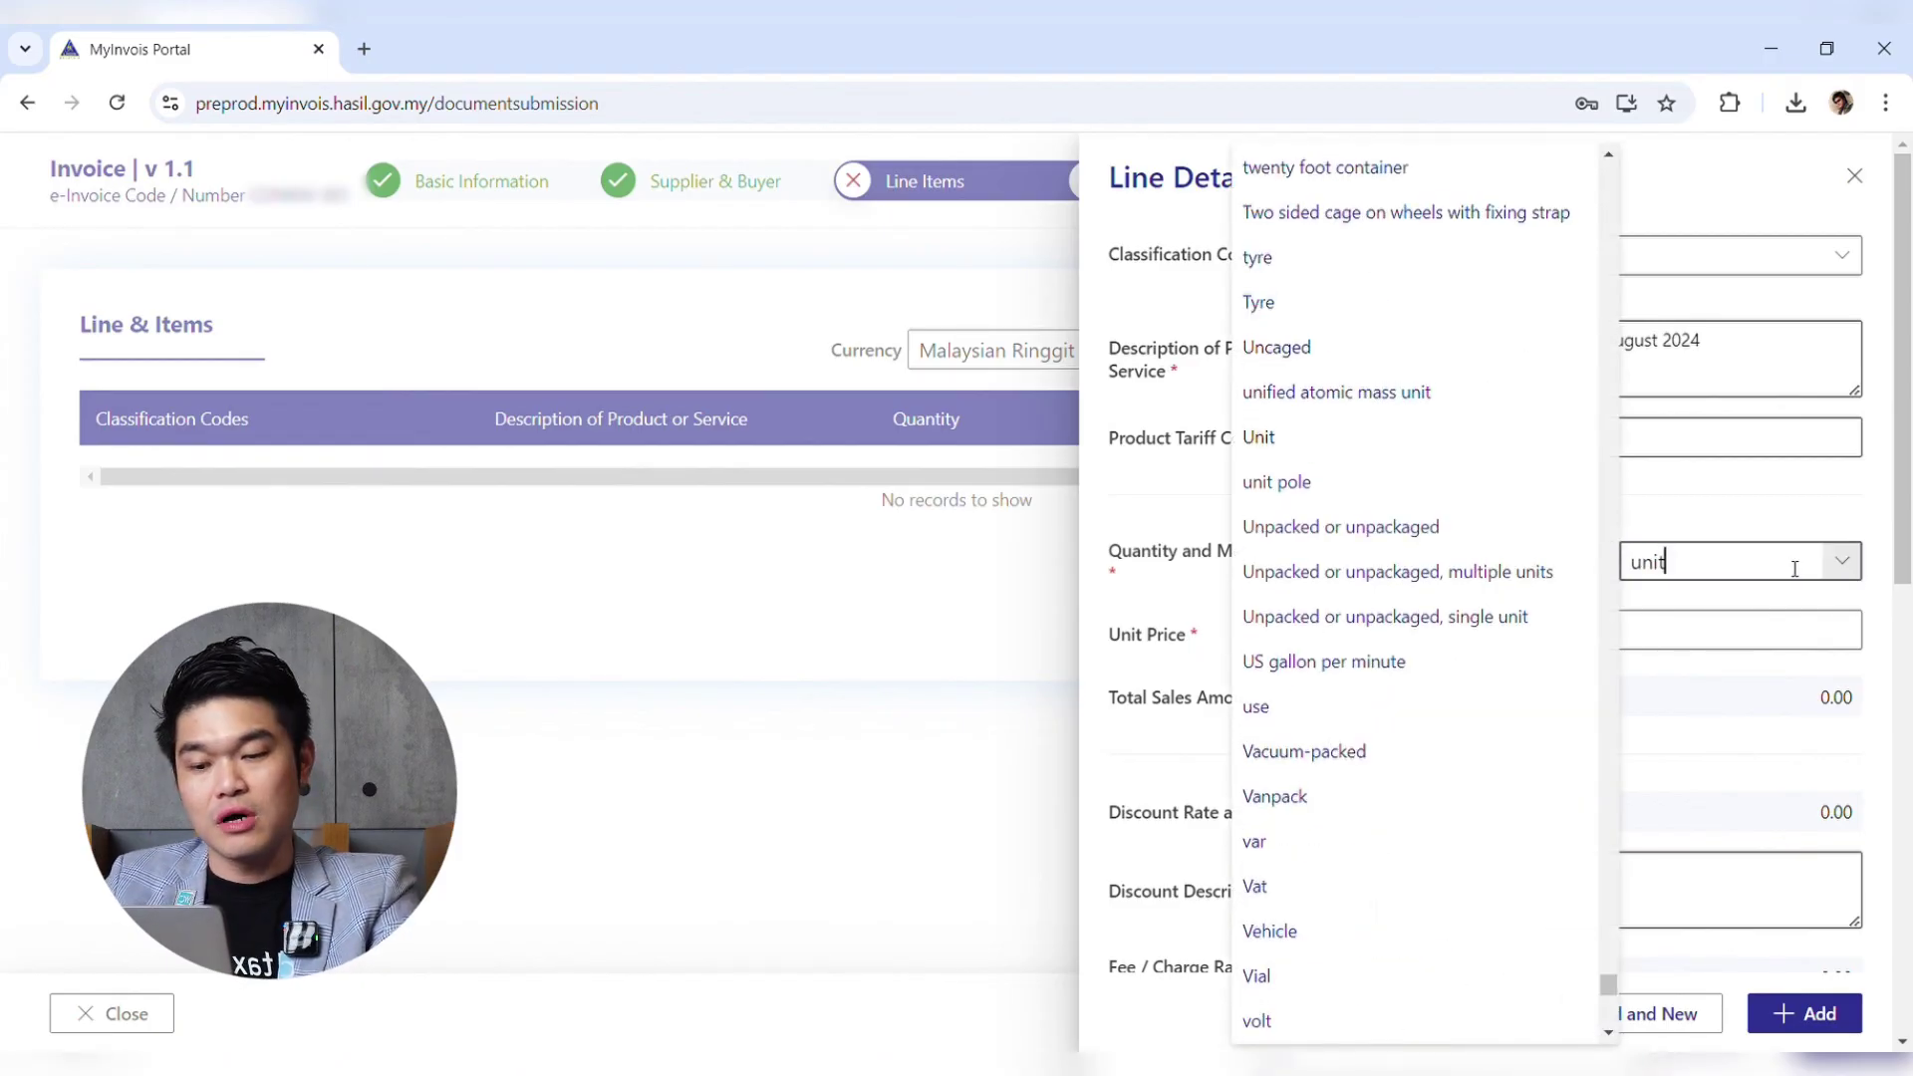
{"action": "left_click", "coordinate": [1259, 437]}
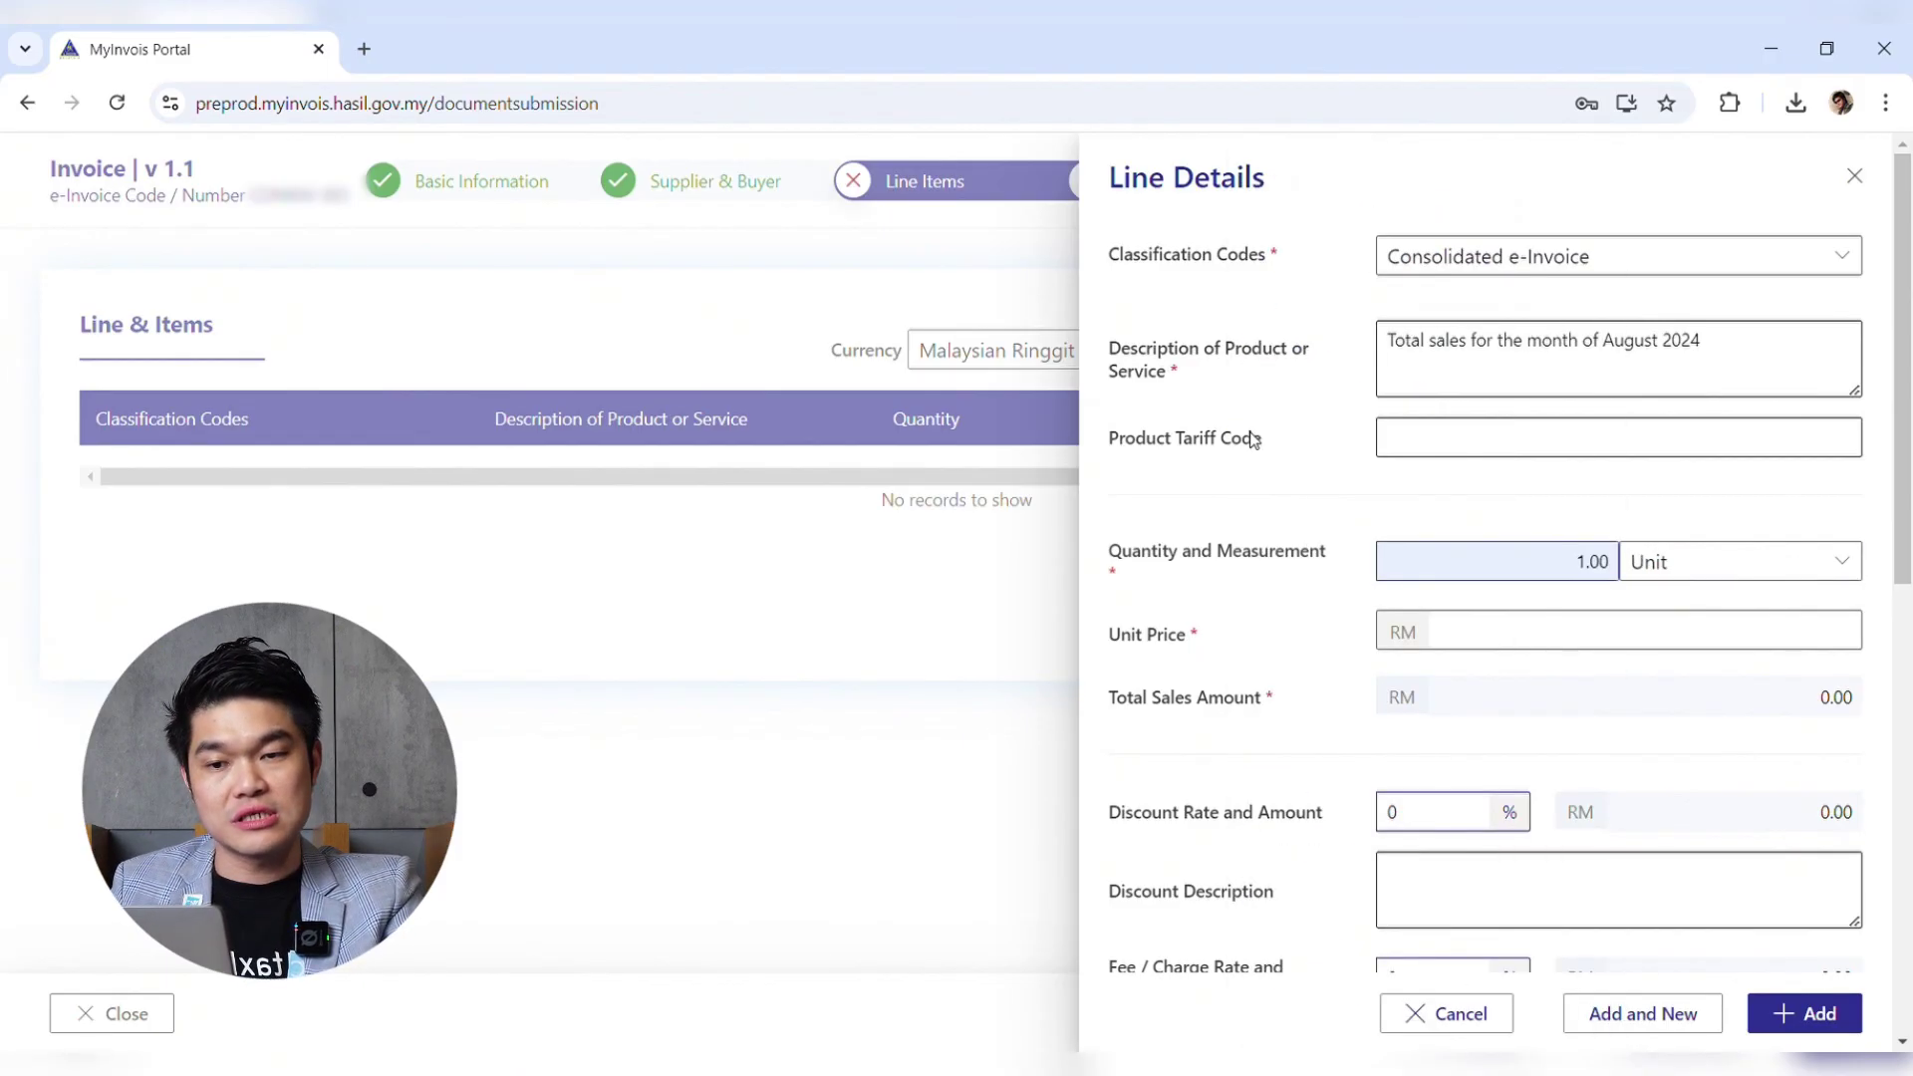
{"action": "left_click", "coordinate": [1539, 639]}
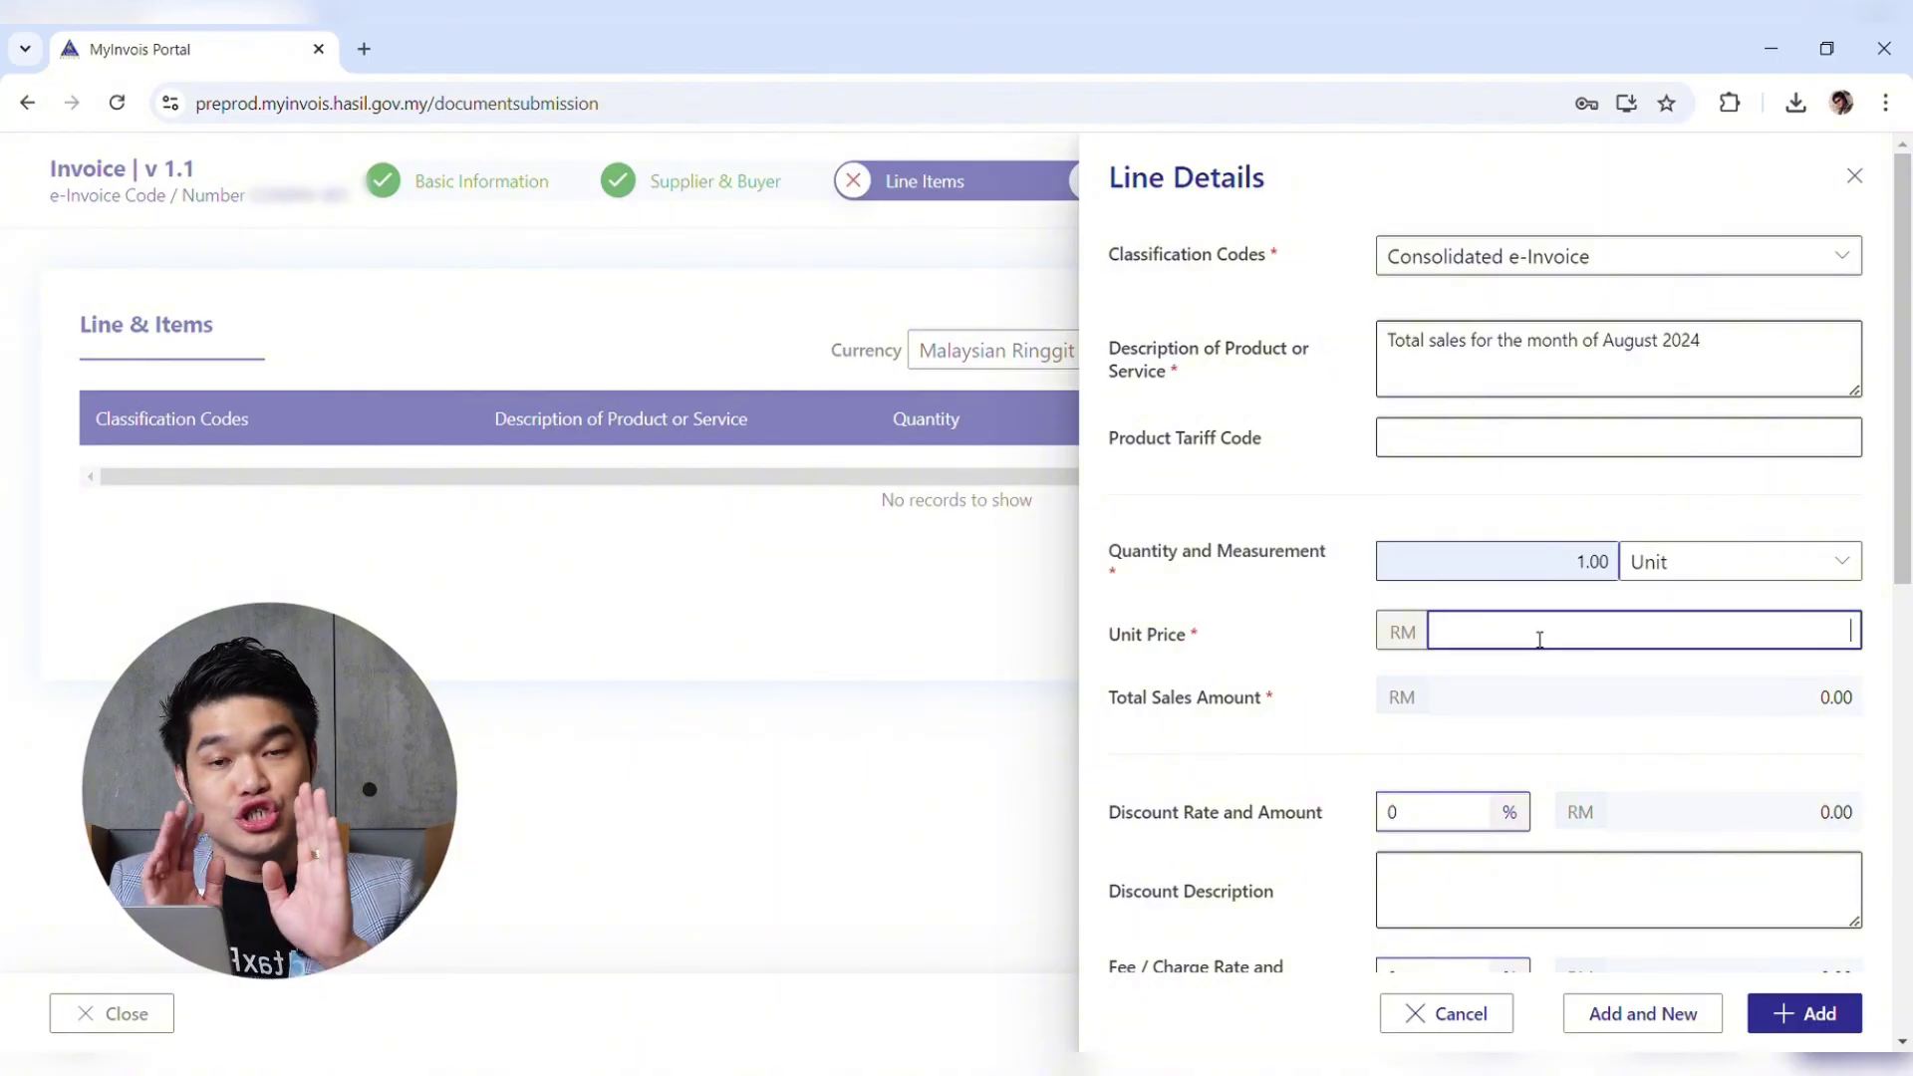
{"action": "left_click", "coordinate": [1461, 604]}
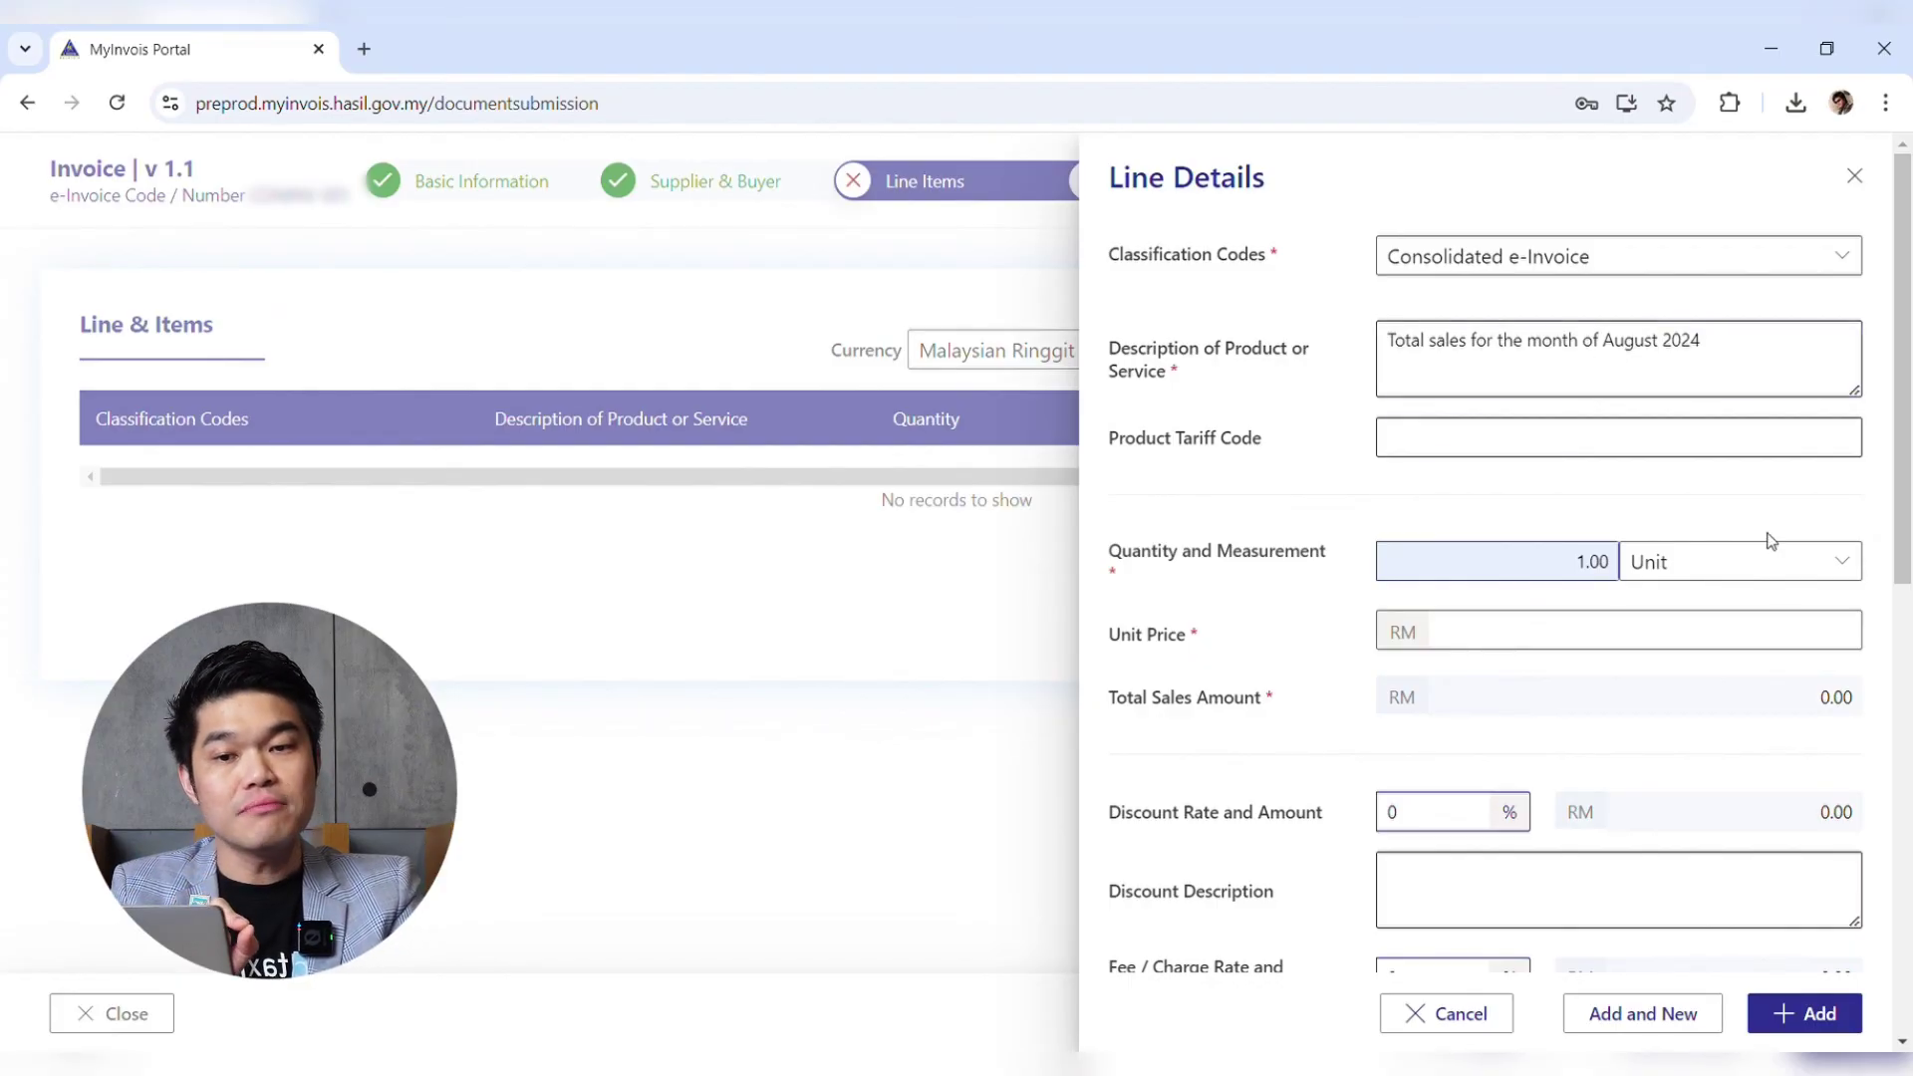
{"action": "left_click", "coordinate": [1732, 639]}
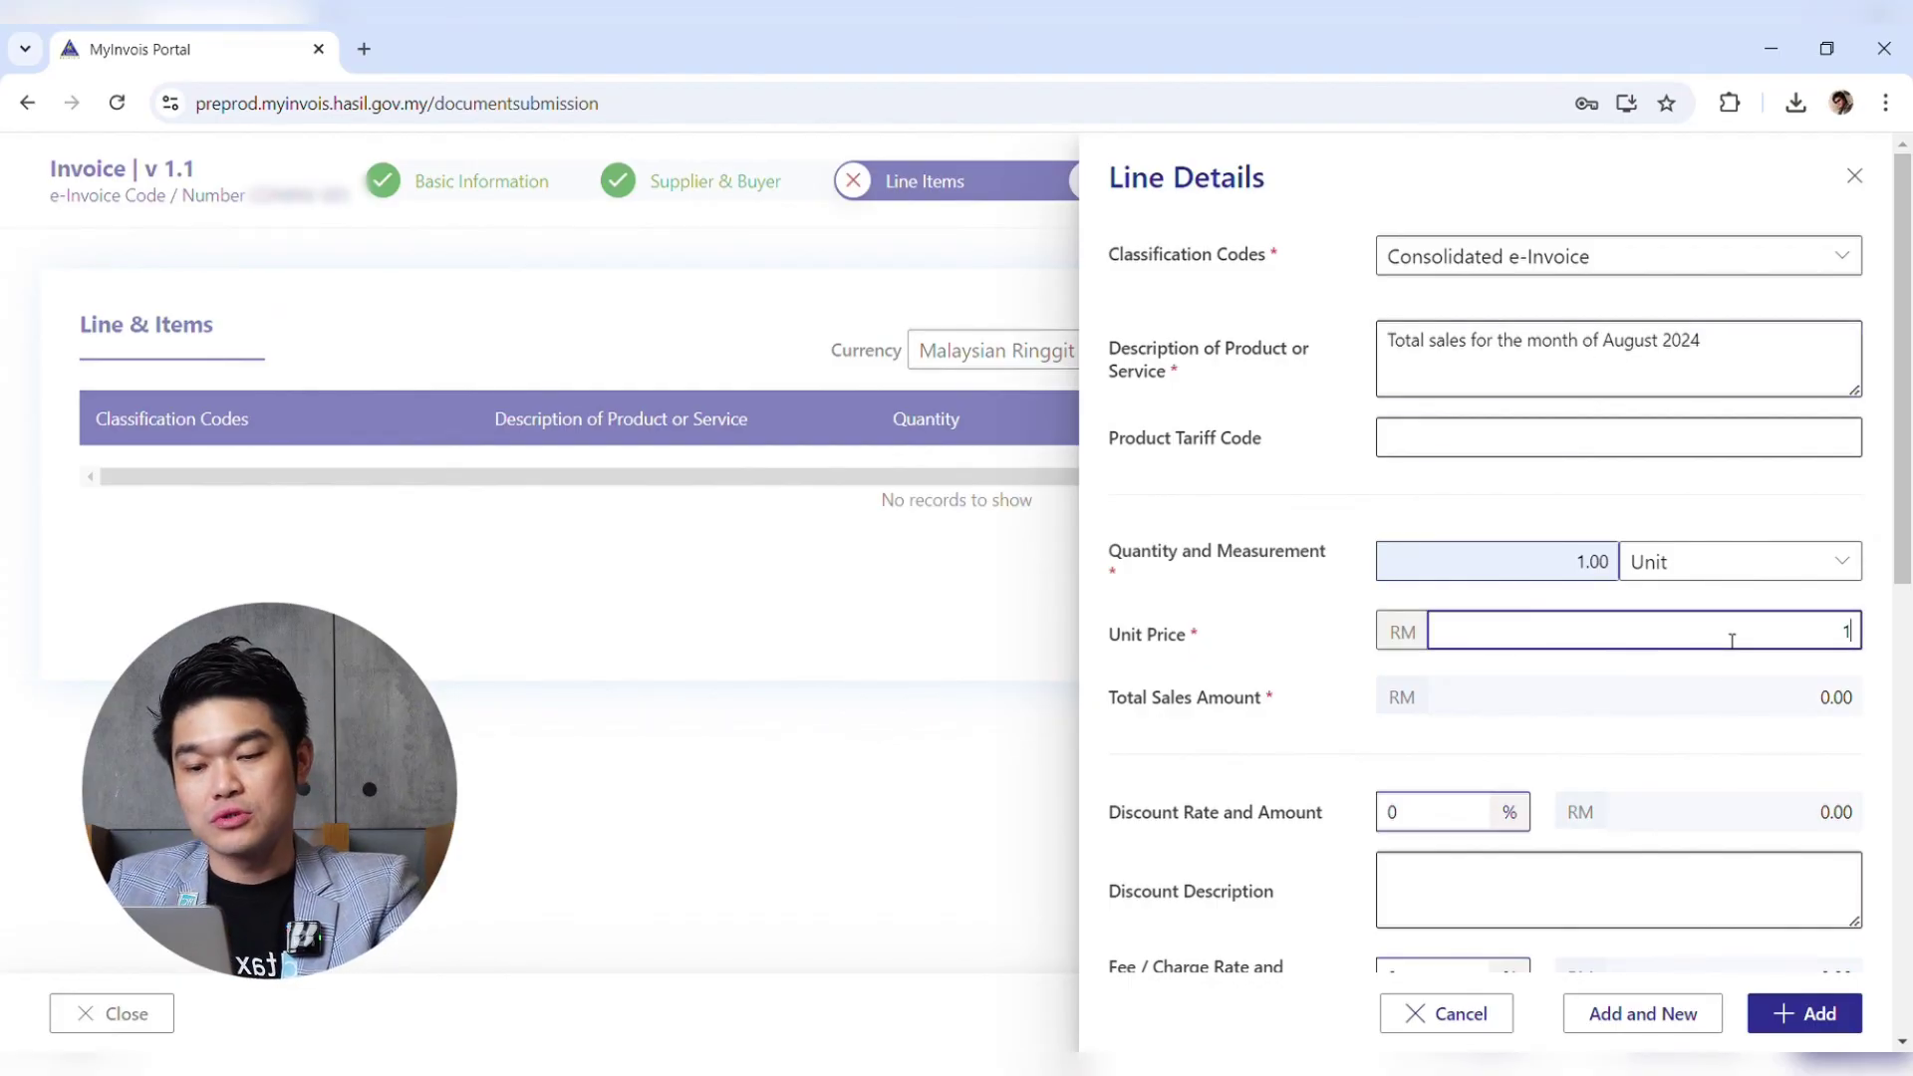
{"action": "type", "text": "1748.96"}
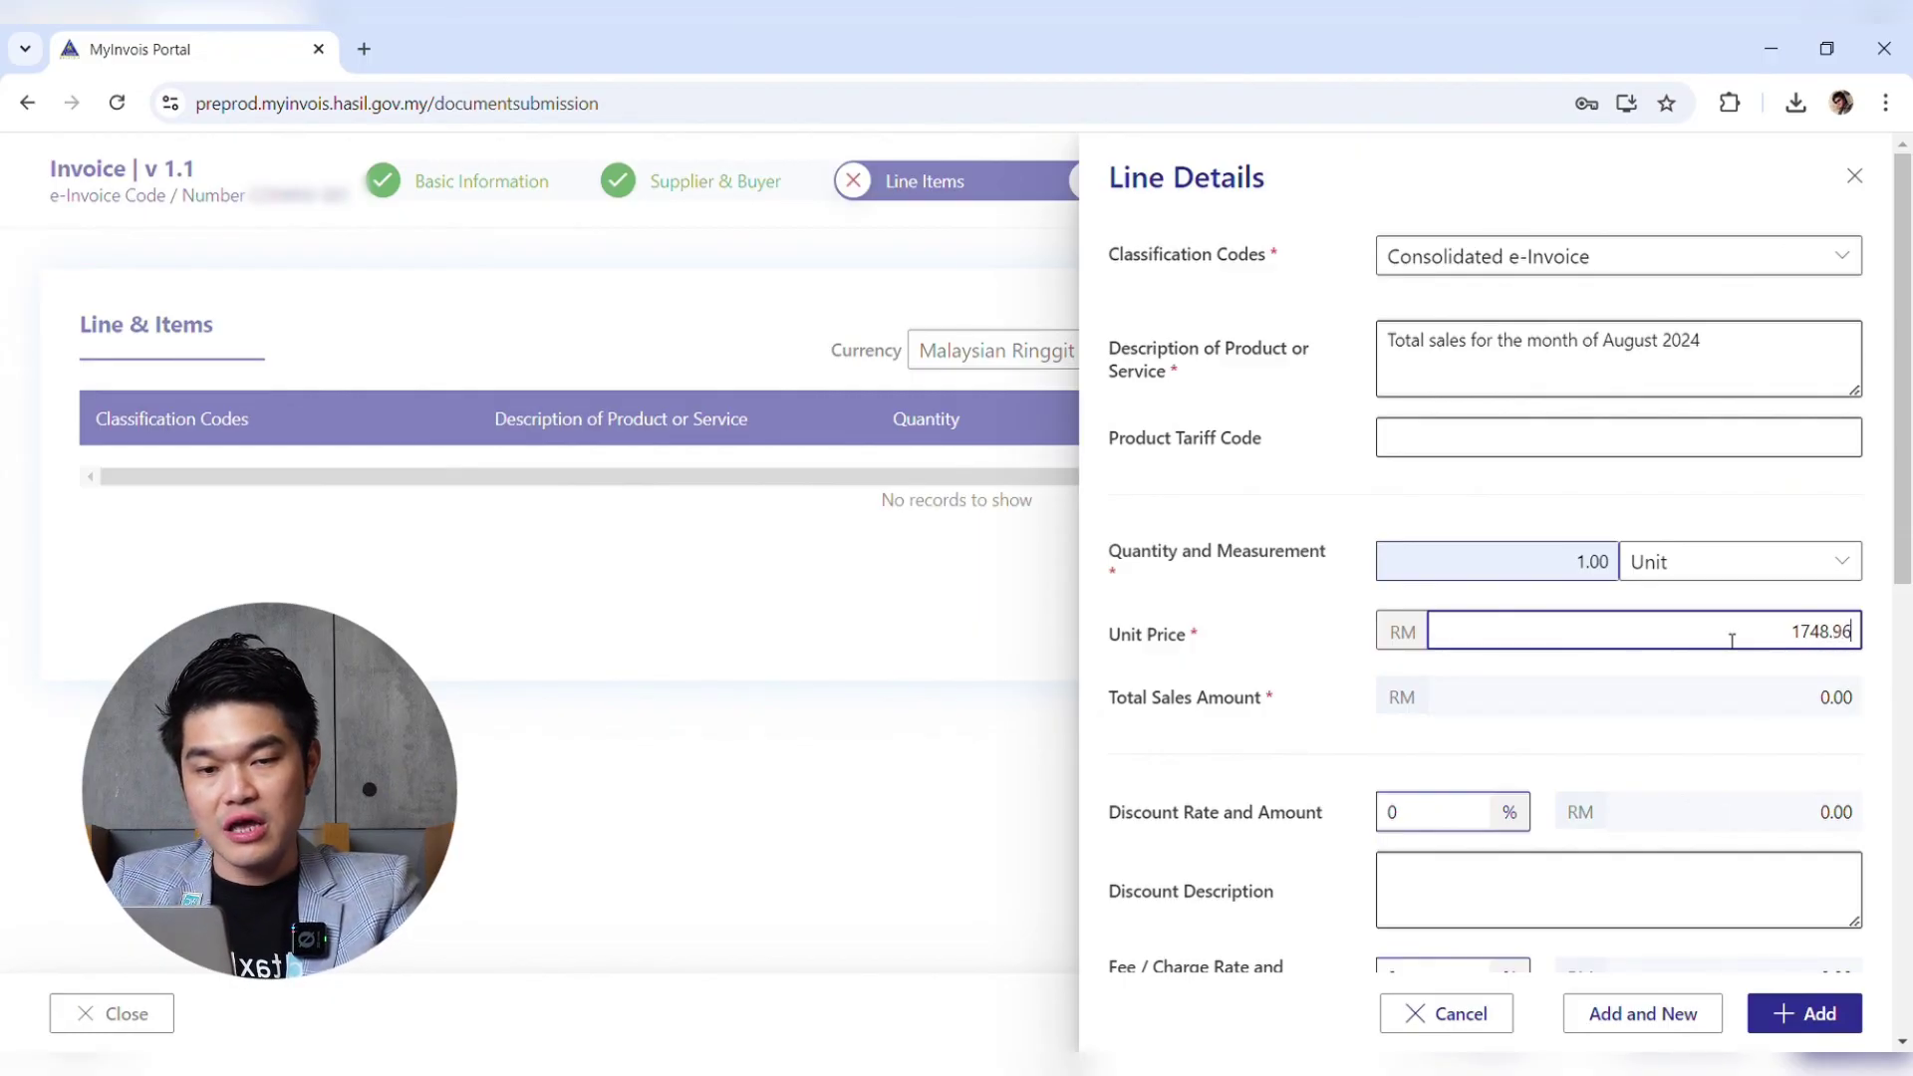
{"action": "left_click", "coordinate": [1692, 761]}
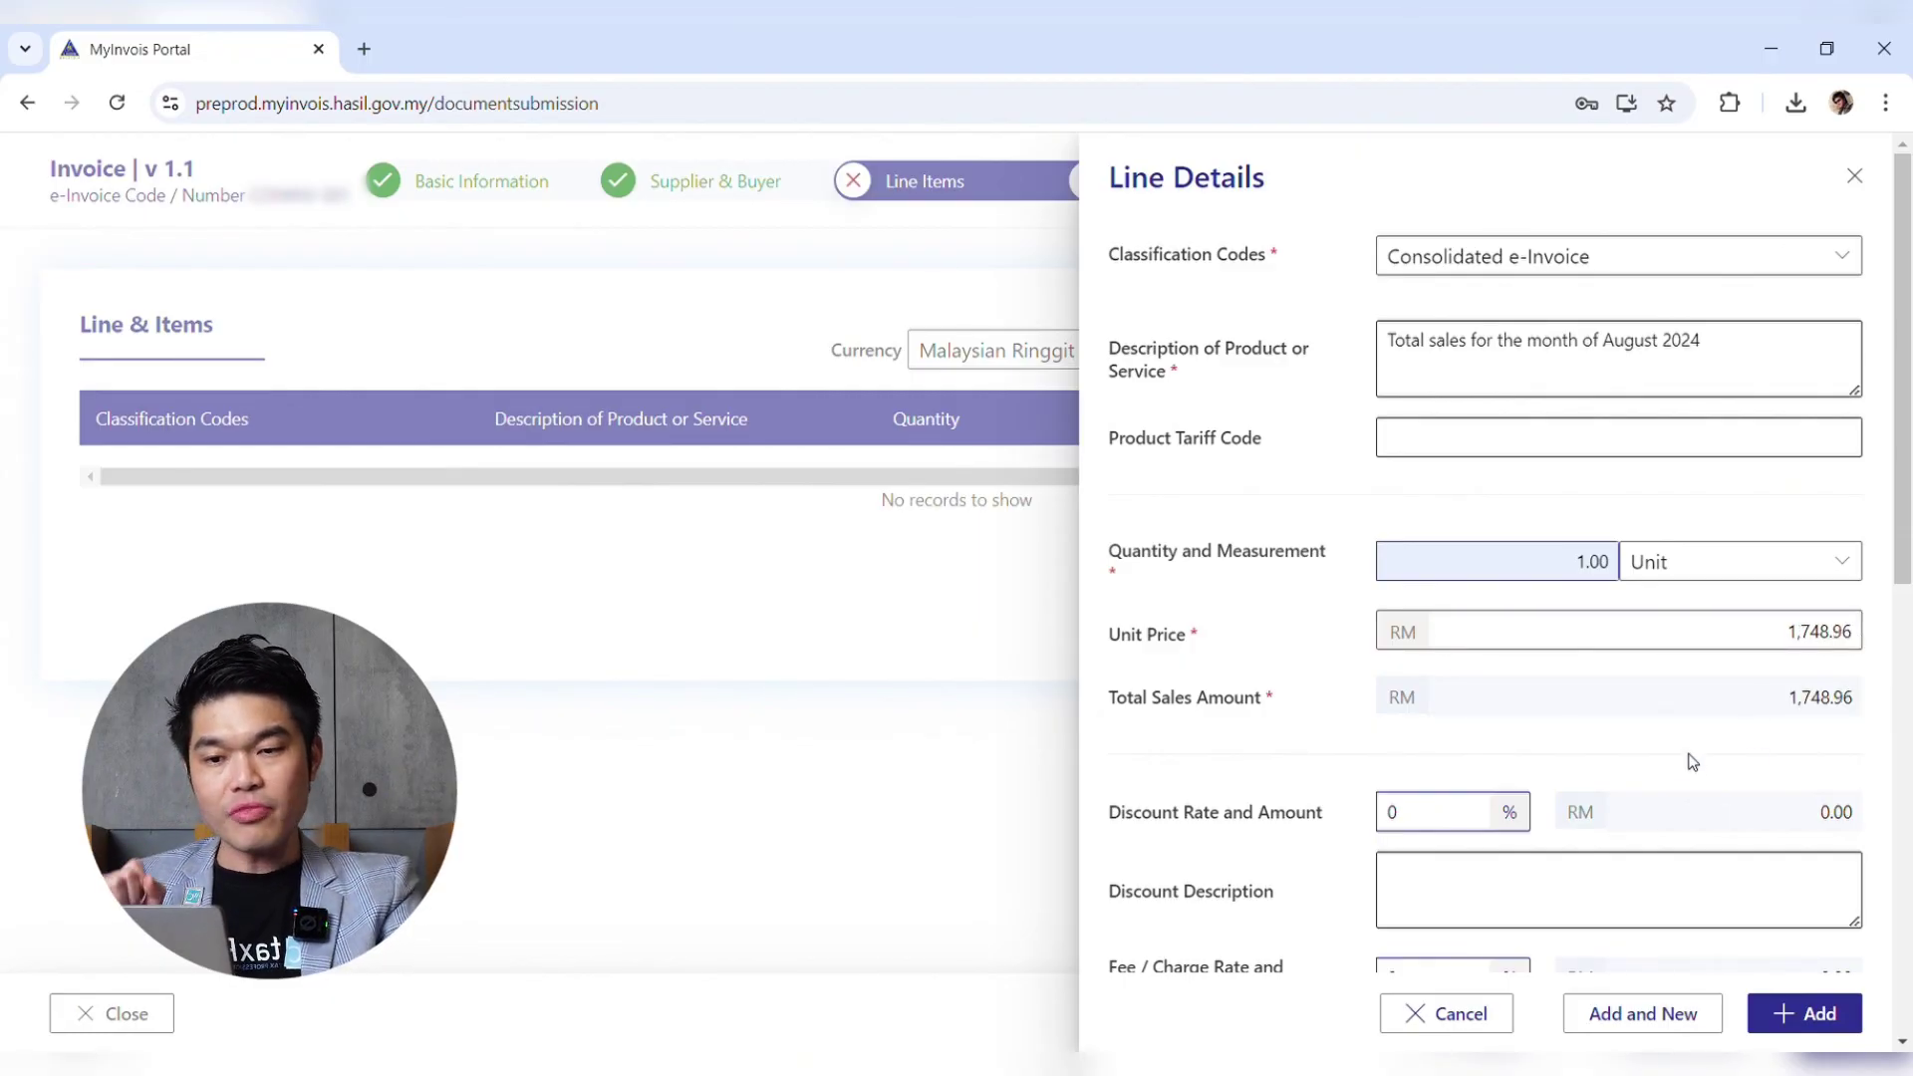
- Add an 8% Service Tax row to the line and save it to the invoice
{"action": "scroll", "coordinate": [1691, 761], "scroll_direction": "down", "scroll_amount": 1}
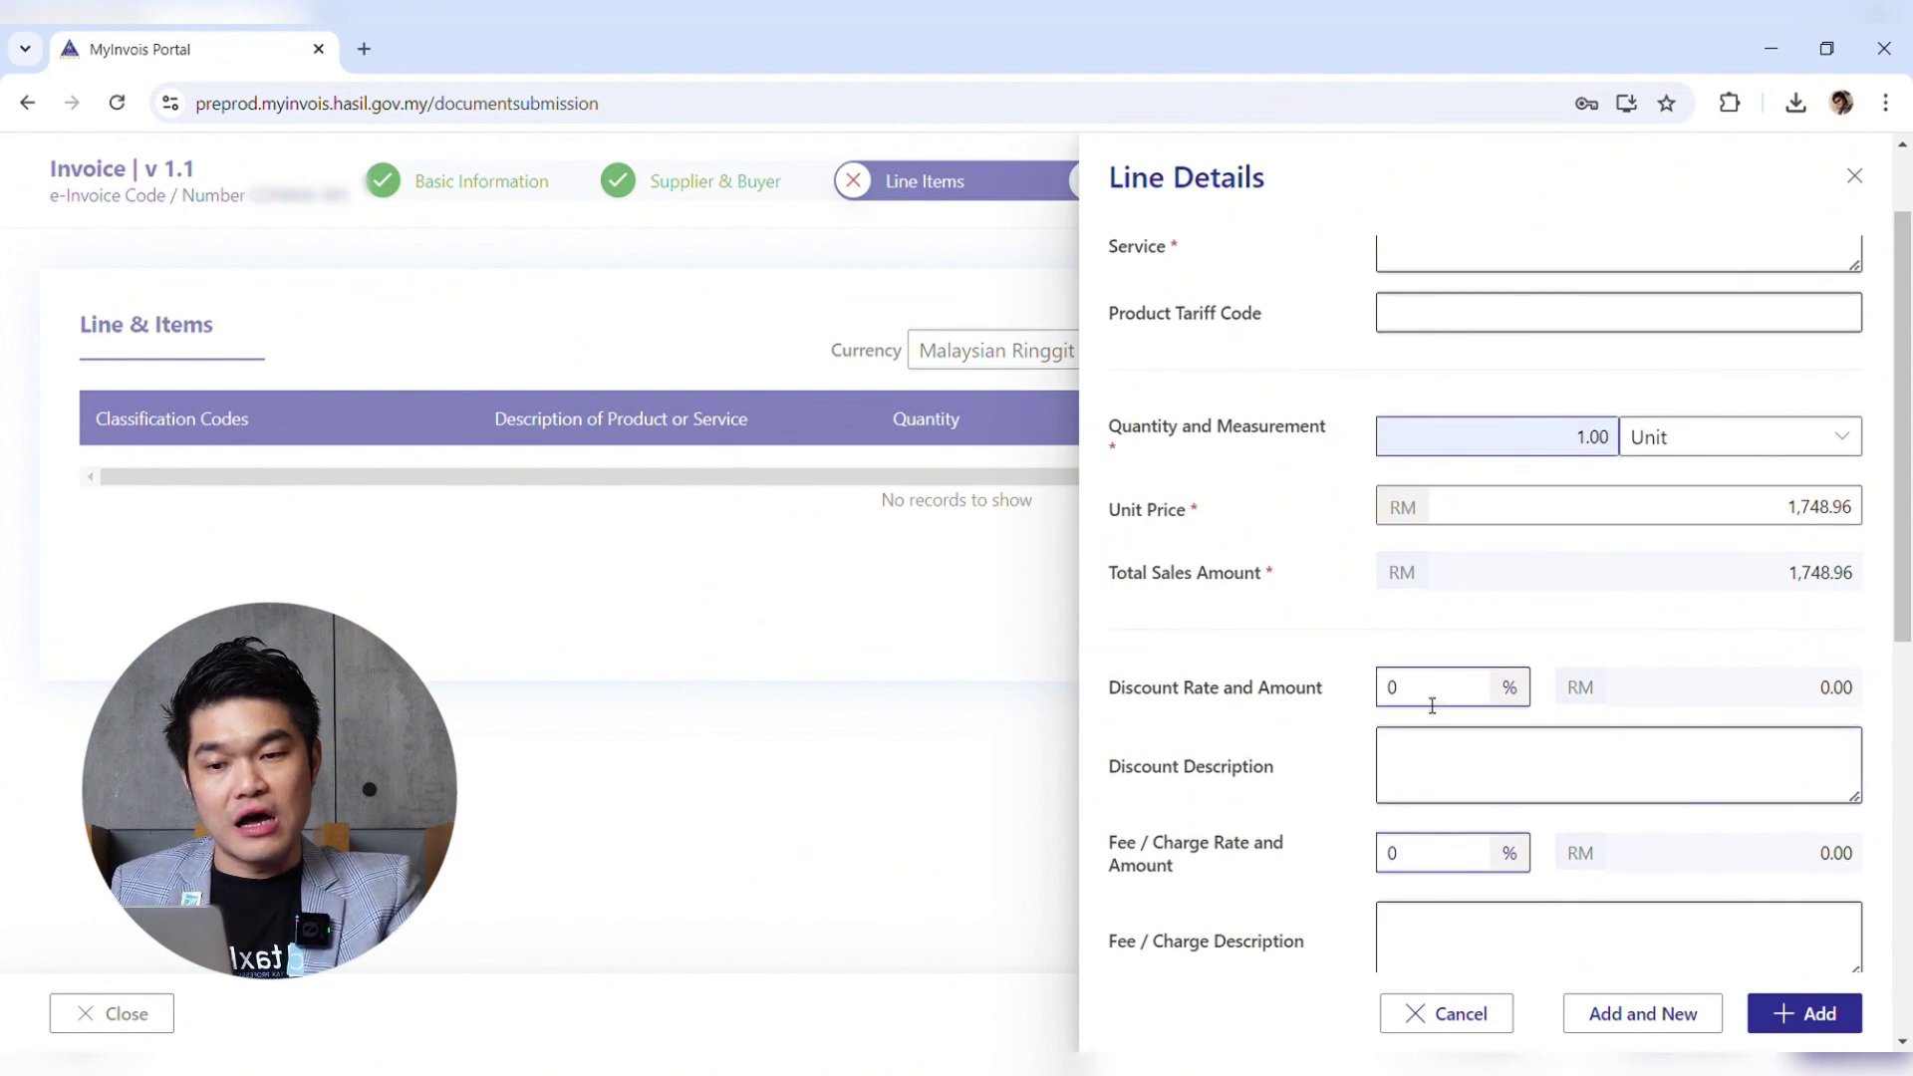
{"action": "scroll", "coordinate": [1432, 705], "scroll_direction": "down", "scroll_amount": 1}
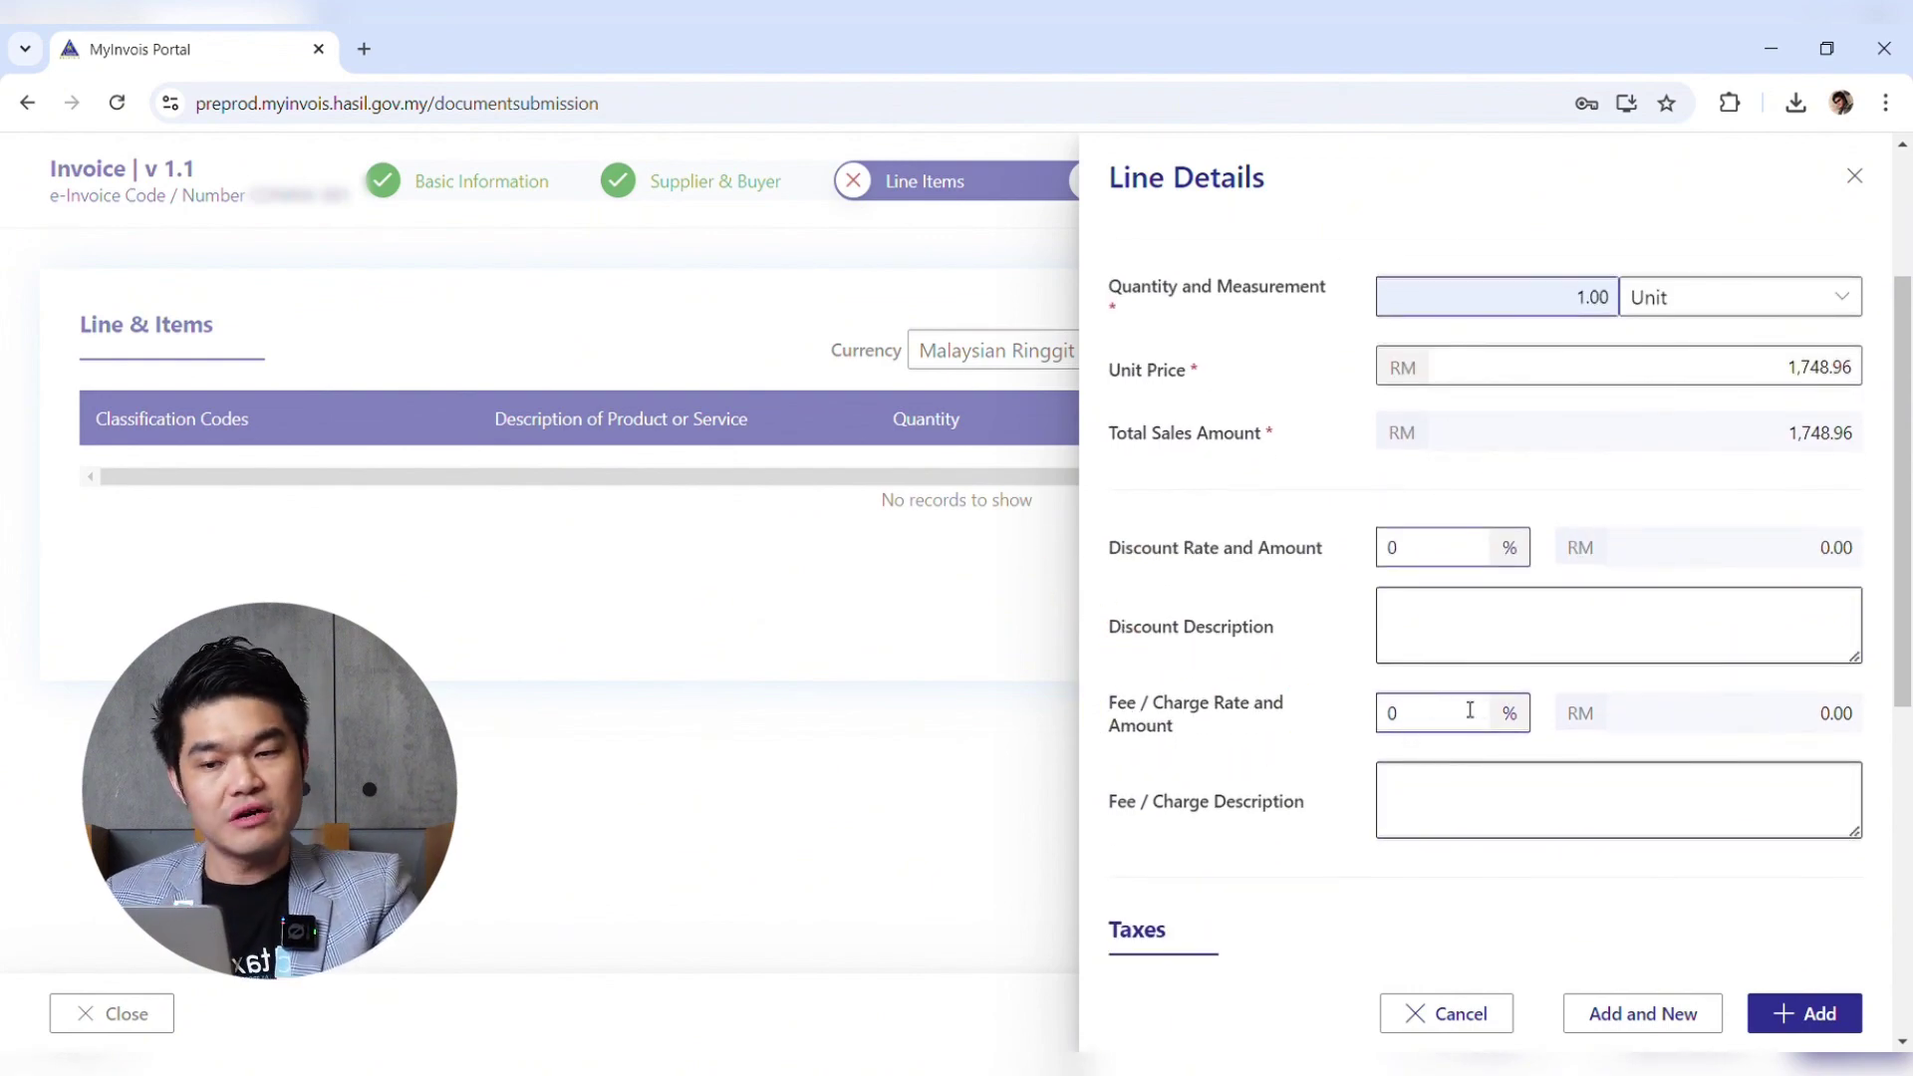
{"action": "scroll", "coordinate": [1482, 708], "scroll_direction": "down", "scroll_amount": 5}
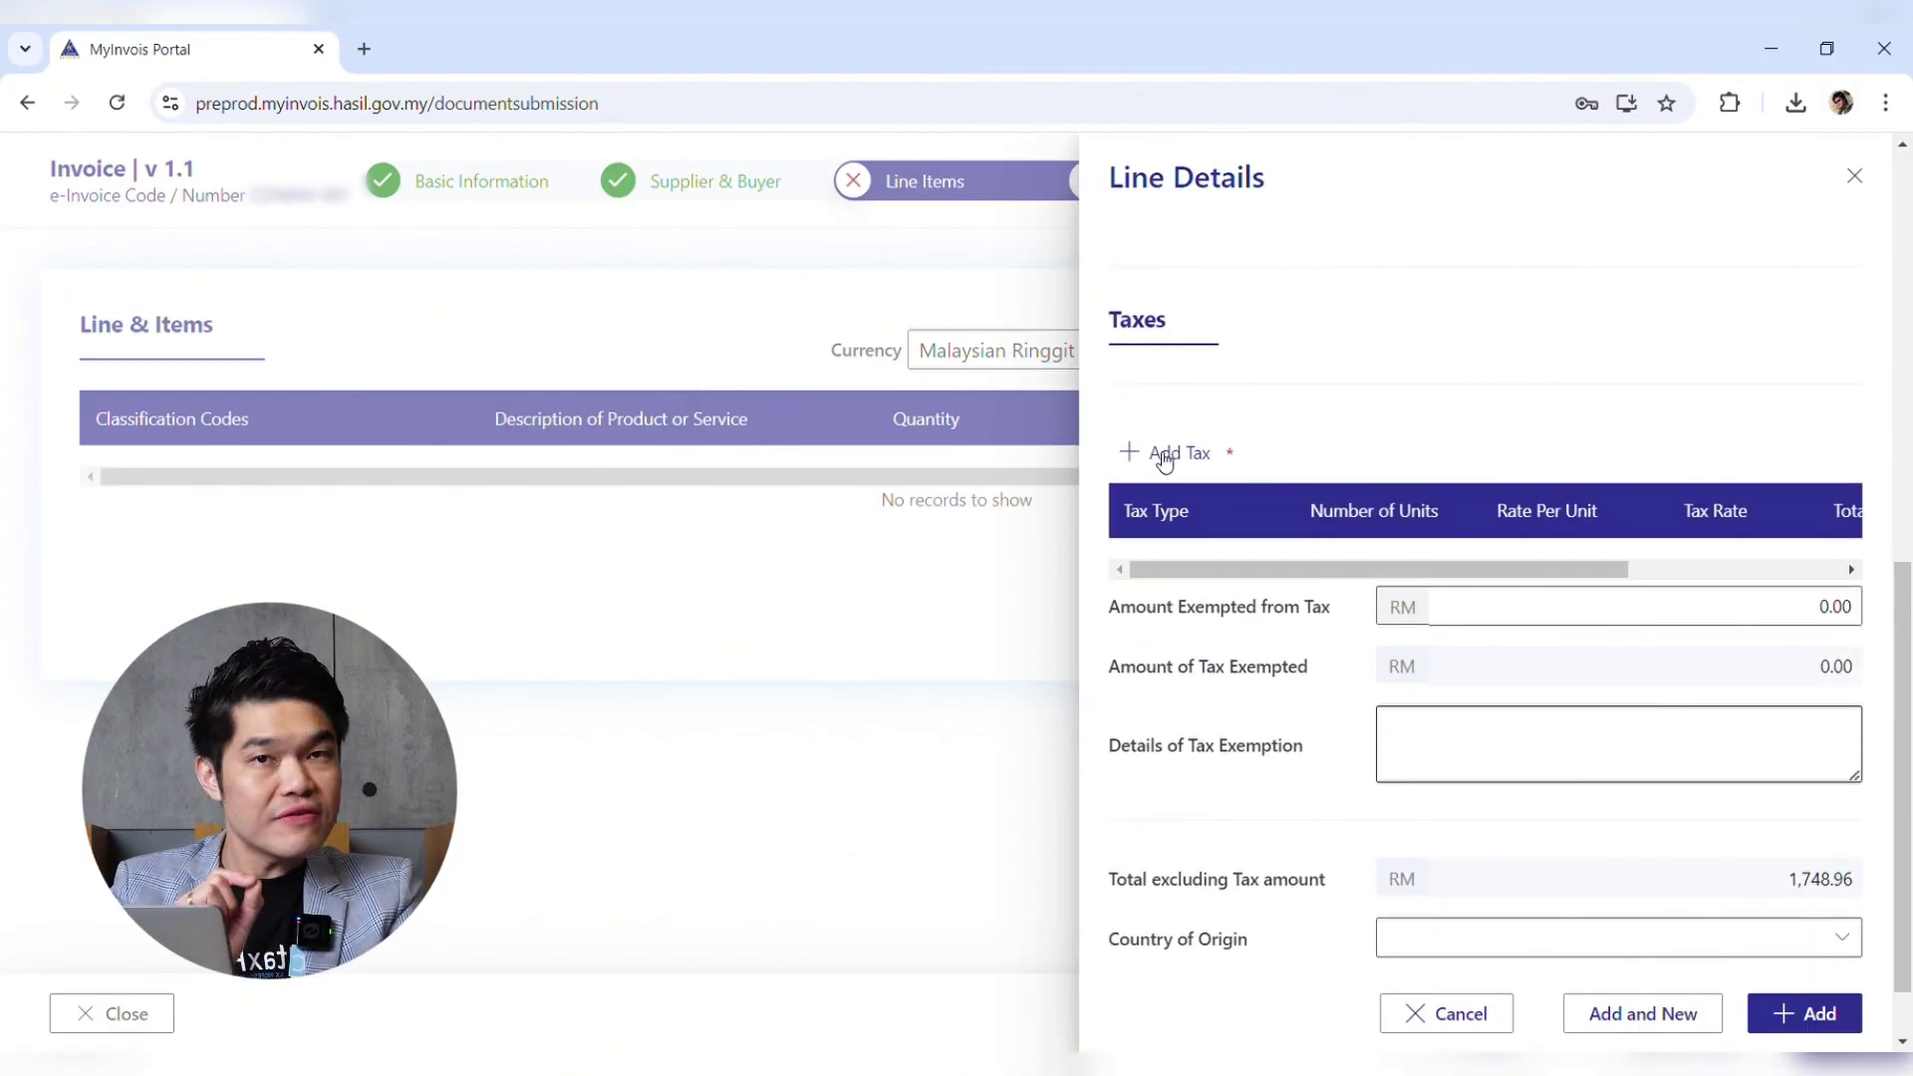
{"action": "left_click", "coordinate": [1164, 456]}
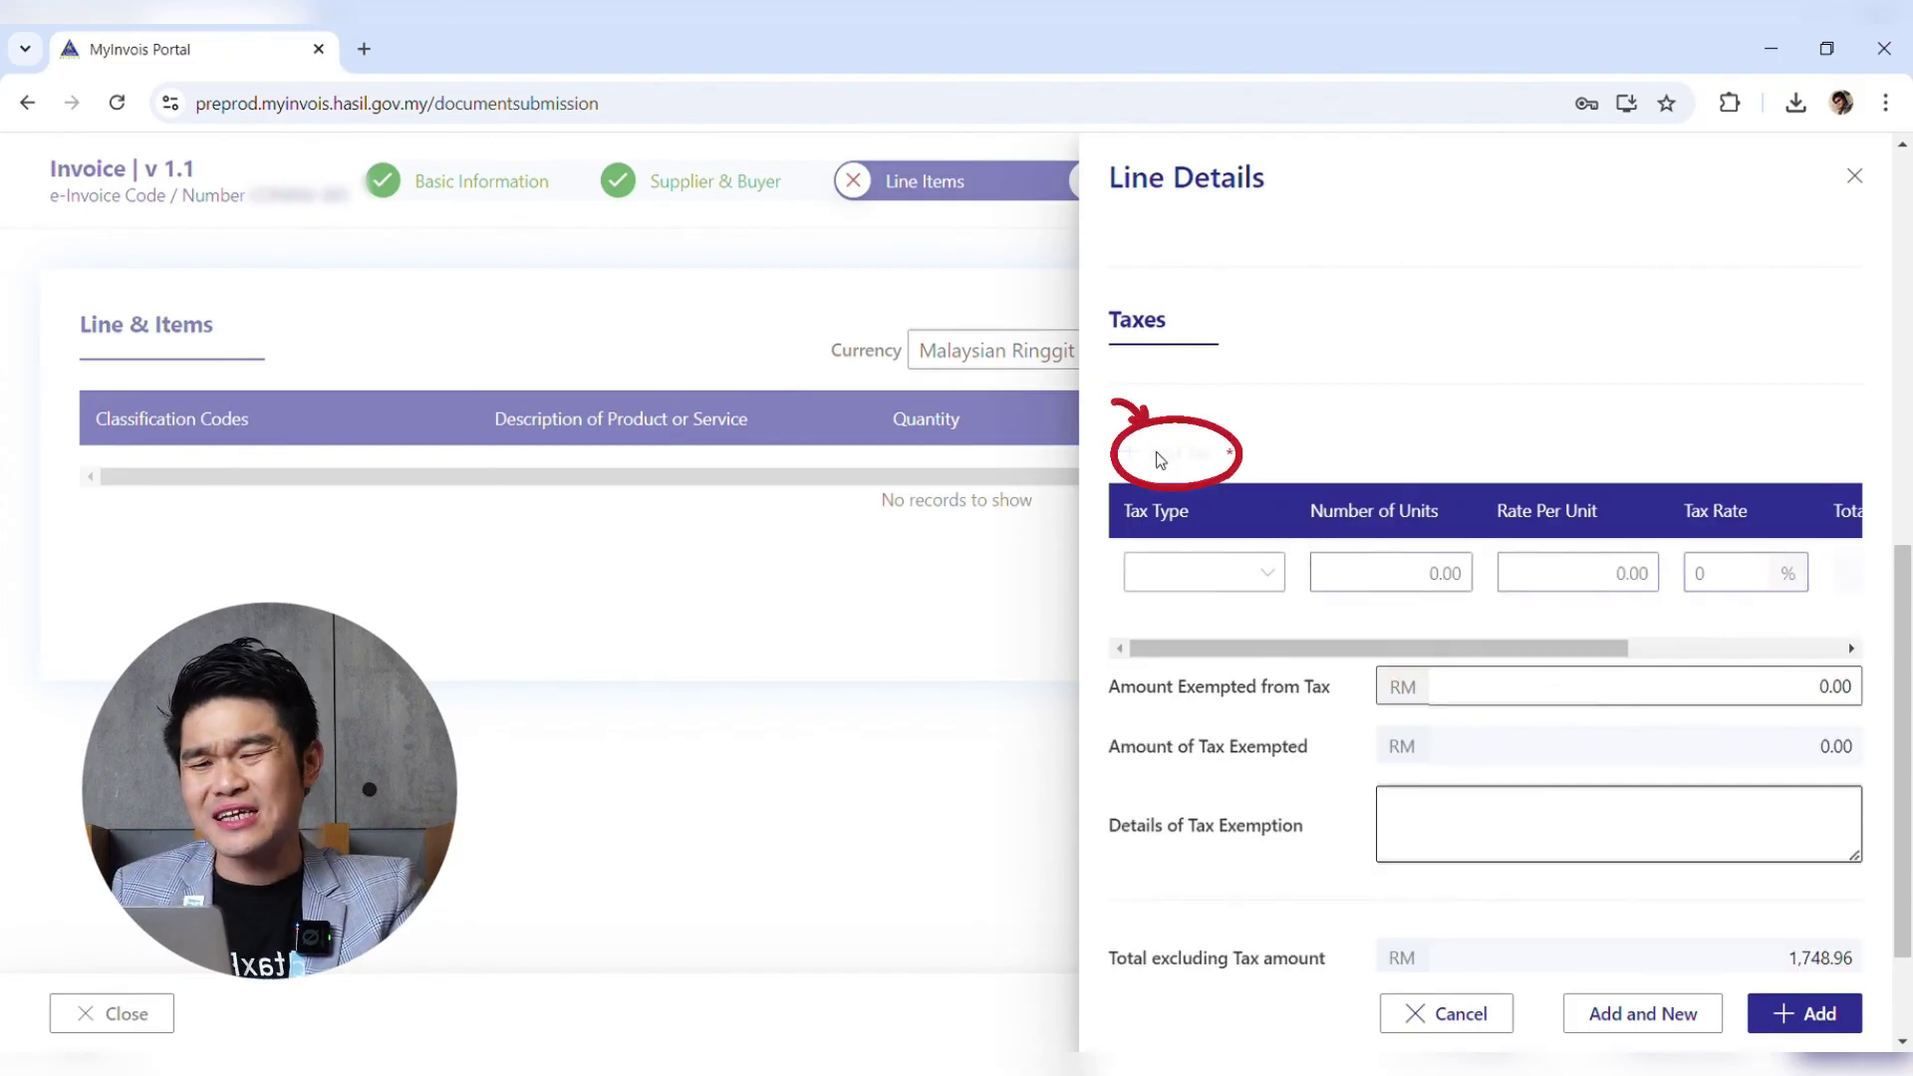
{"action": "left_click", "coordinate": [1270, 578]}
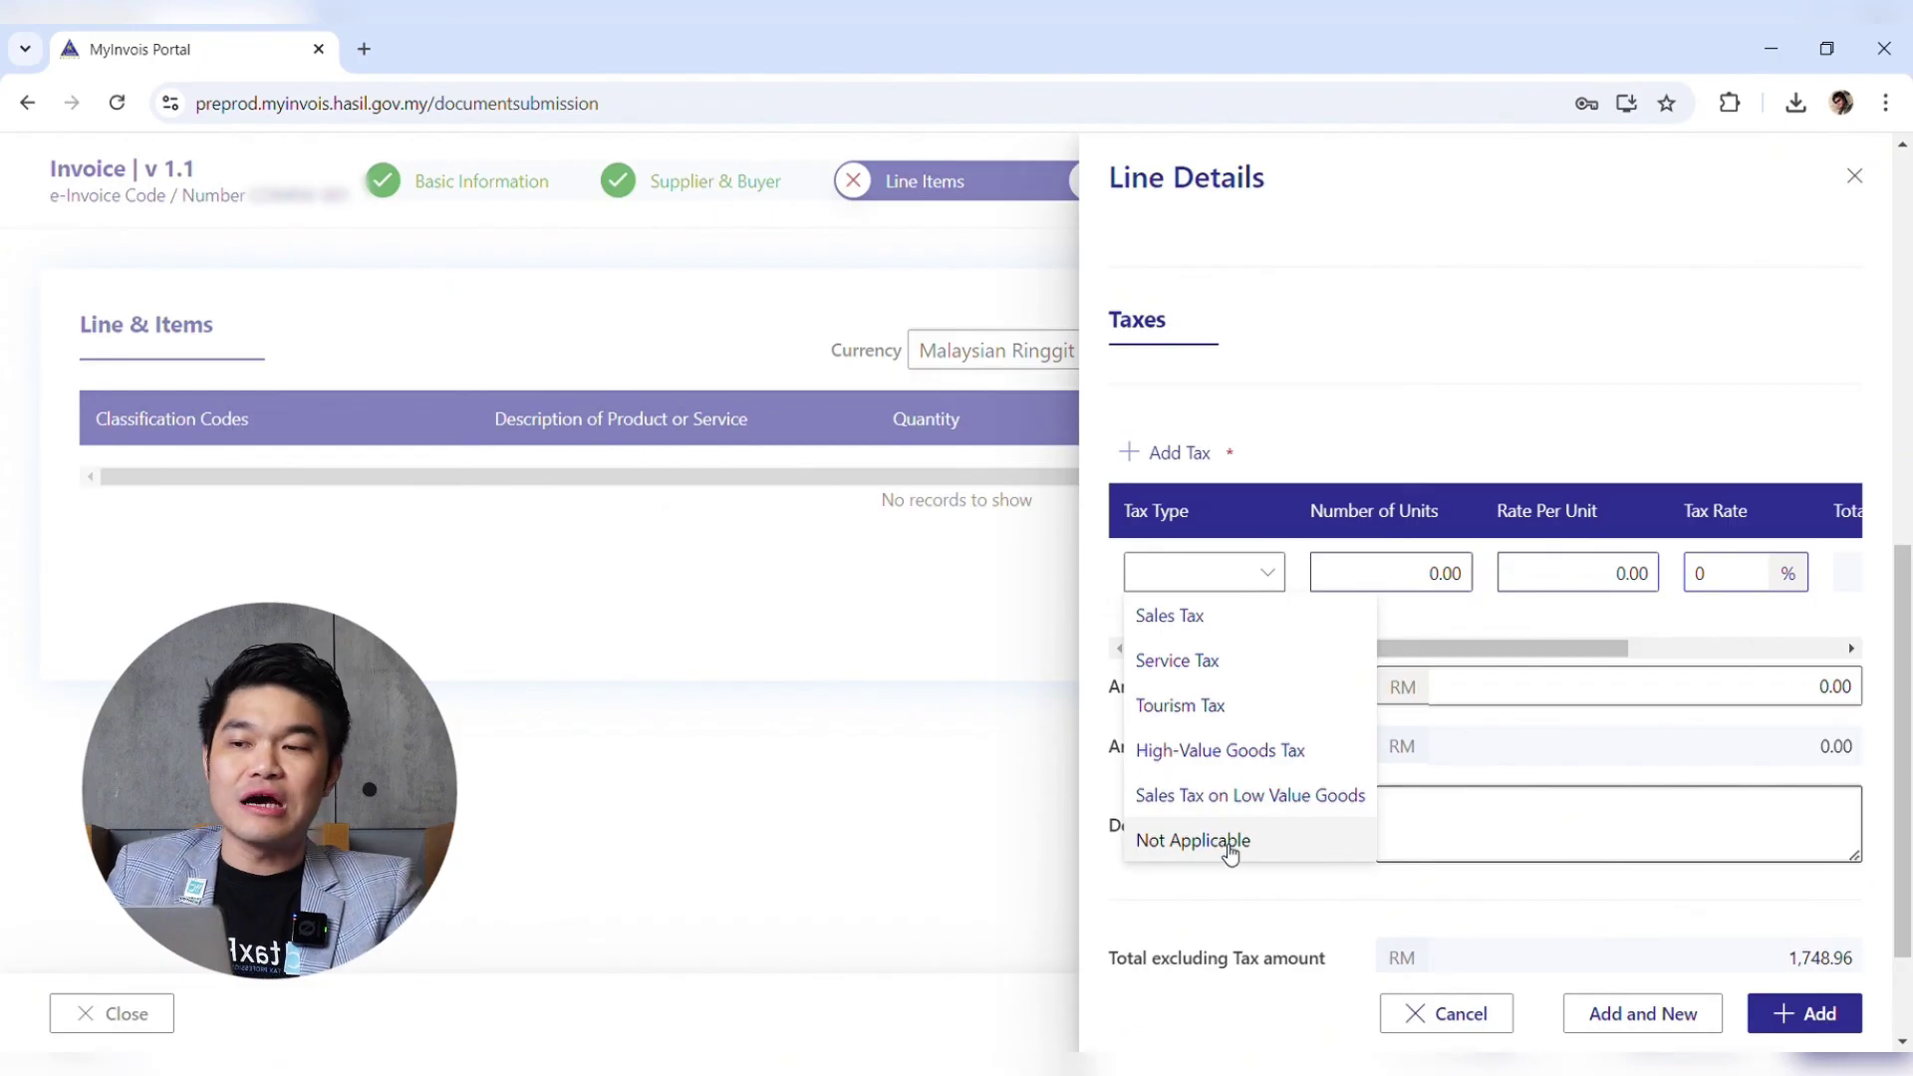
{"action": "left_click", "coordinate": [1227, 662]}
{"action": "left_click", "coordinate": [1739, 582]}
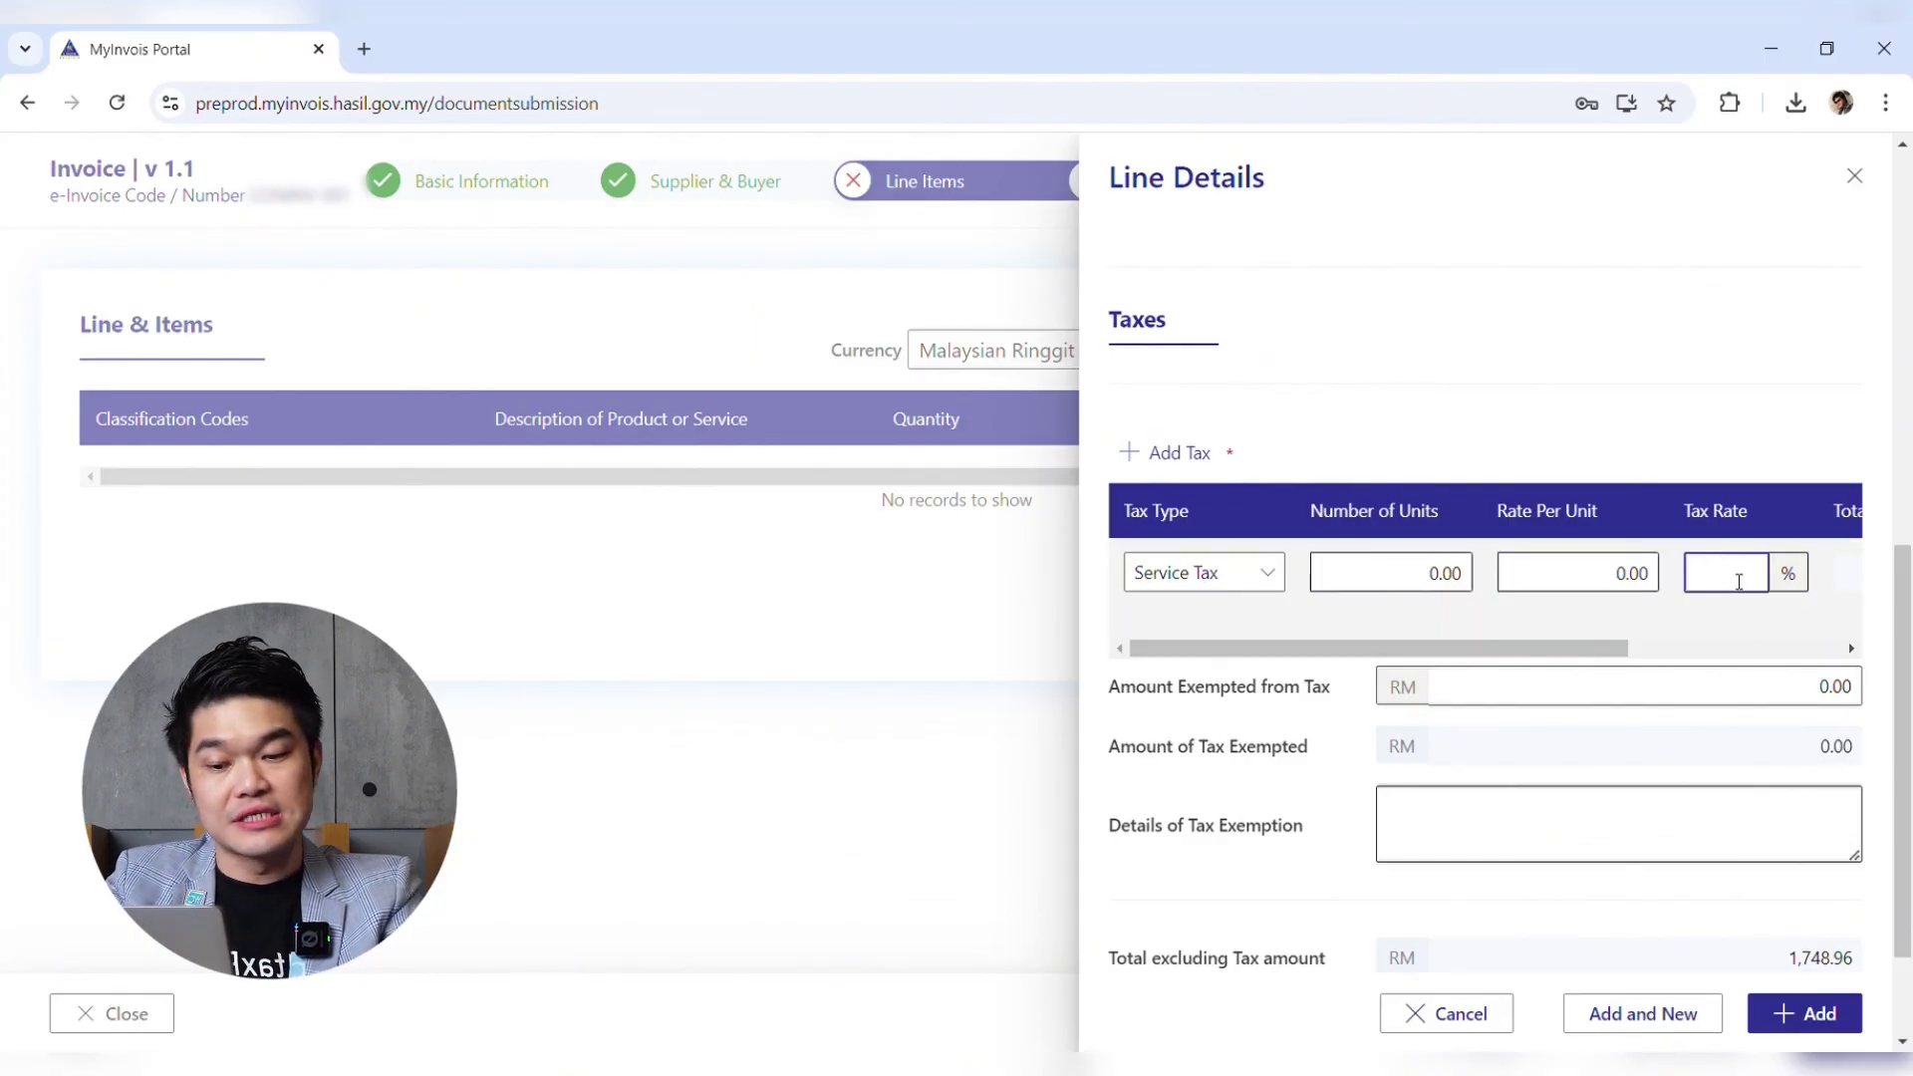
{"action": "type", "text": "8"}
{"action": "left_click_drag", "start_coordinate": [1635, 648], "coordinate": [1836, 643]}
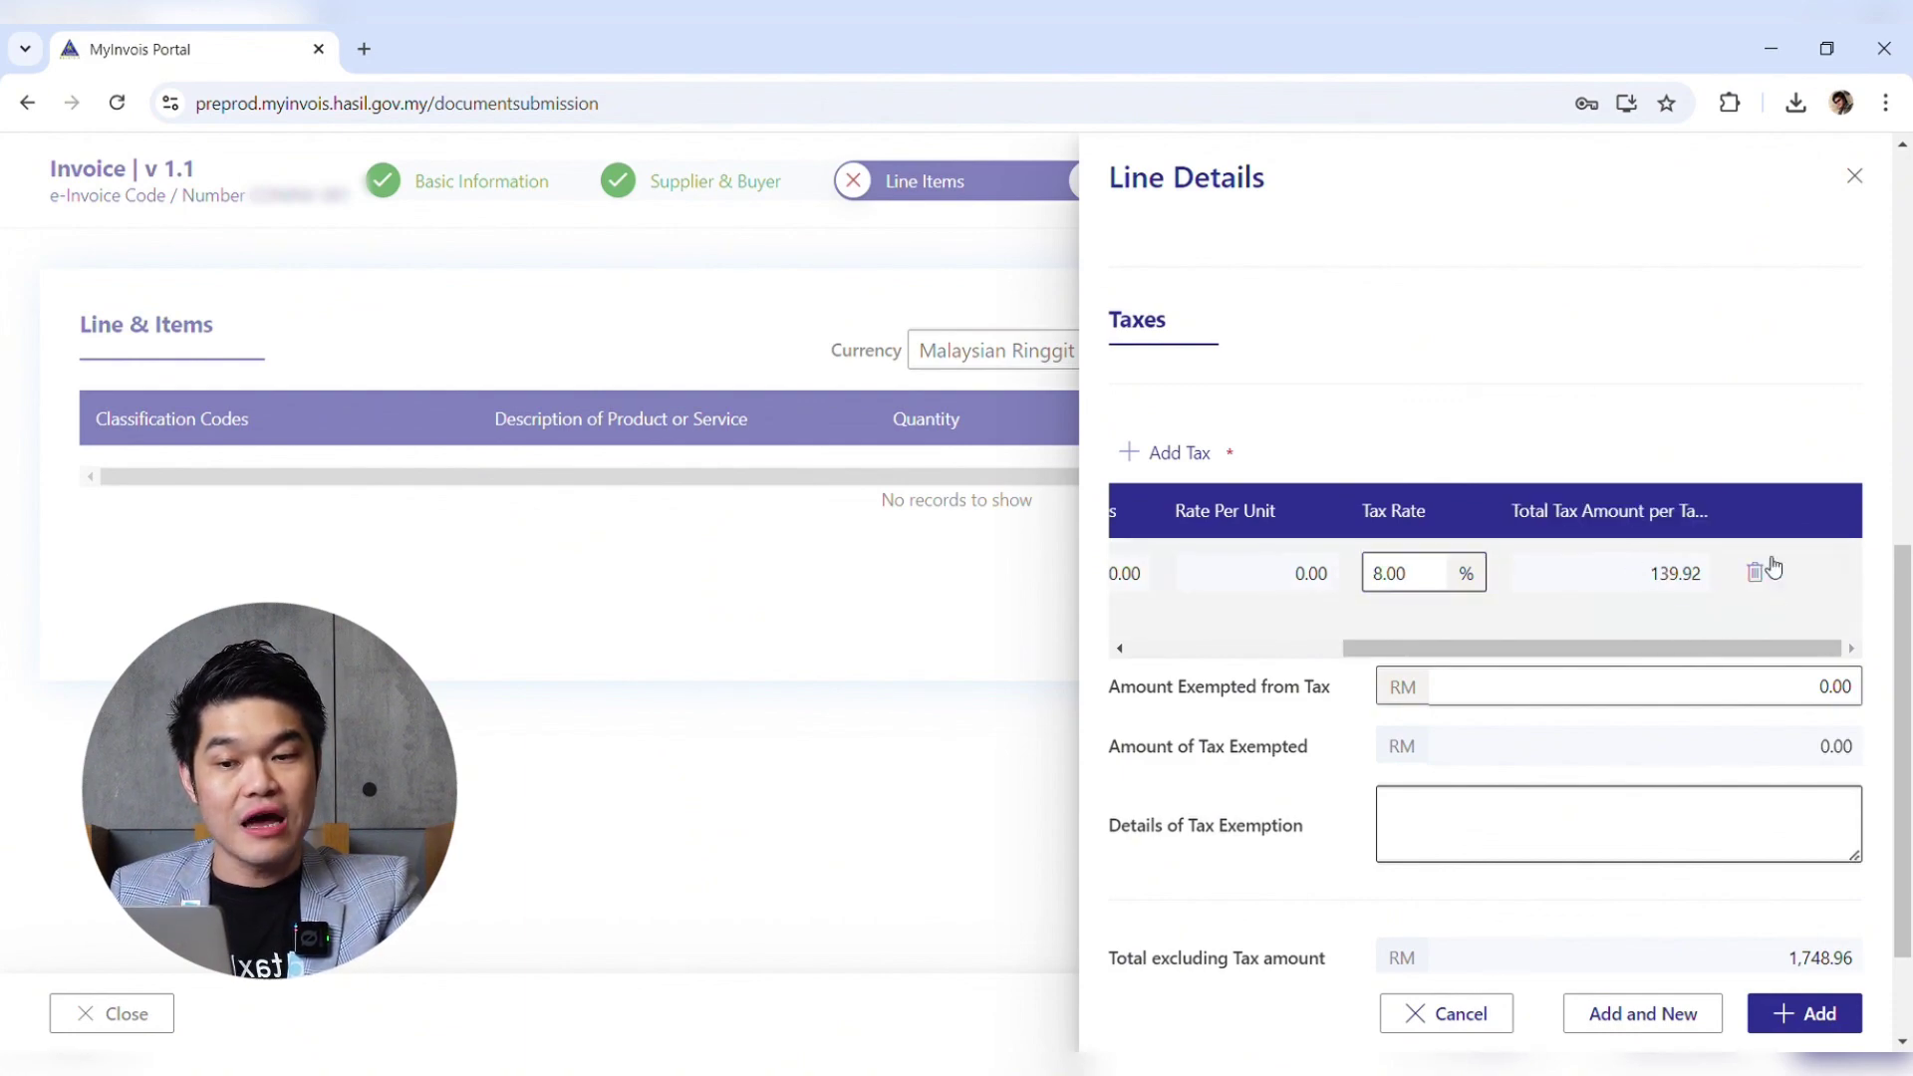
{"action": "scroll", "coordinate": [1674, 633], "scroll_direction": "down", "scroll_amount": 2}
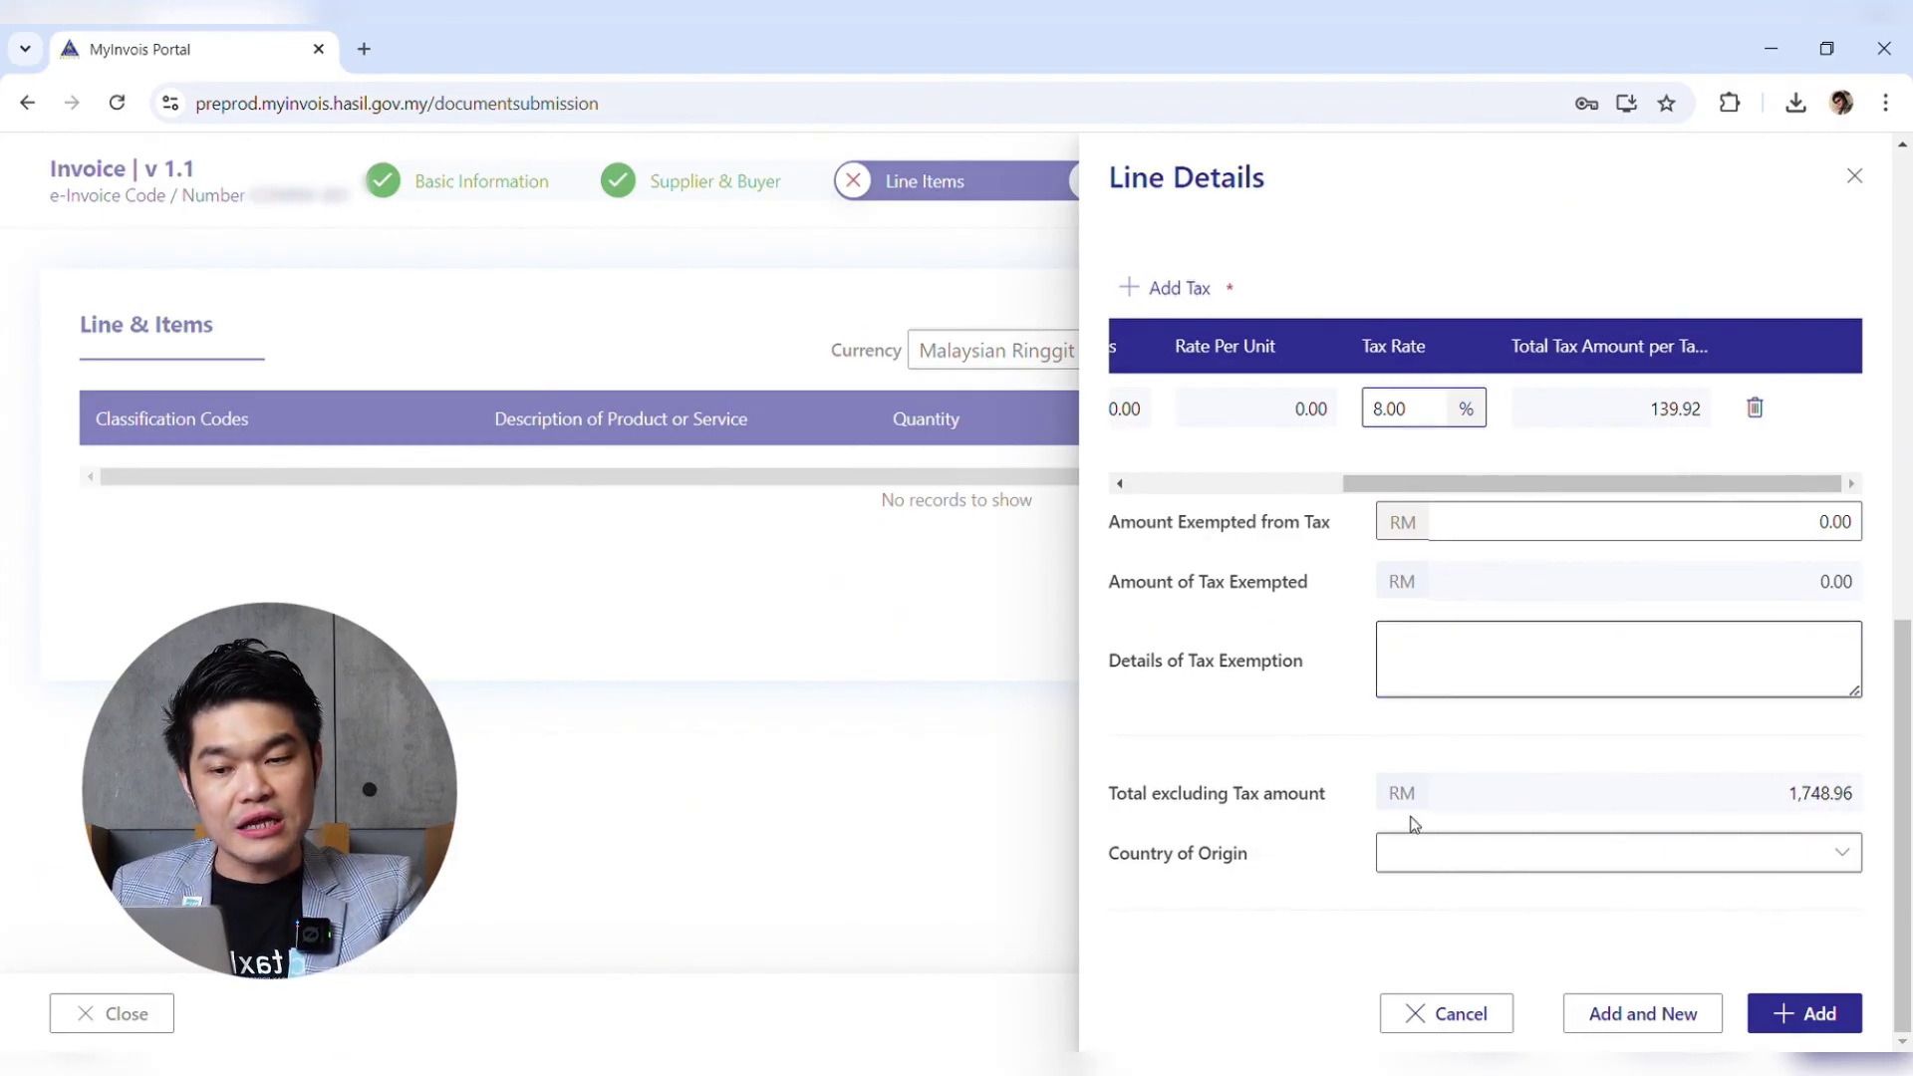
{"action": "left_click", "coordinate": [1829, 1015]}
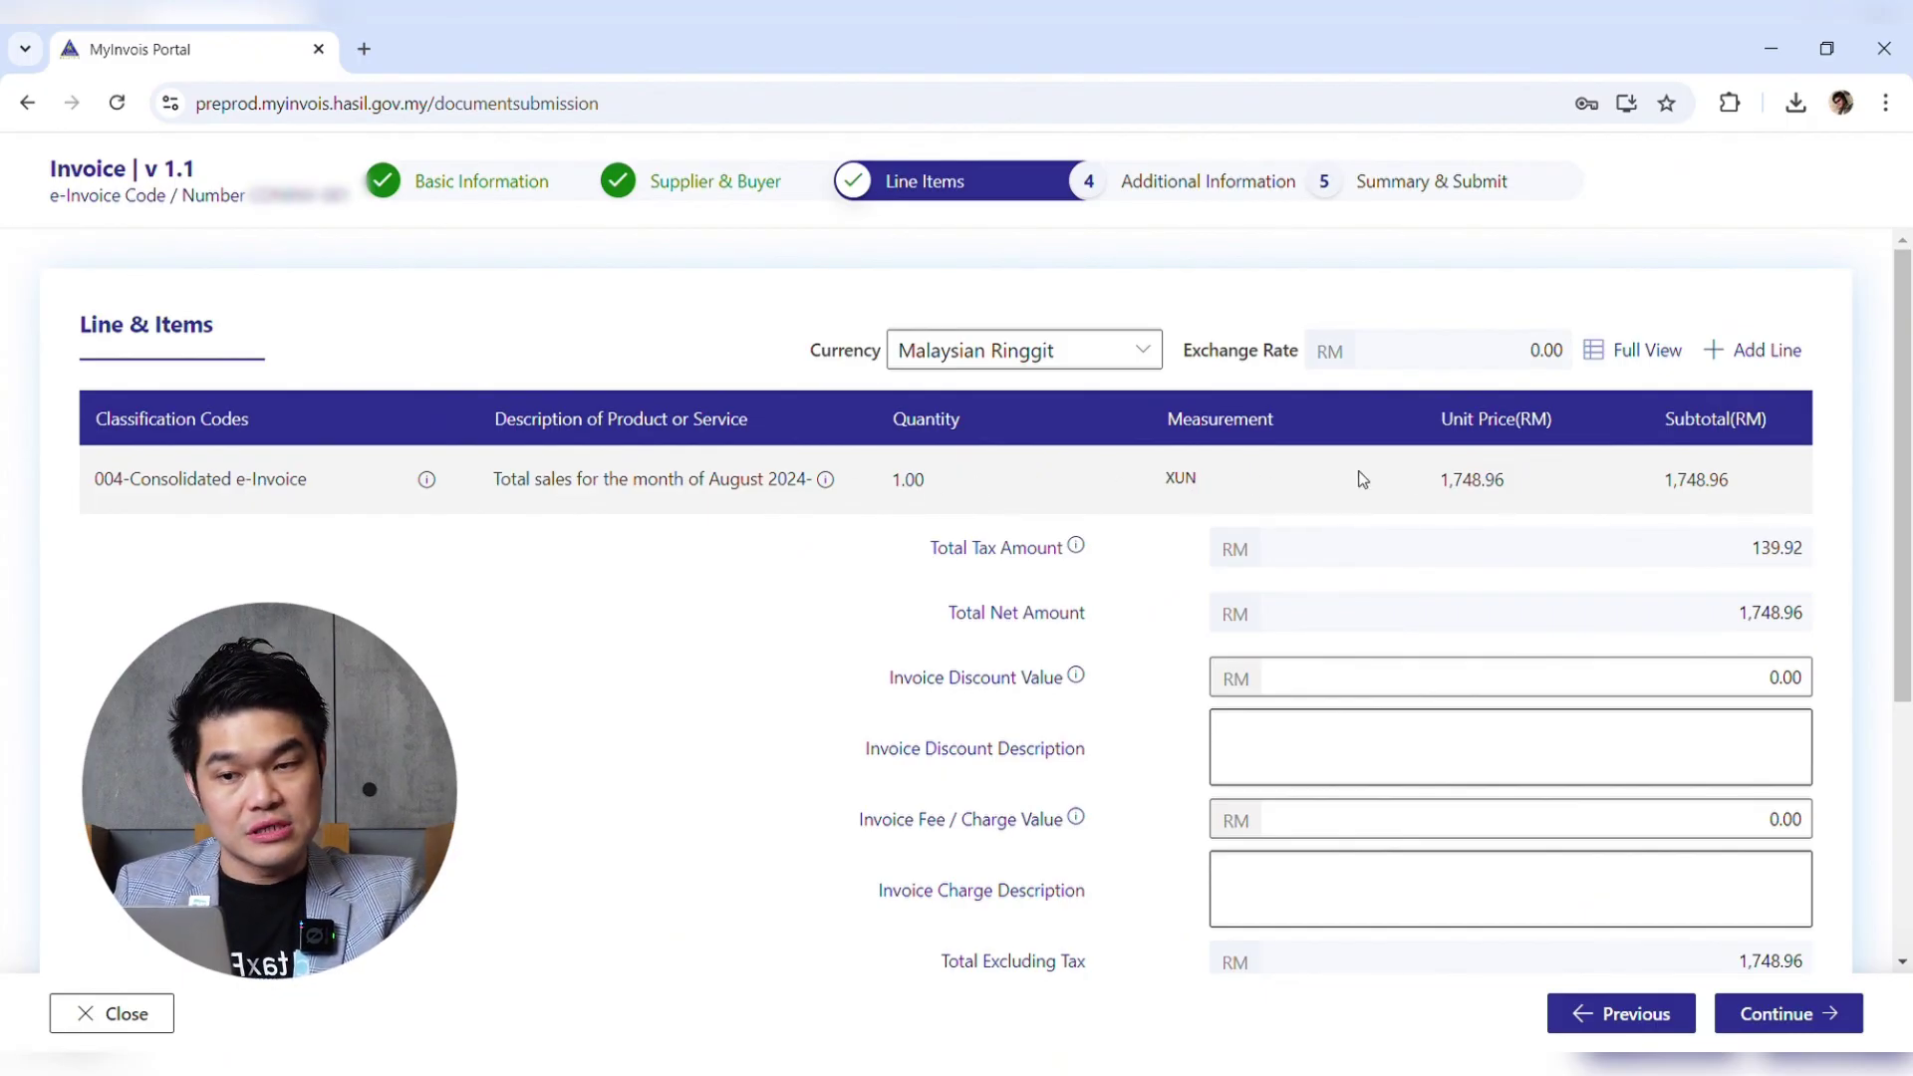
- Check the totals show RM 1,888.88 payable and continue to Additional Information
{"action": "scroll", "coordinate": [1714, 499], "scroll_direction": "down", "scroll_amount": 4}
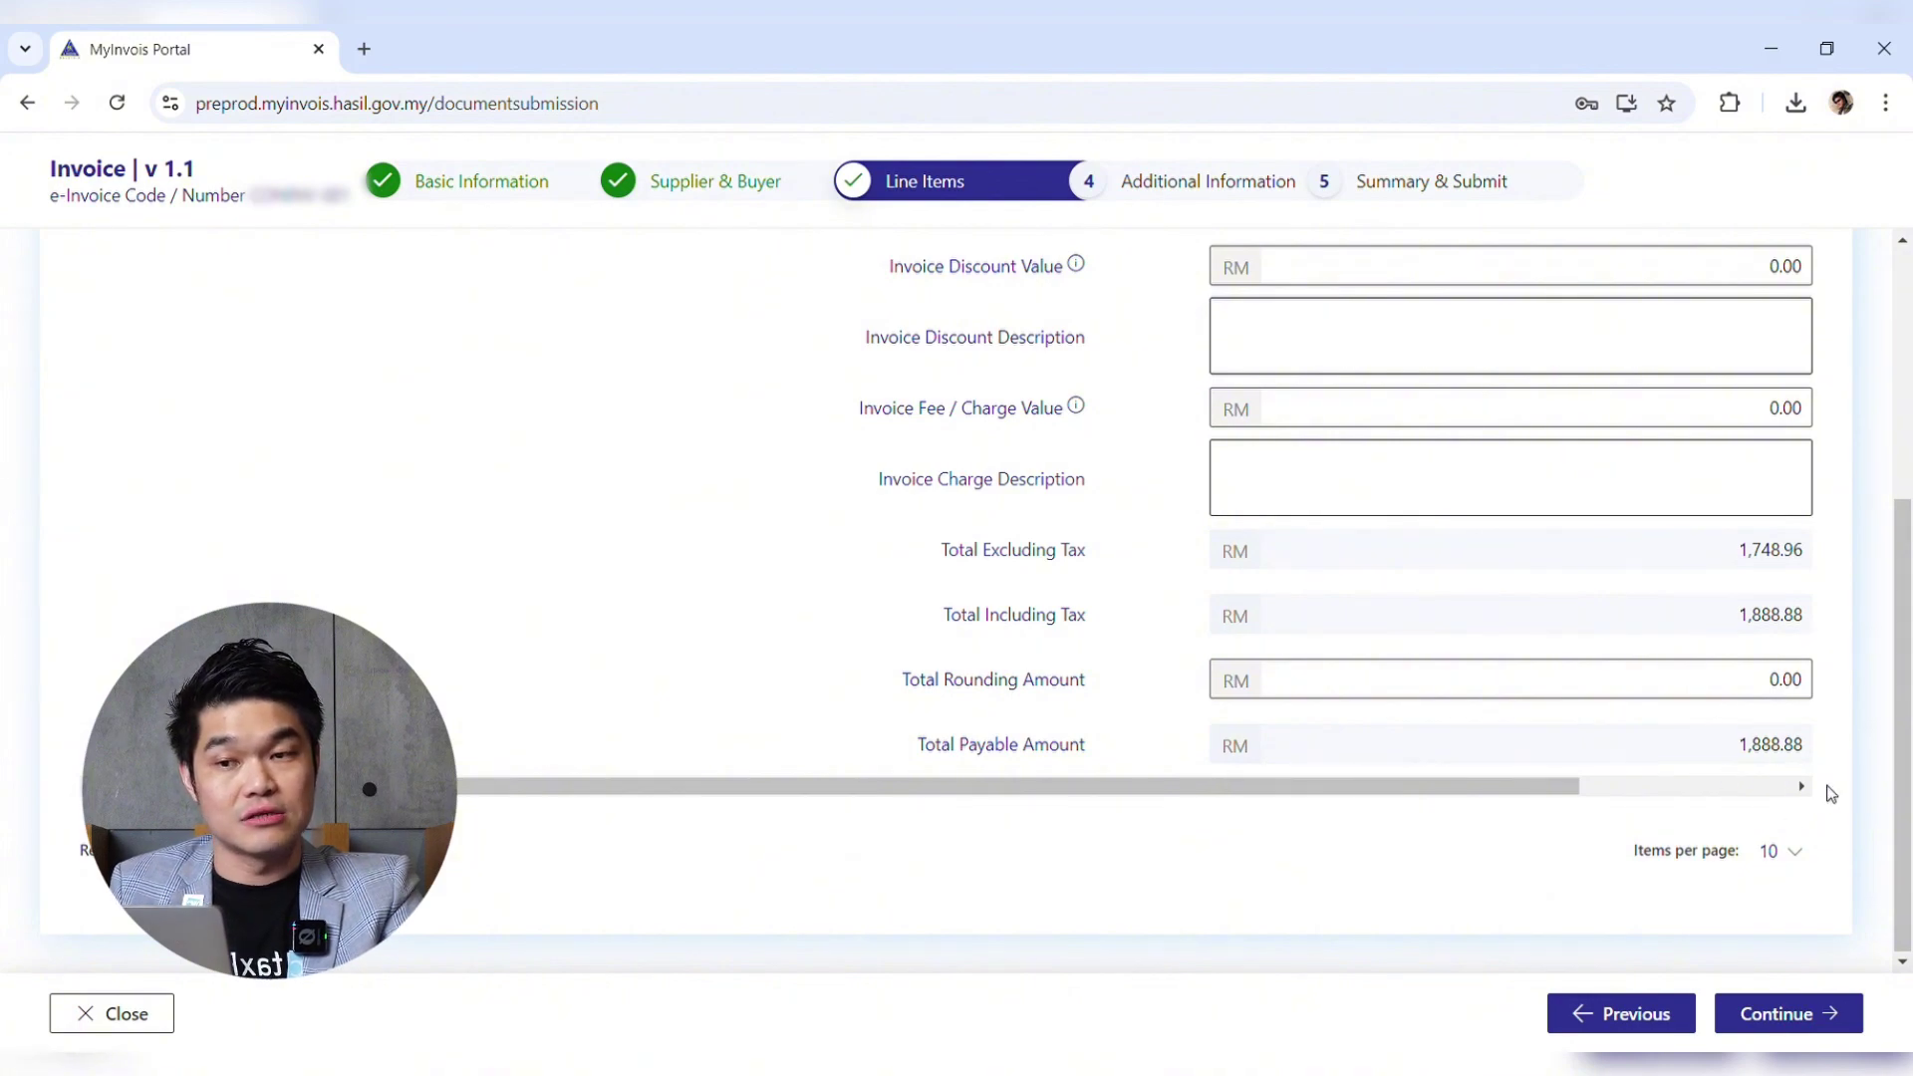
{"action": "left_click", "coordinate": [1788, 1013]}
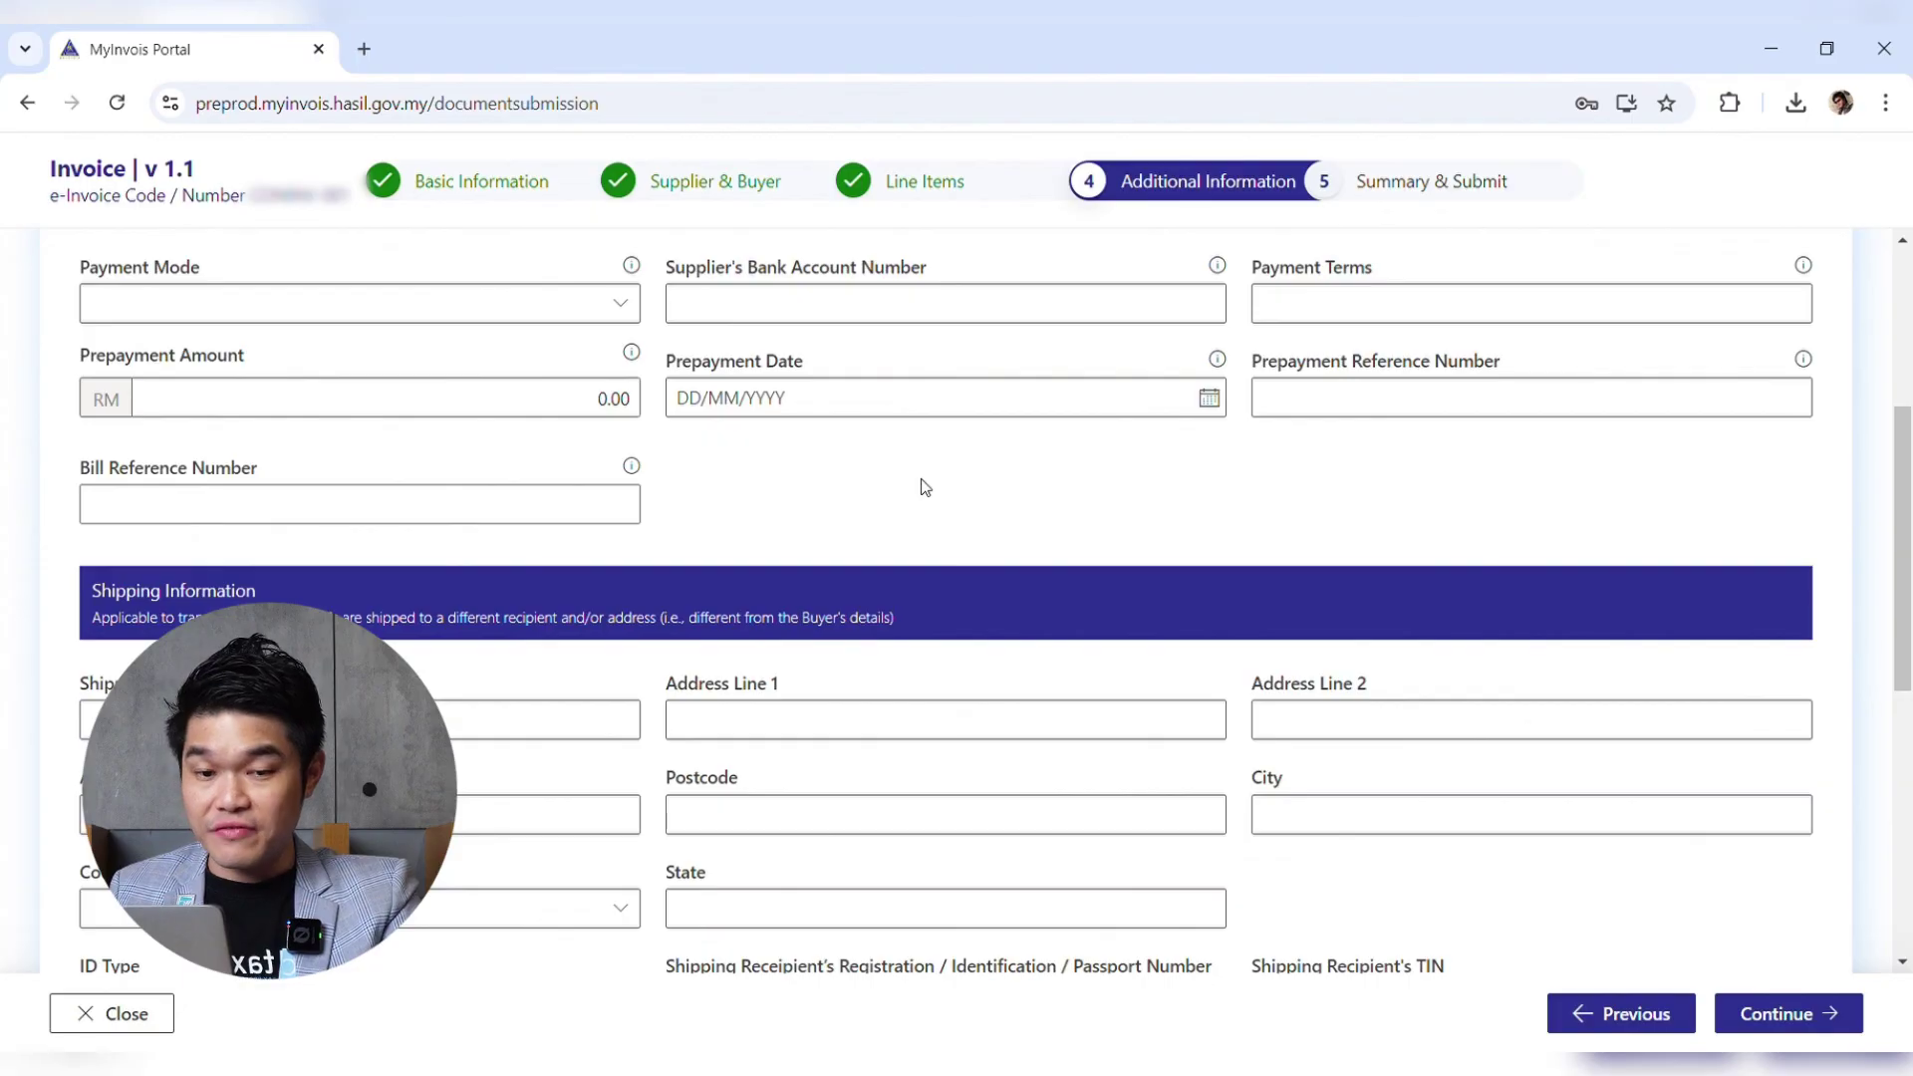
{"action": "scroll", "coordinate": [842, 474], "scroll_direction": "up", "scroll_amount": 4}
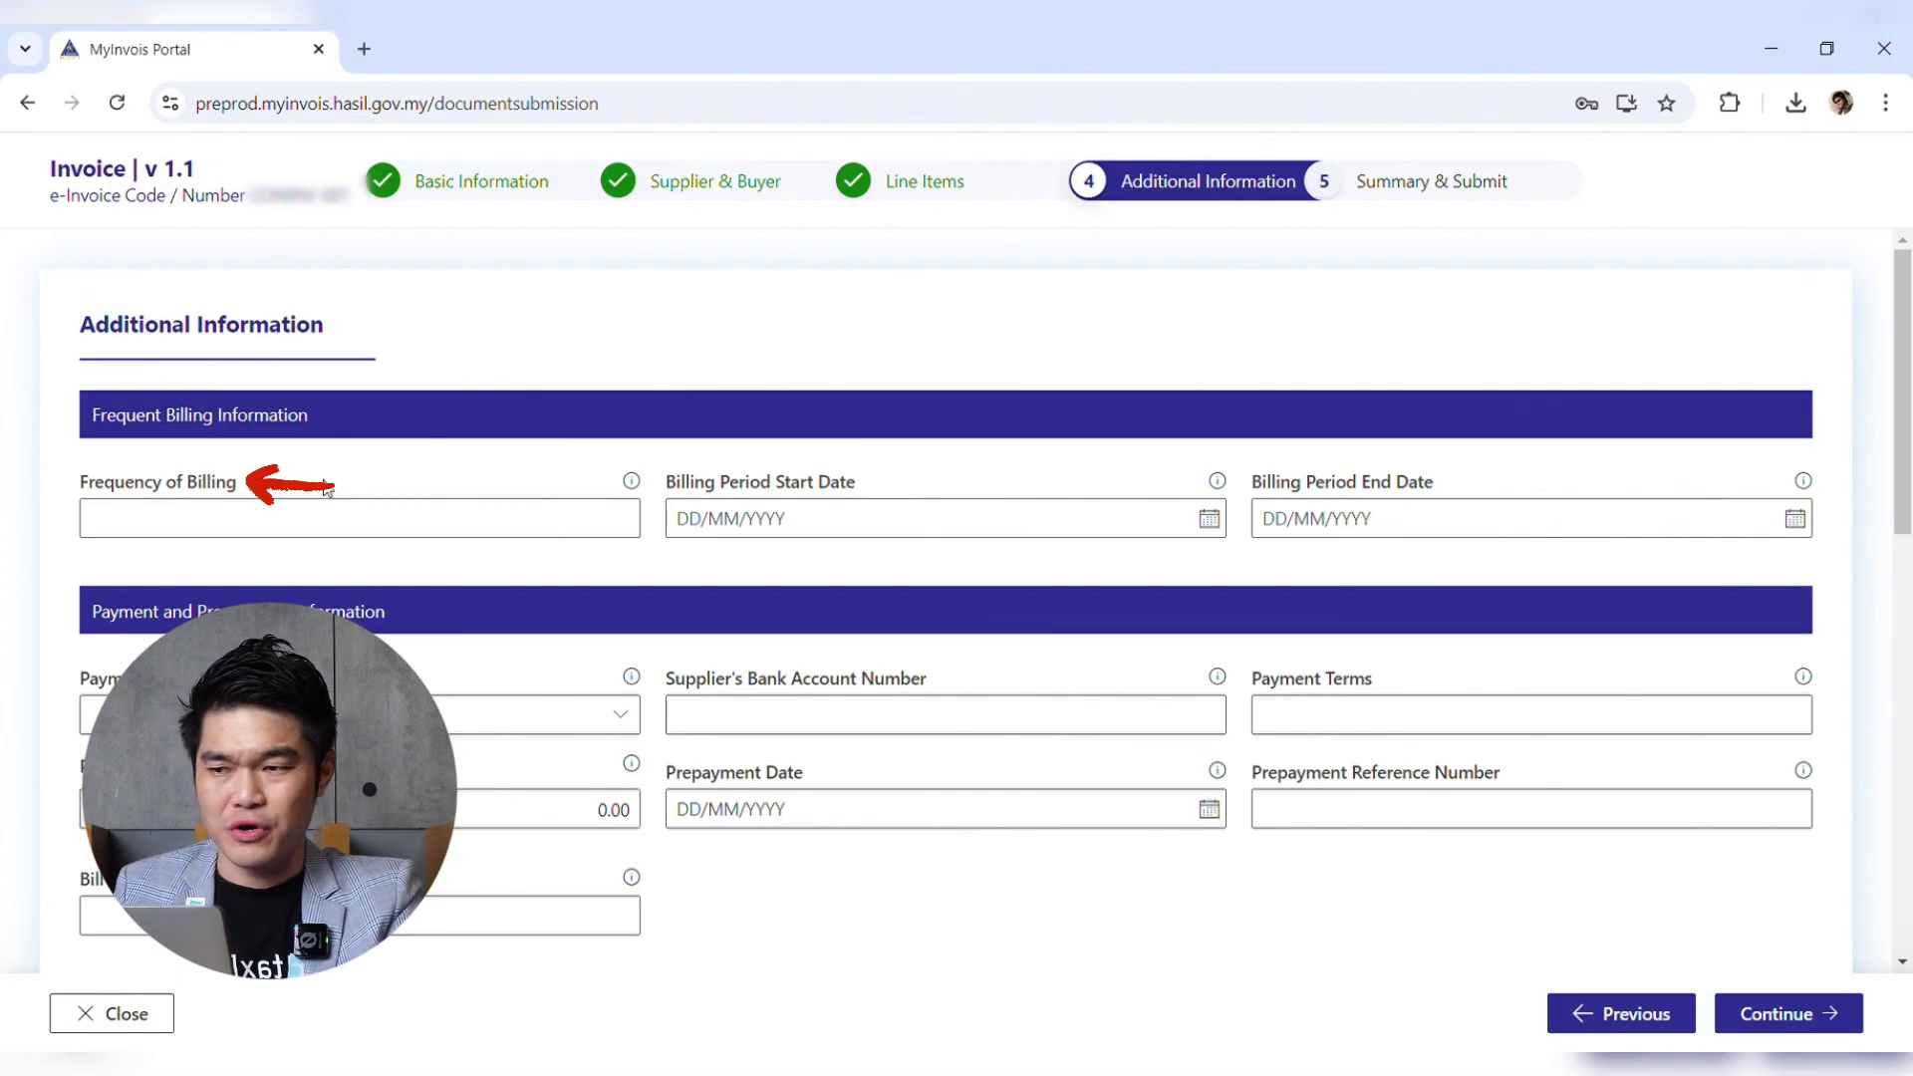
{"action": "scroll", "coordinate": [426, 492], "scroll_direction": "down", "scroll_amount": 1}
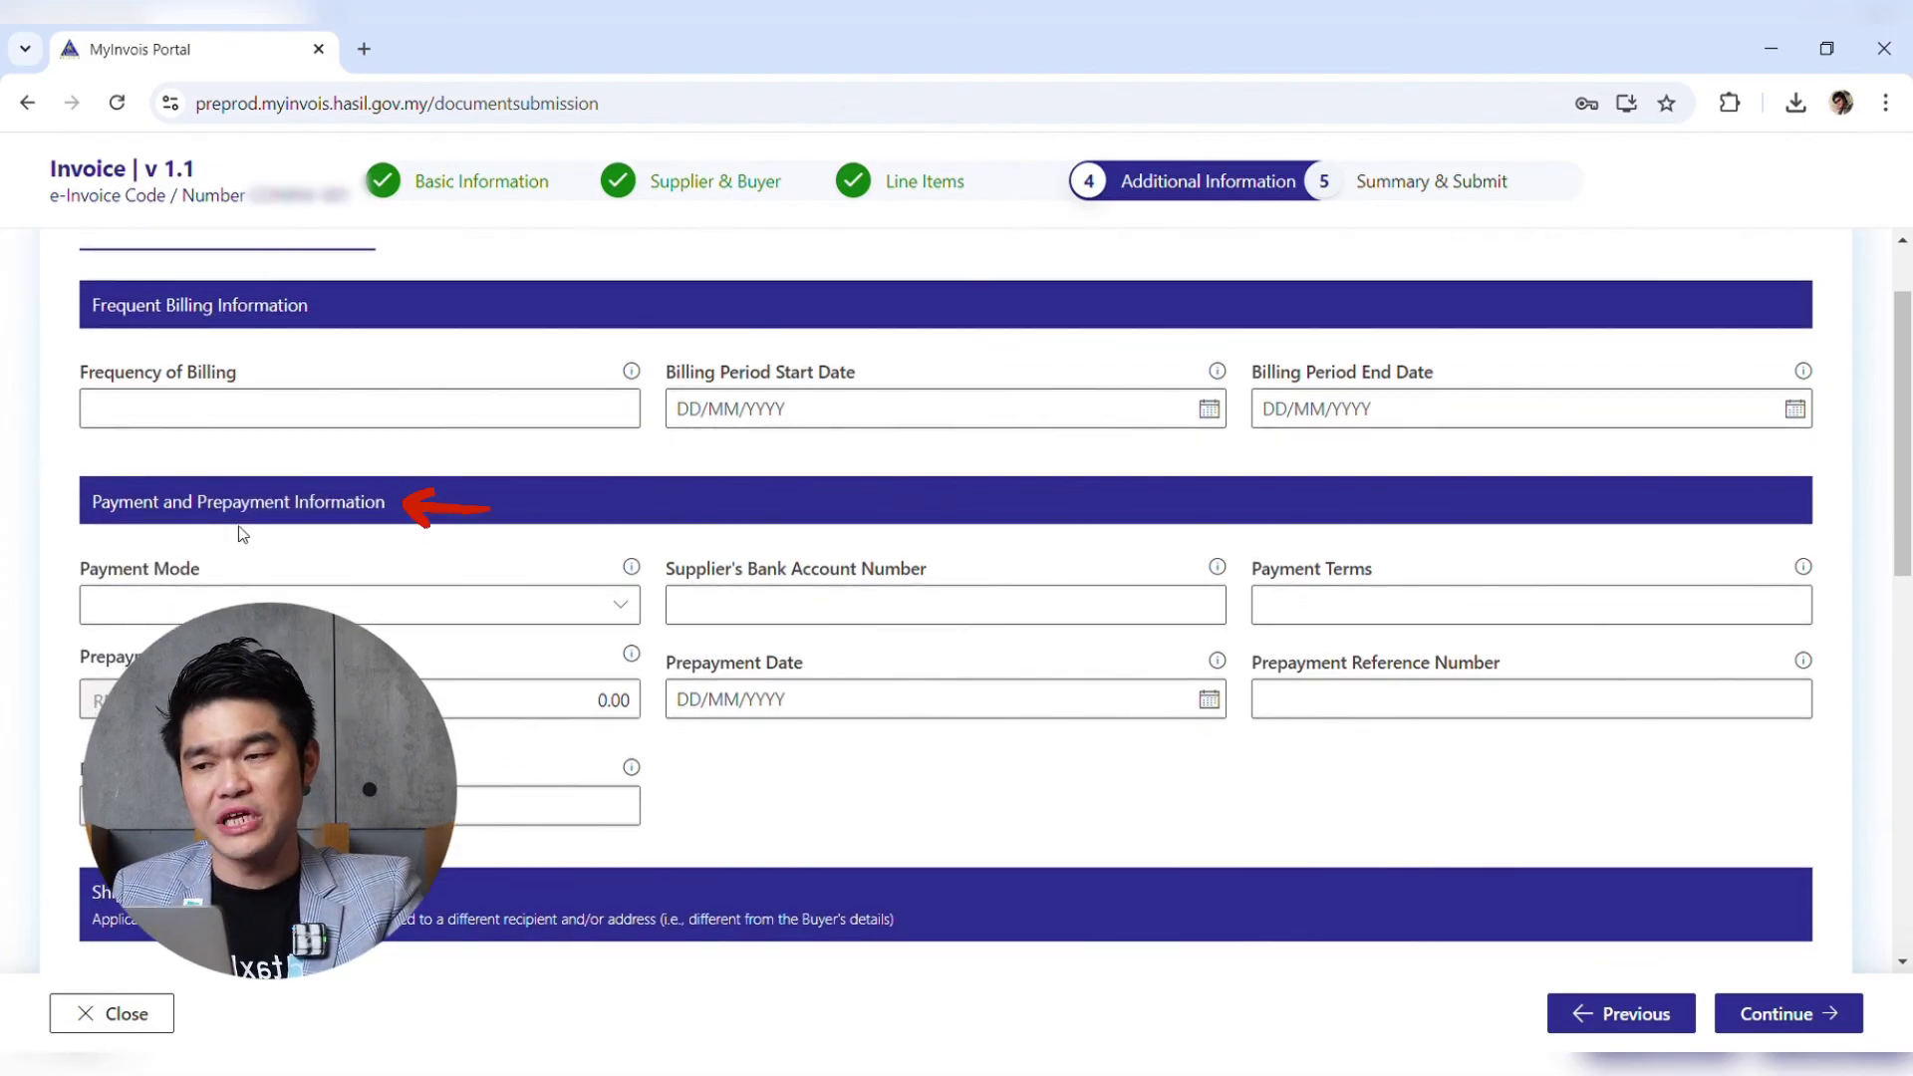
{"action": "scroll", "coordinate": [447, 541], "scroll_direction": "down", "scroll_amount": 1}
{"action": "scroll", "coordinate": [447, 543], "scroll_direction": "down", "scroll_amount": 2}
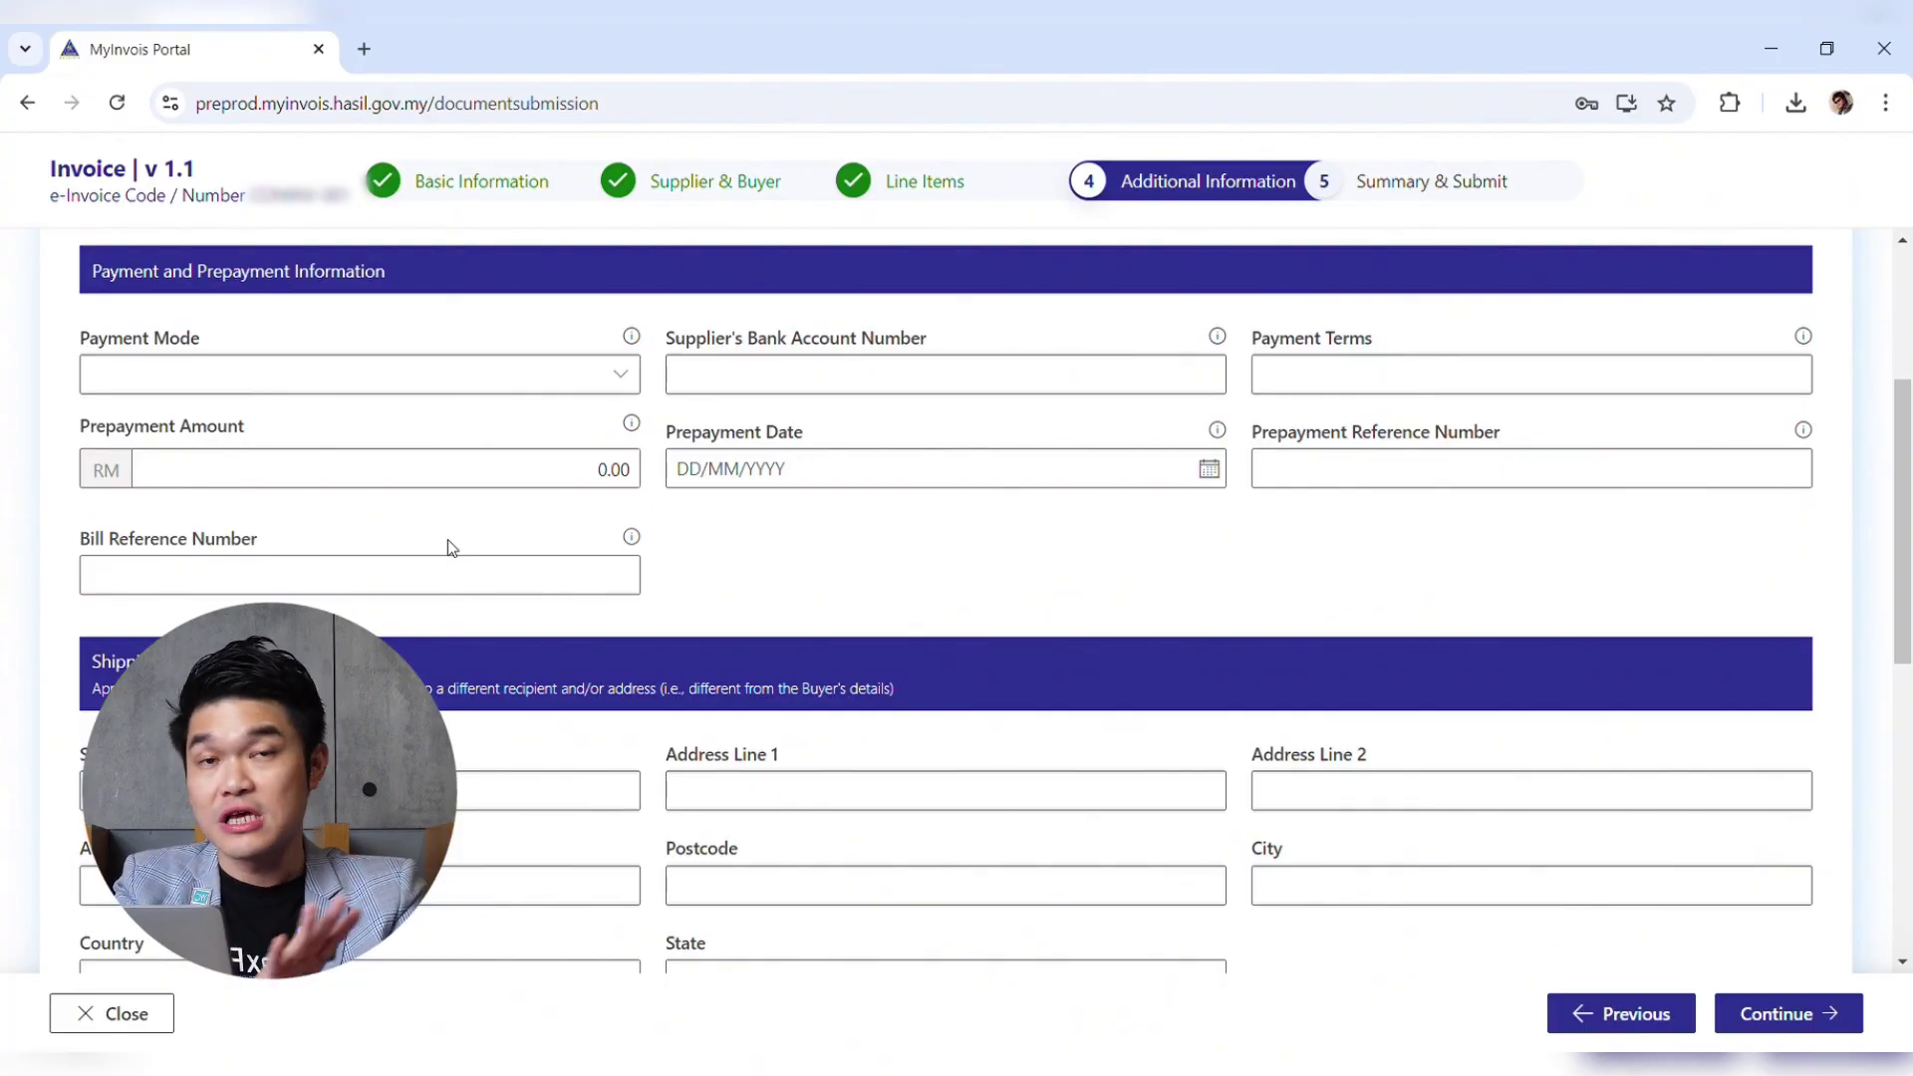
{"action": "scroll", "coordinate": [447, 541], "scroll_direction": "down", "scroll_amount": 1}
{"action": "scroll", "coordinate": [335, 566], "scroll_direction": "down", "scroll_amount": 2}
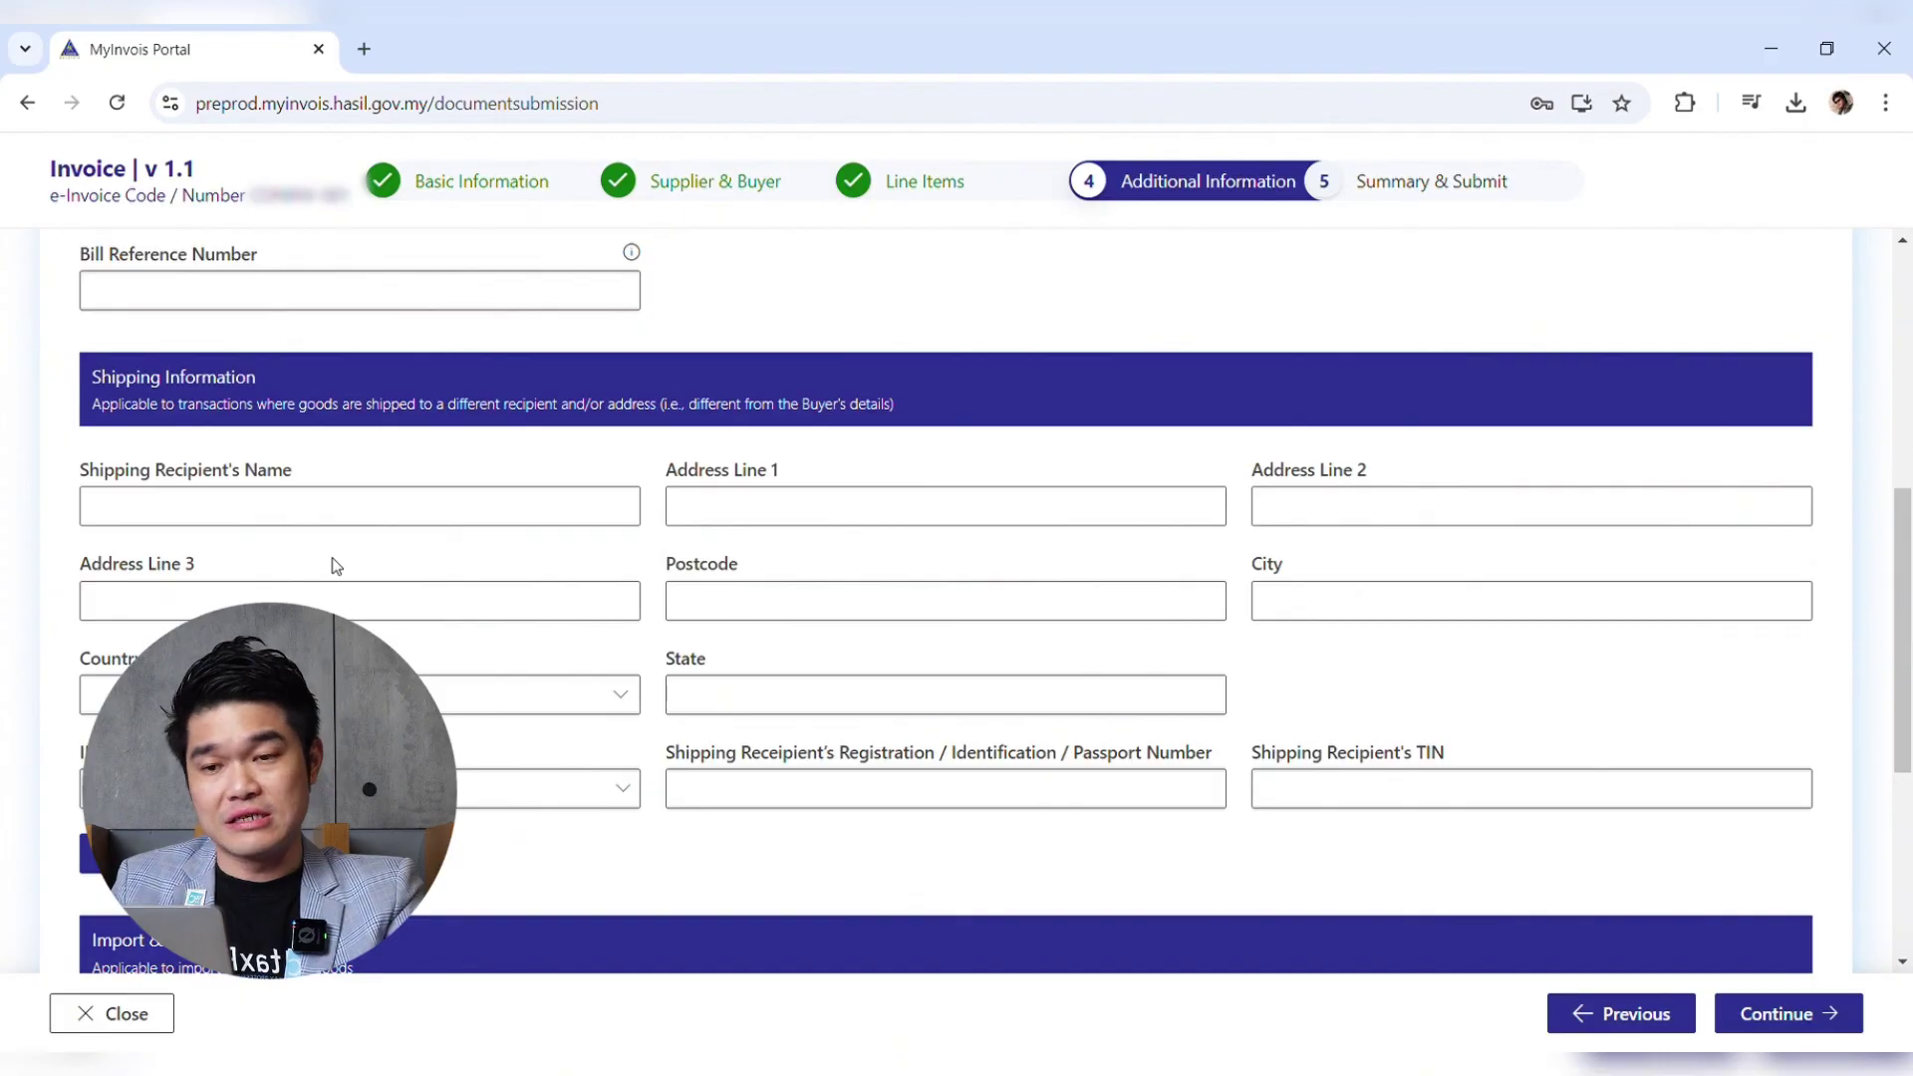
{"action": "scroll", "coordinate": [335, 566], "scroll_direction": "down", "scroll_amount": 5}
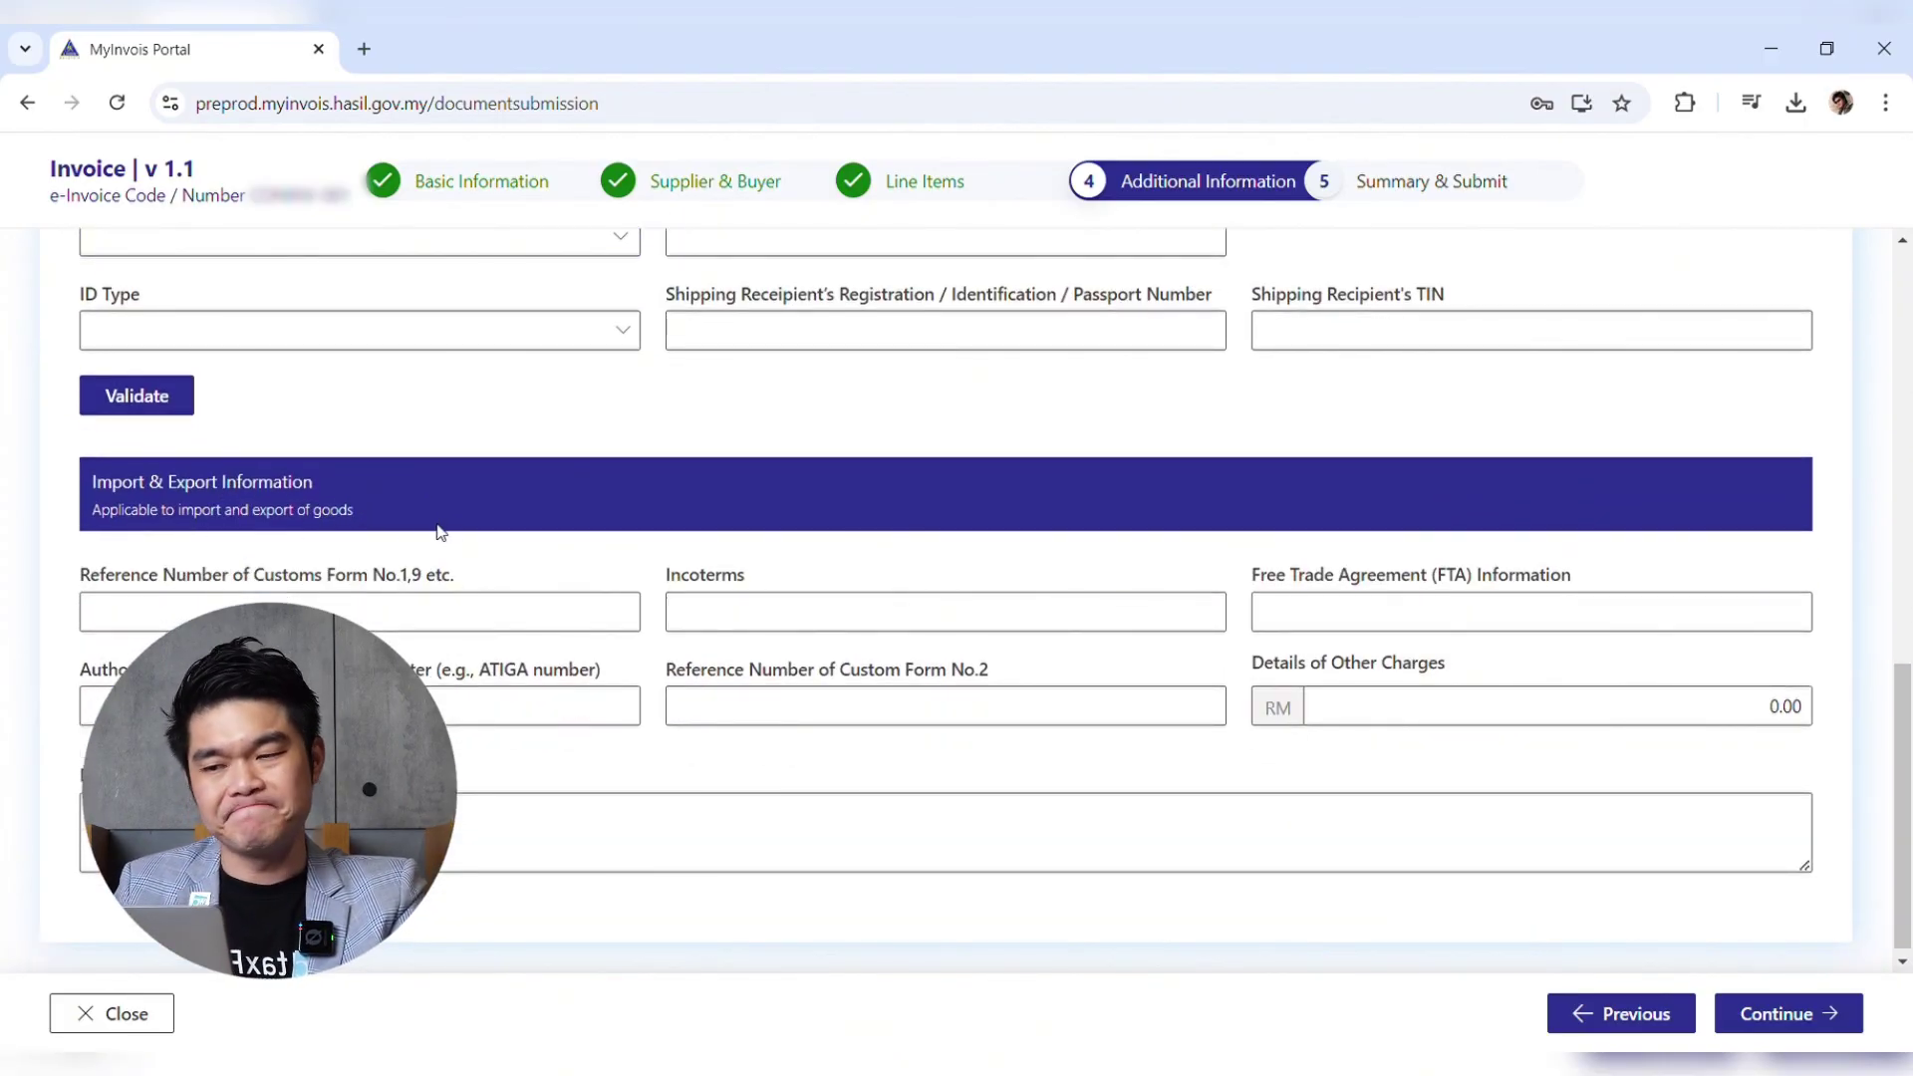
{"action": "scroll", "coordinate": [439, 531], "scroll_direction": "down", "scroll_amount": 1}
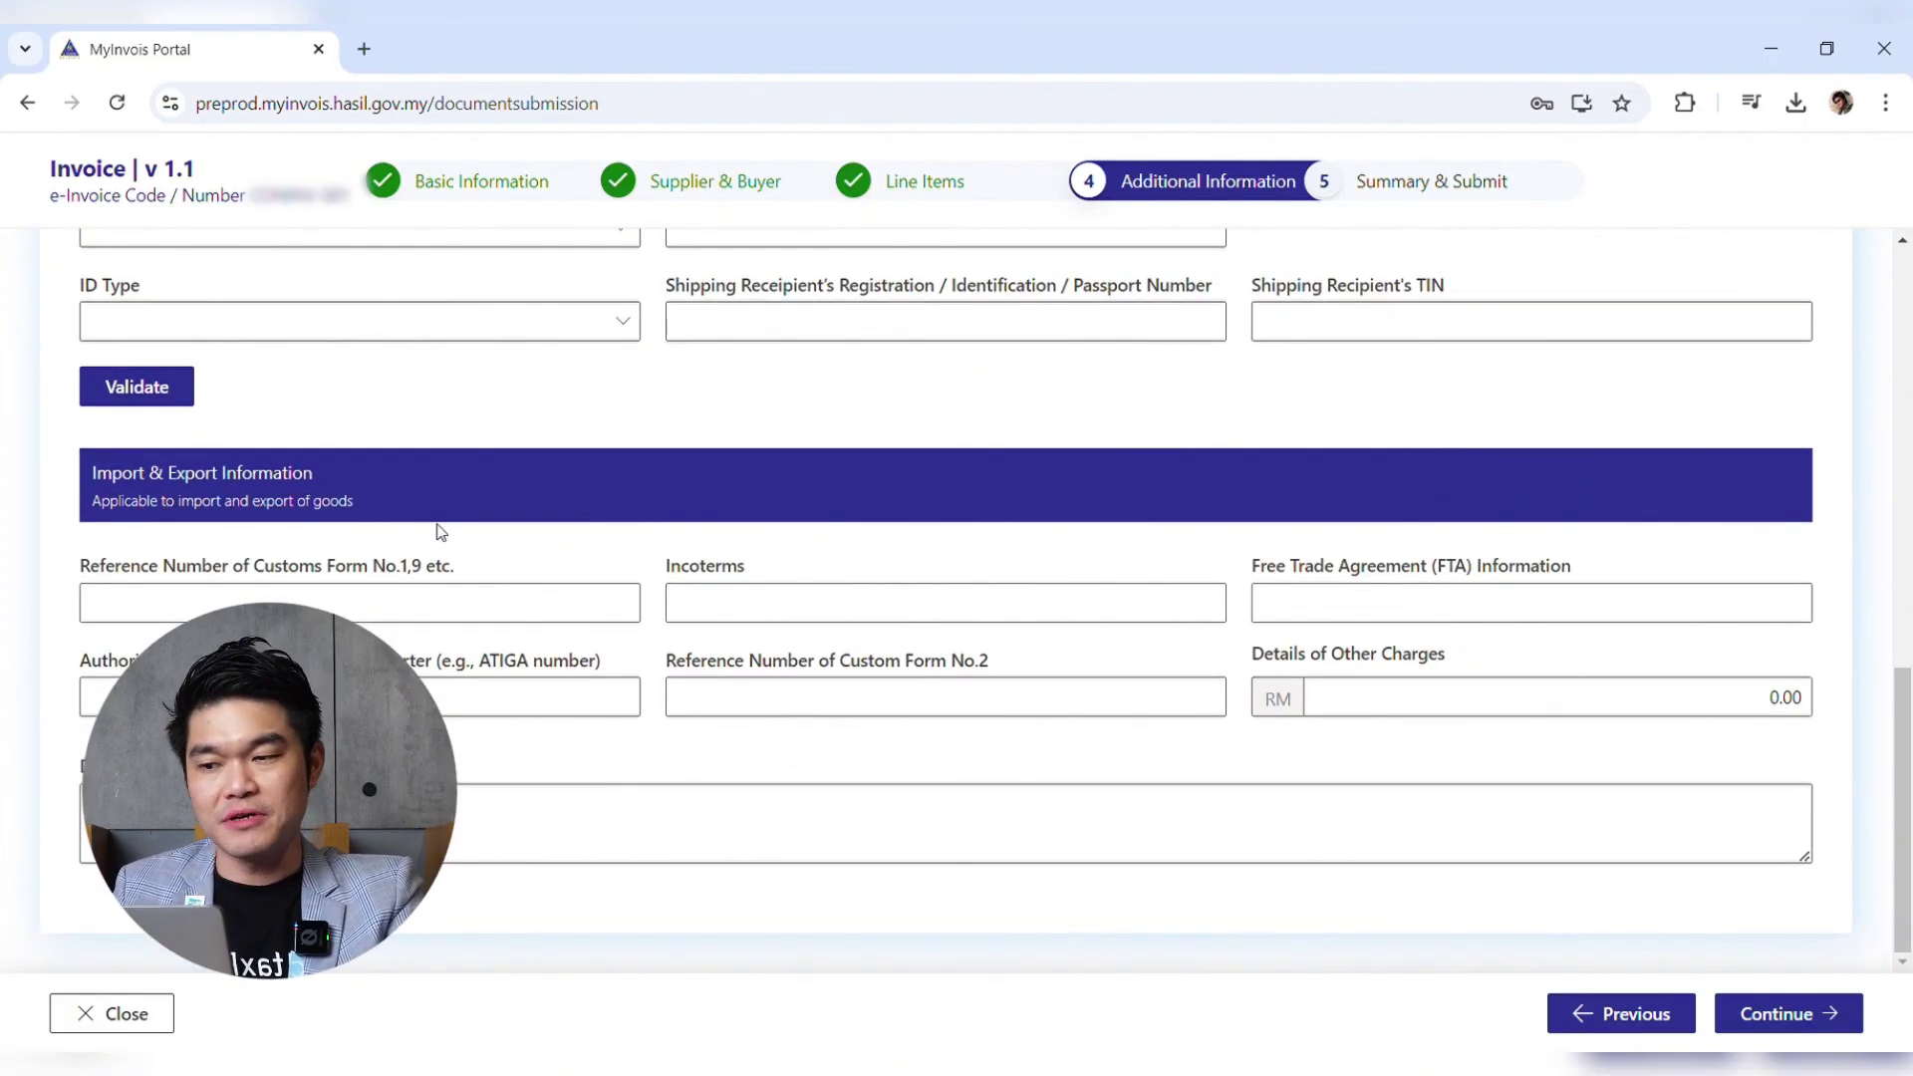
- Continue to Summary & Submit and review the CONINV-001 buyer, line items and totals
{"action": "left_click", "coordinate": [1768, 1013]}
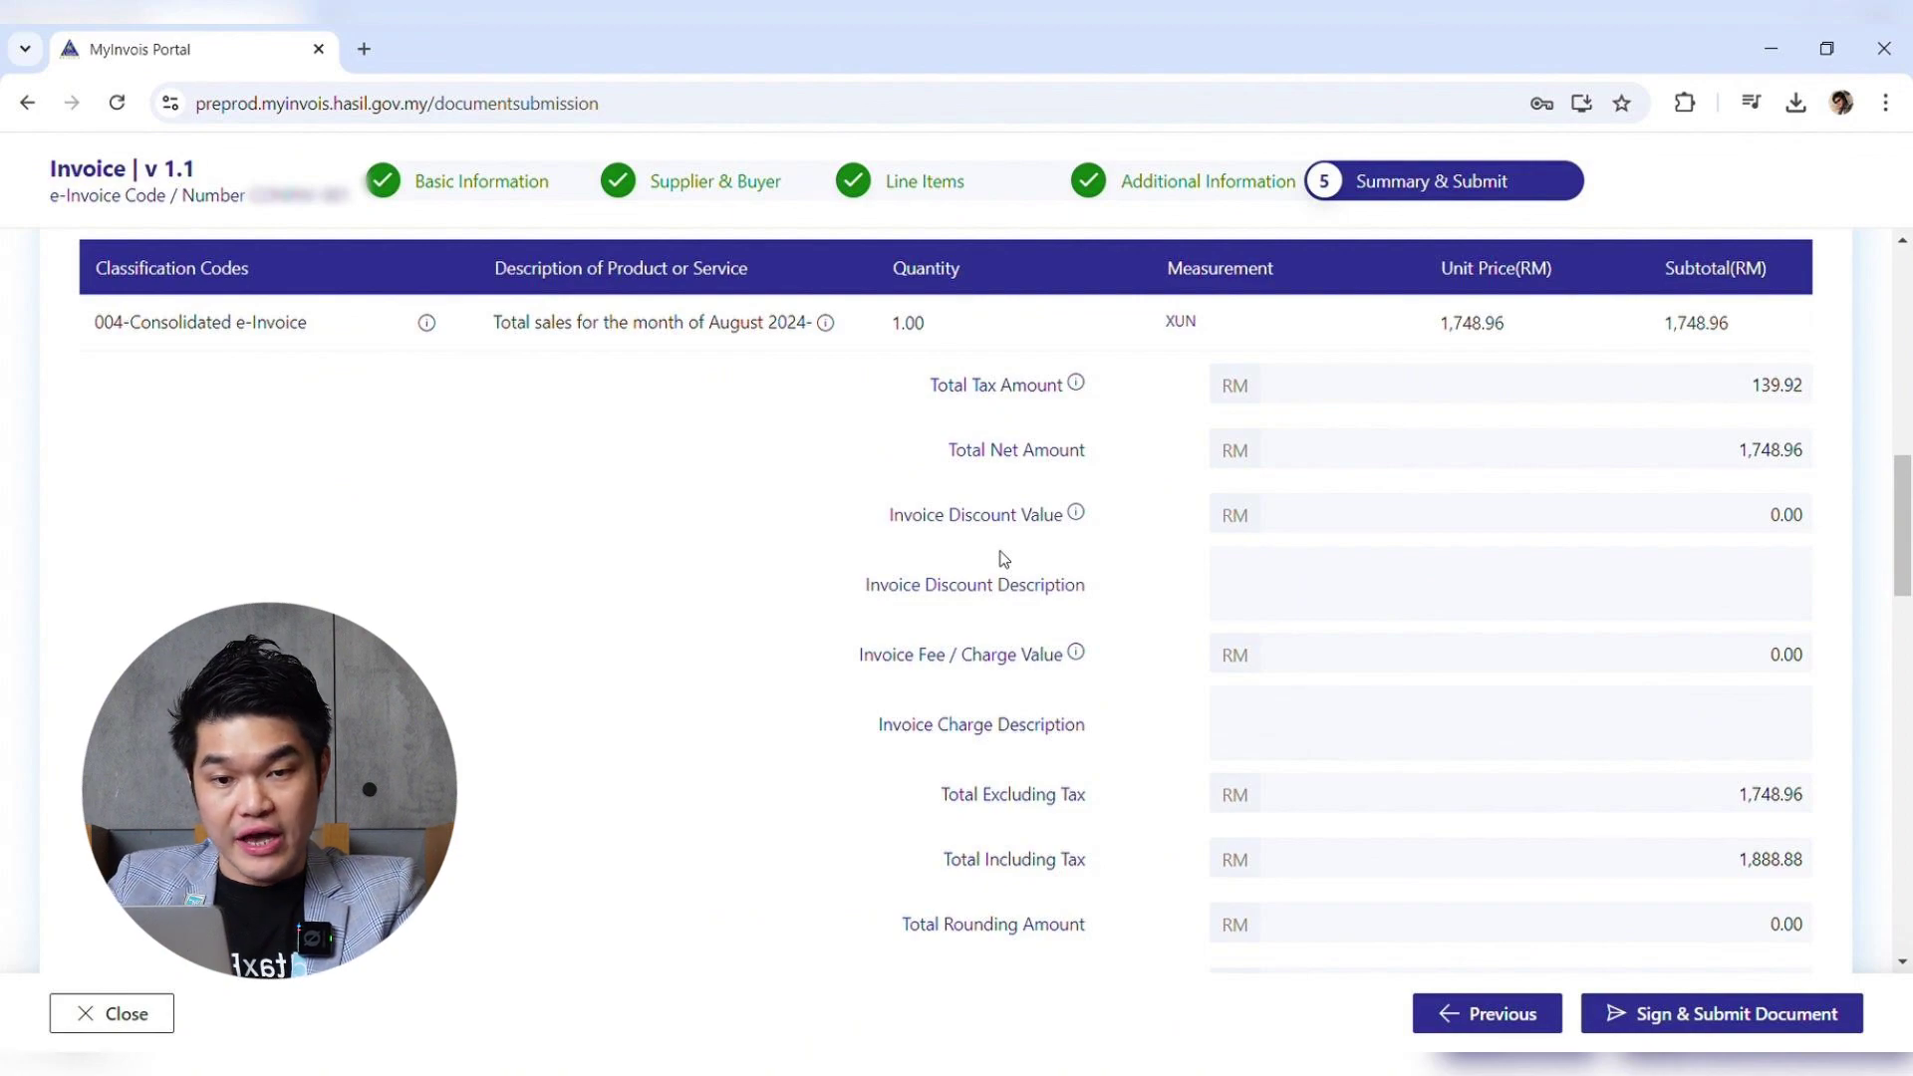
{"action": "scroll", "coordinate": [1004, 558], "scroll_direction": "up", "scroll_amount": 10}
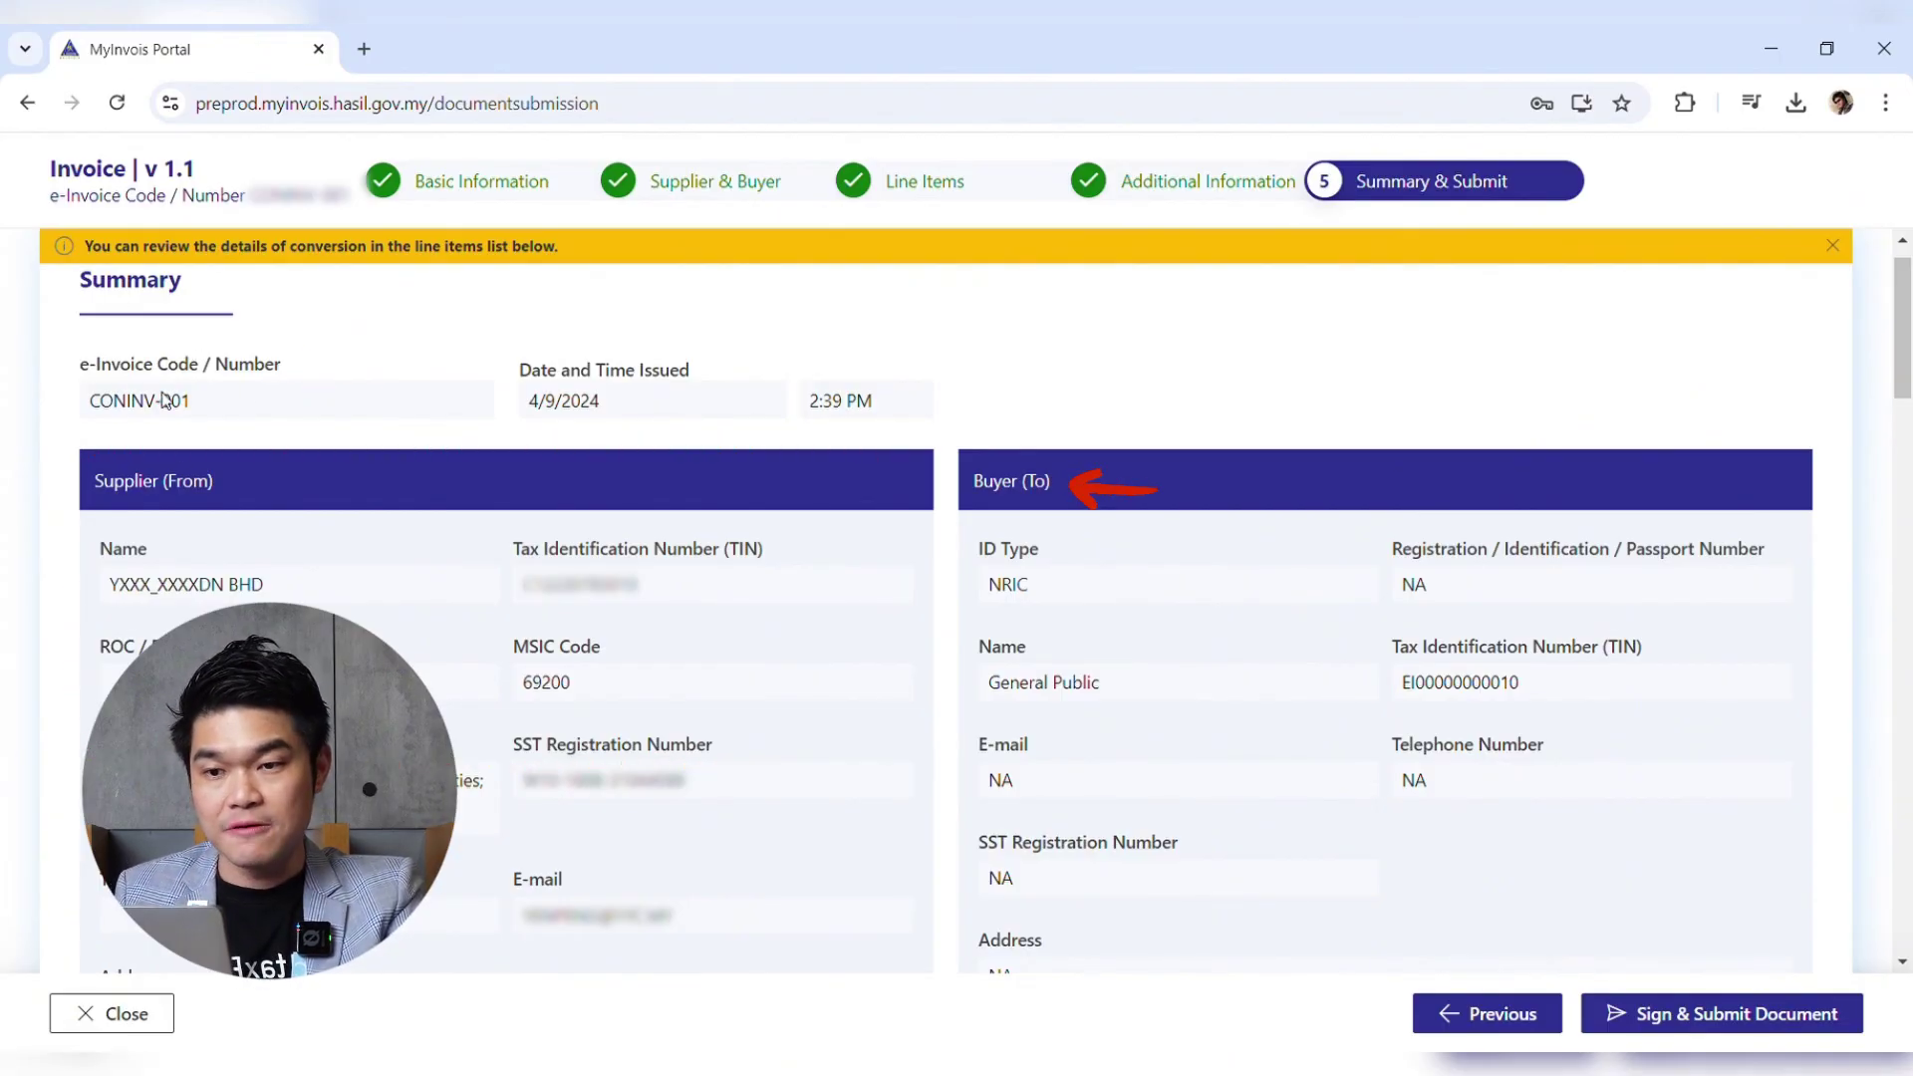
{"action": "scroll", "coordinate": [1181, 549], "scroll_direction": "down", "scroll_amount": 7}
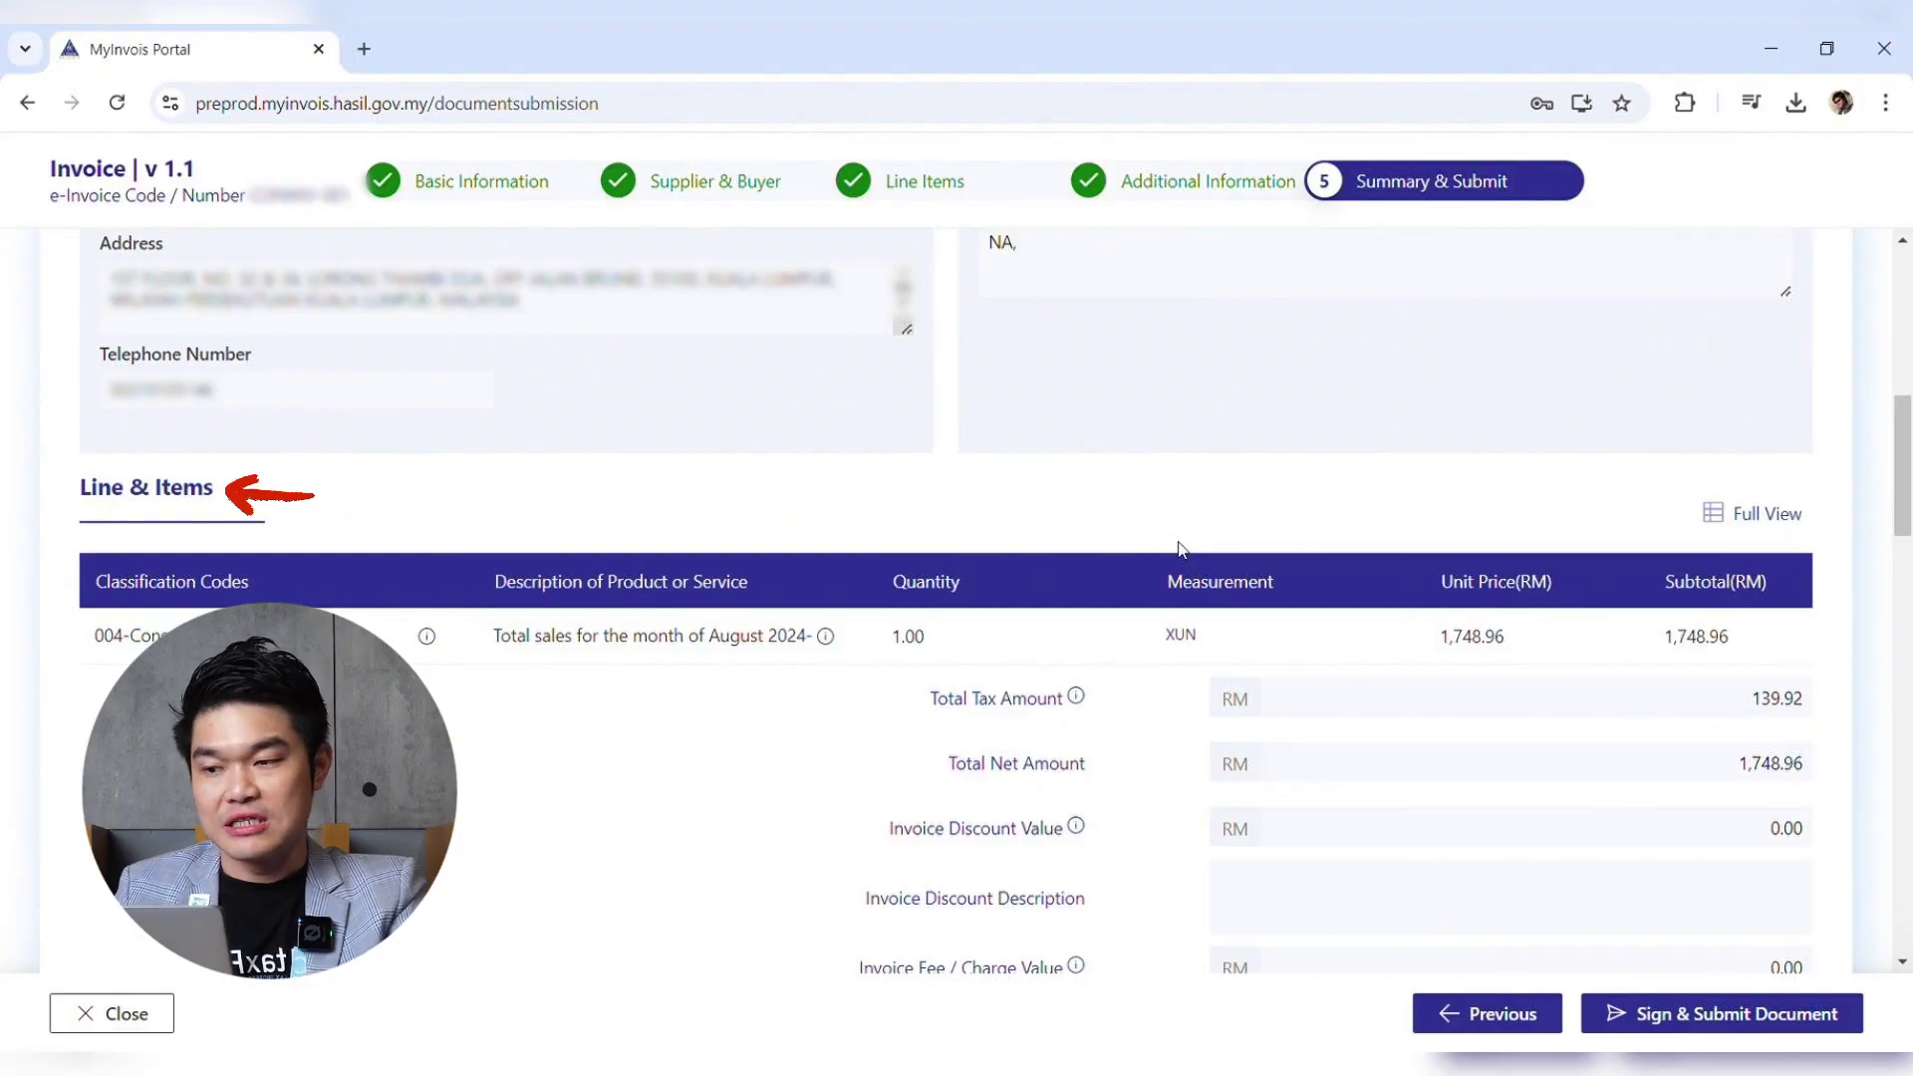
{"action": "scroll", "coordinate": [1742, 570], "scroll_direction": "down", "scroll_amount": 2}
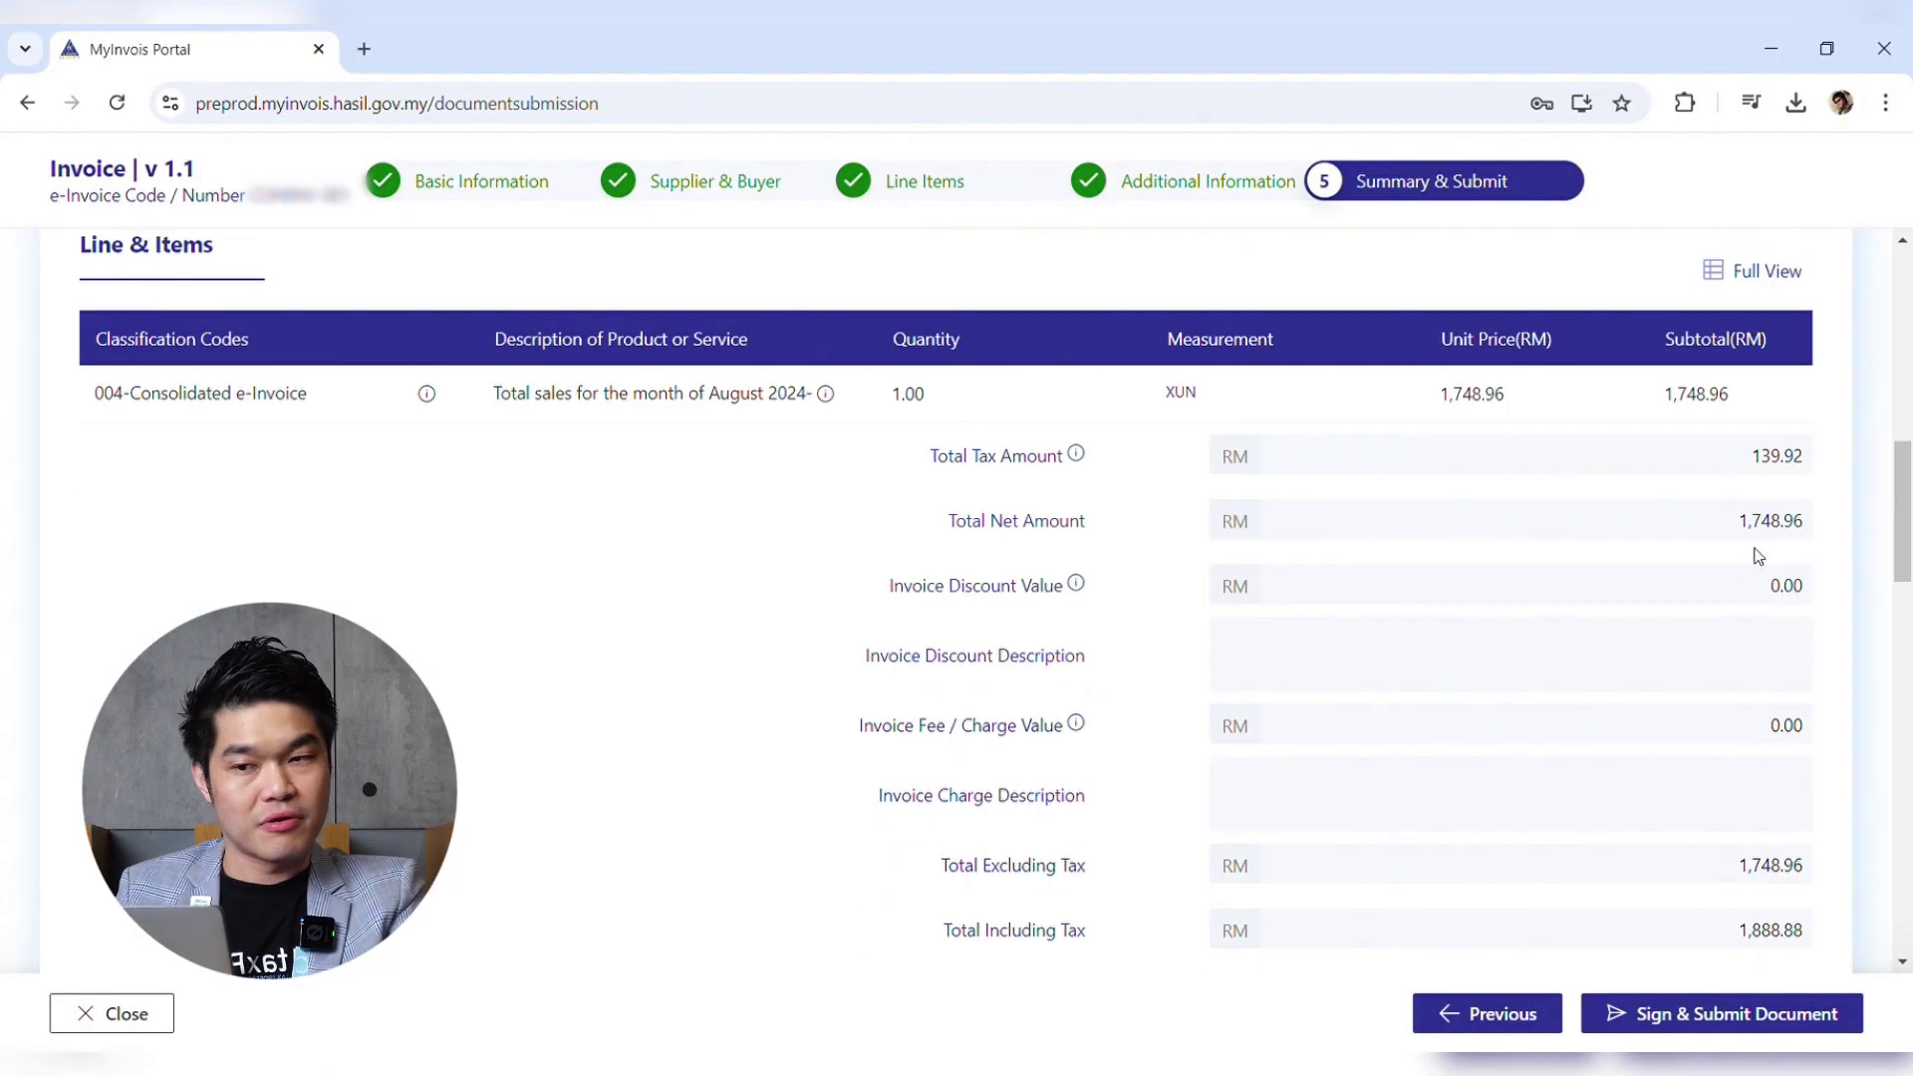
{"action": "scroll", "coordinate": [1768, 479], "scroll_direction": "down", "scroll_amount": 3}
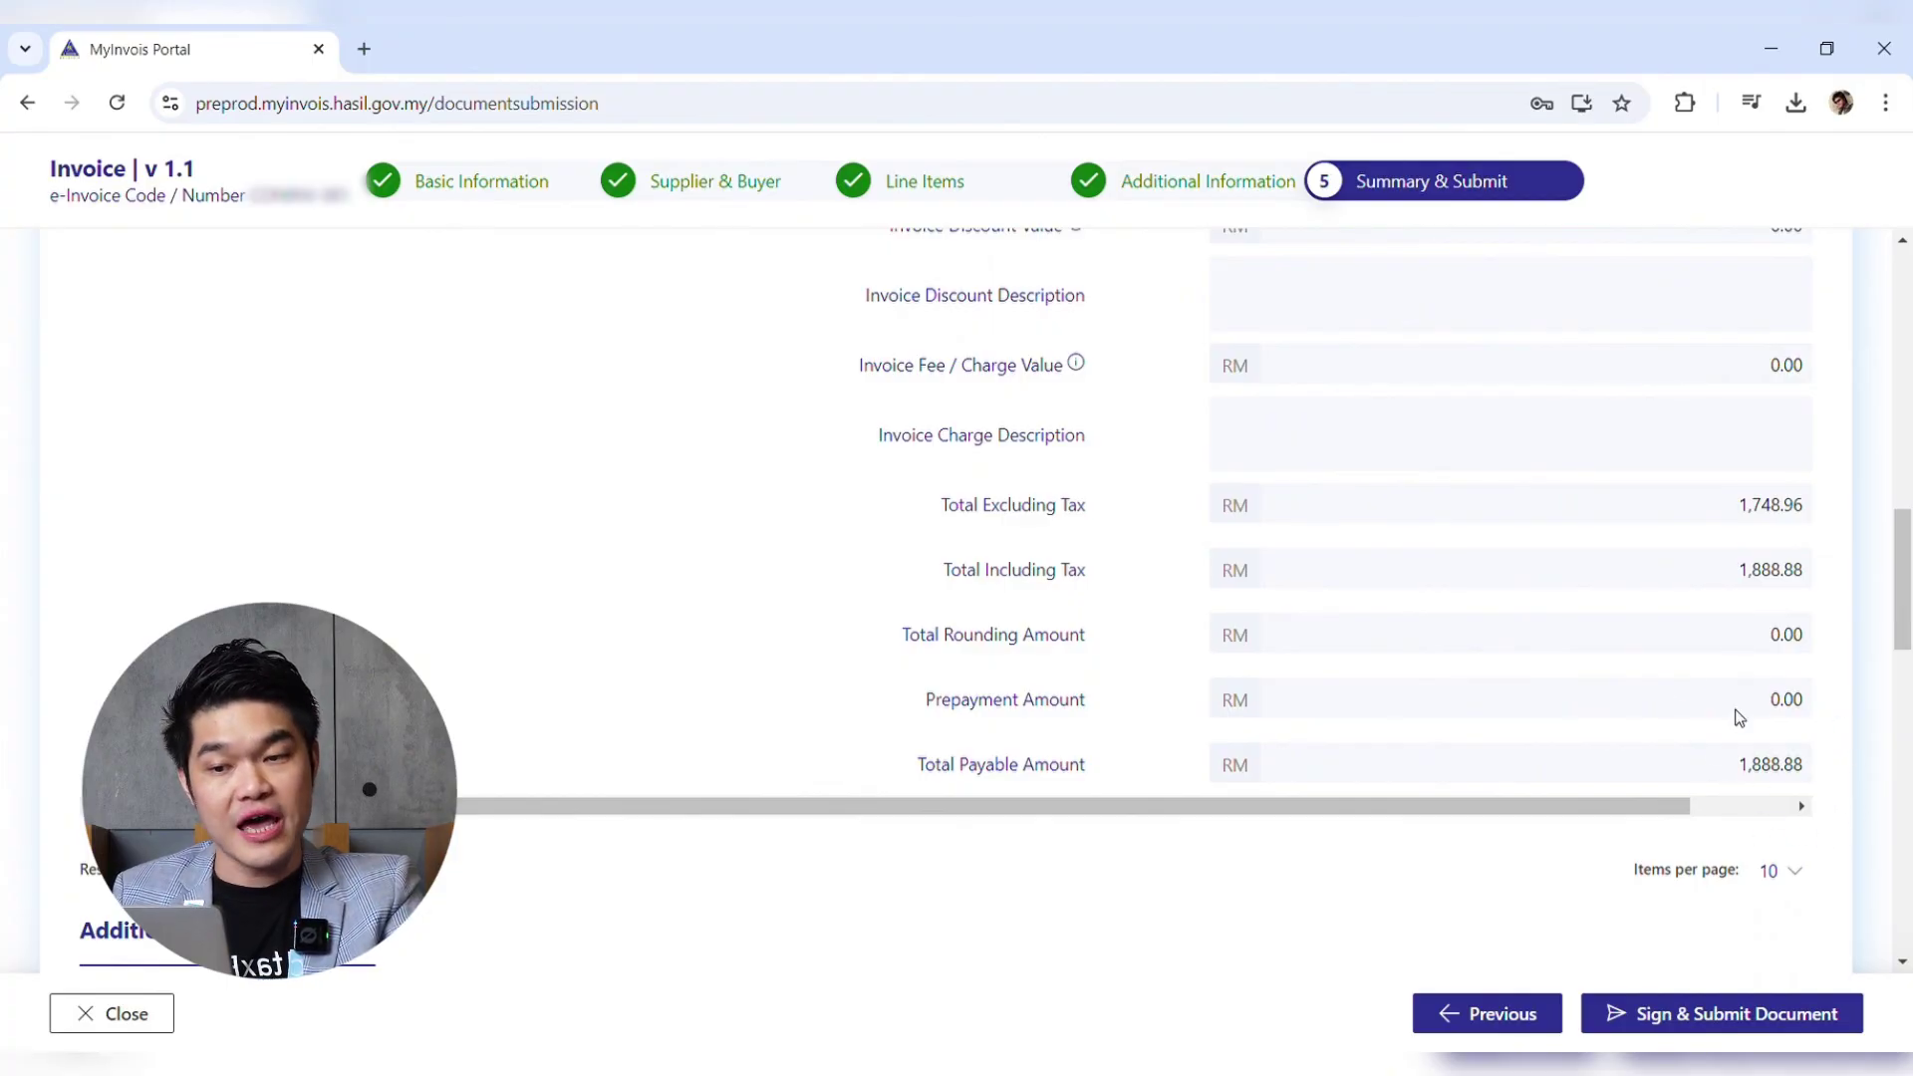
{"action": "scroll", "coordinate": [1546, 787], "scroll_direction": "down", "scroll_amount": 3}
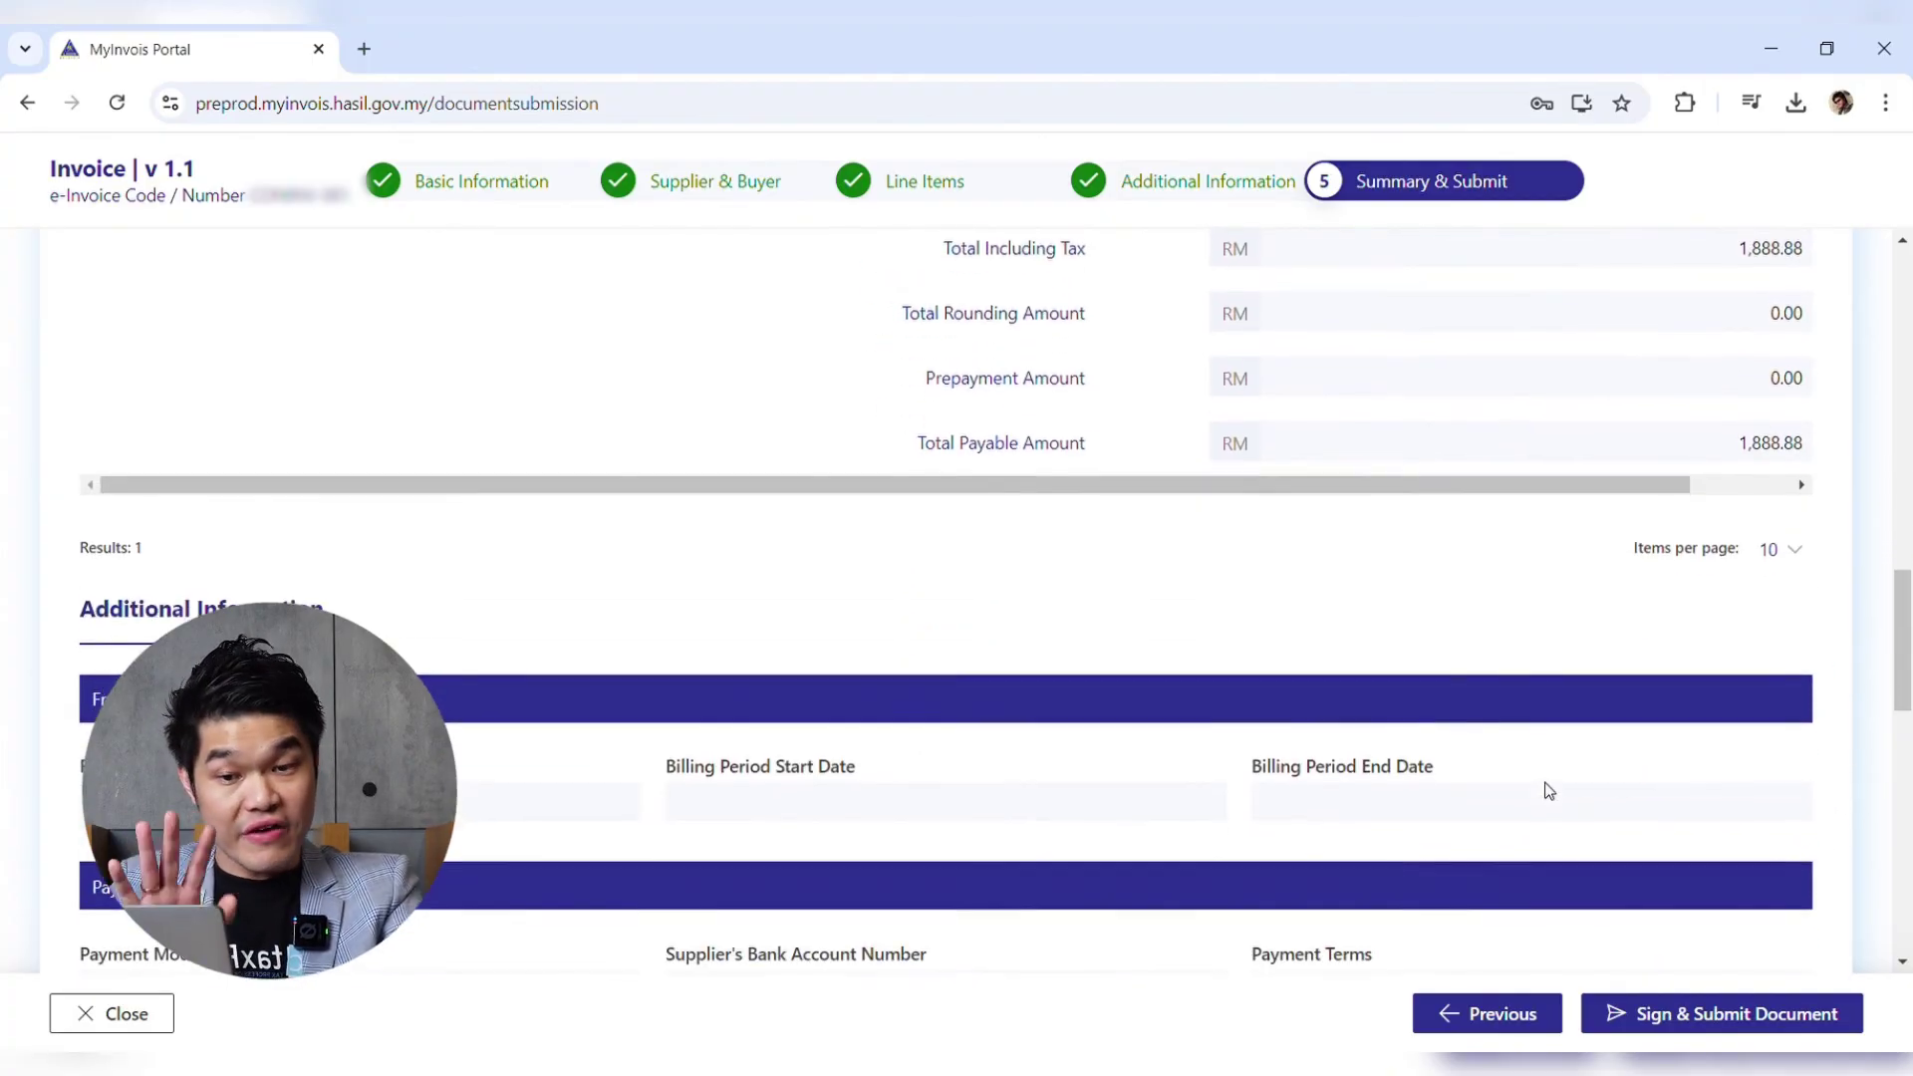
{"action": "scroll", "coordinate": [1548, 790], "scroll_direction": "down", "scroll_amount": 15}
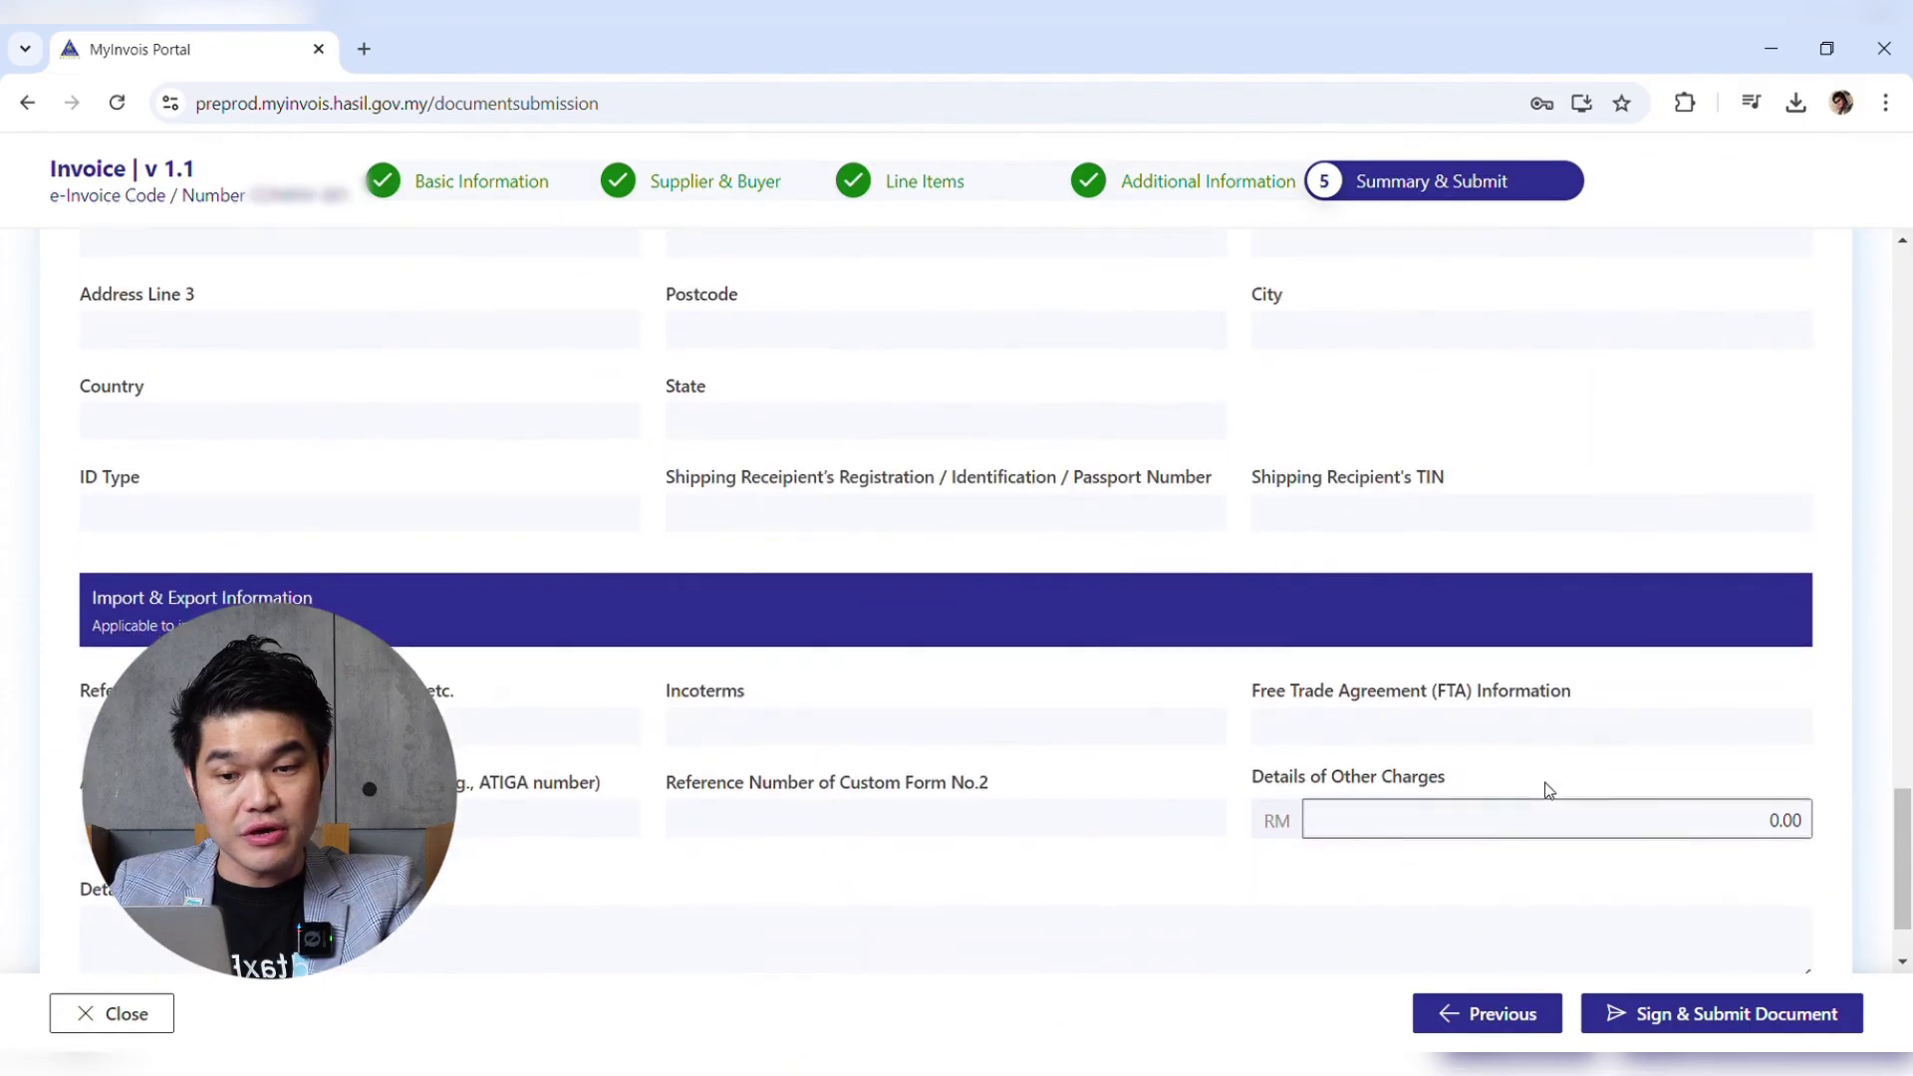
{"action": "scroll", "coordinate": [1548, 788], "scroll_direction": "down", "scroll_amount": 1}
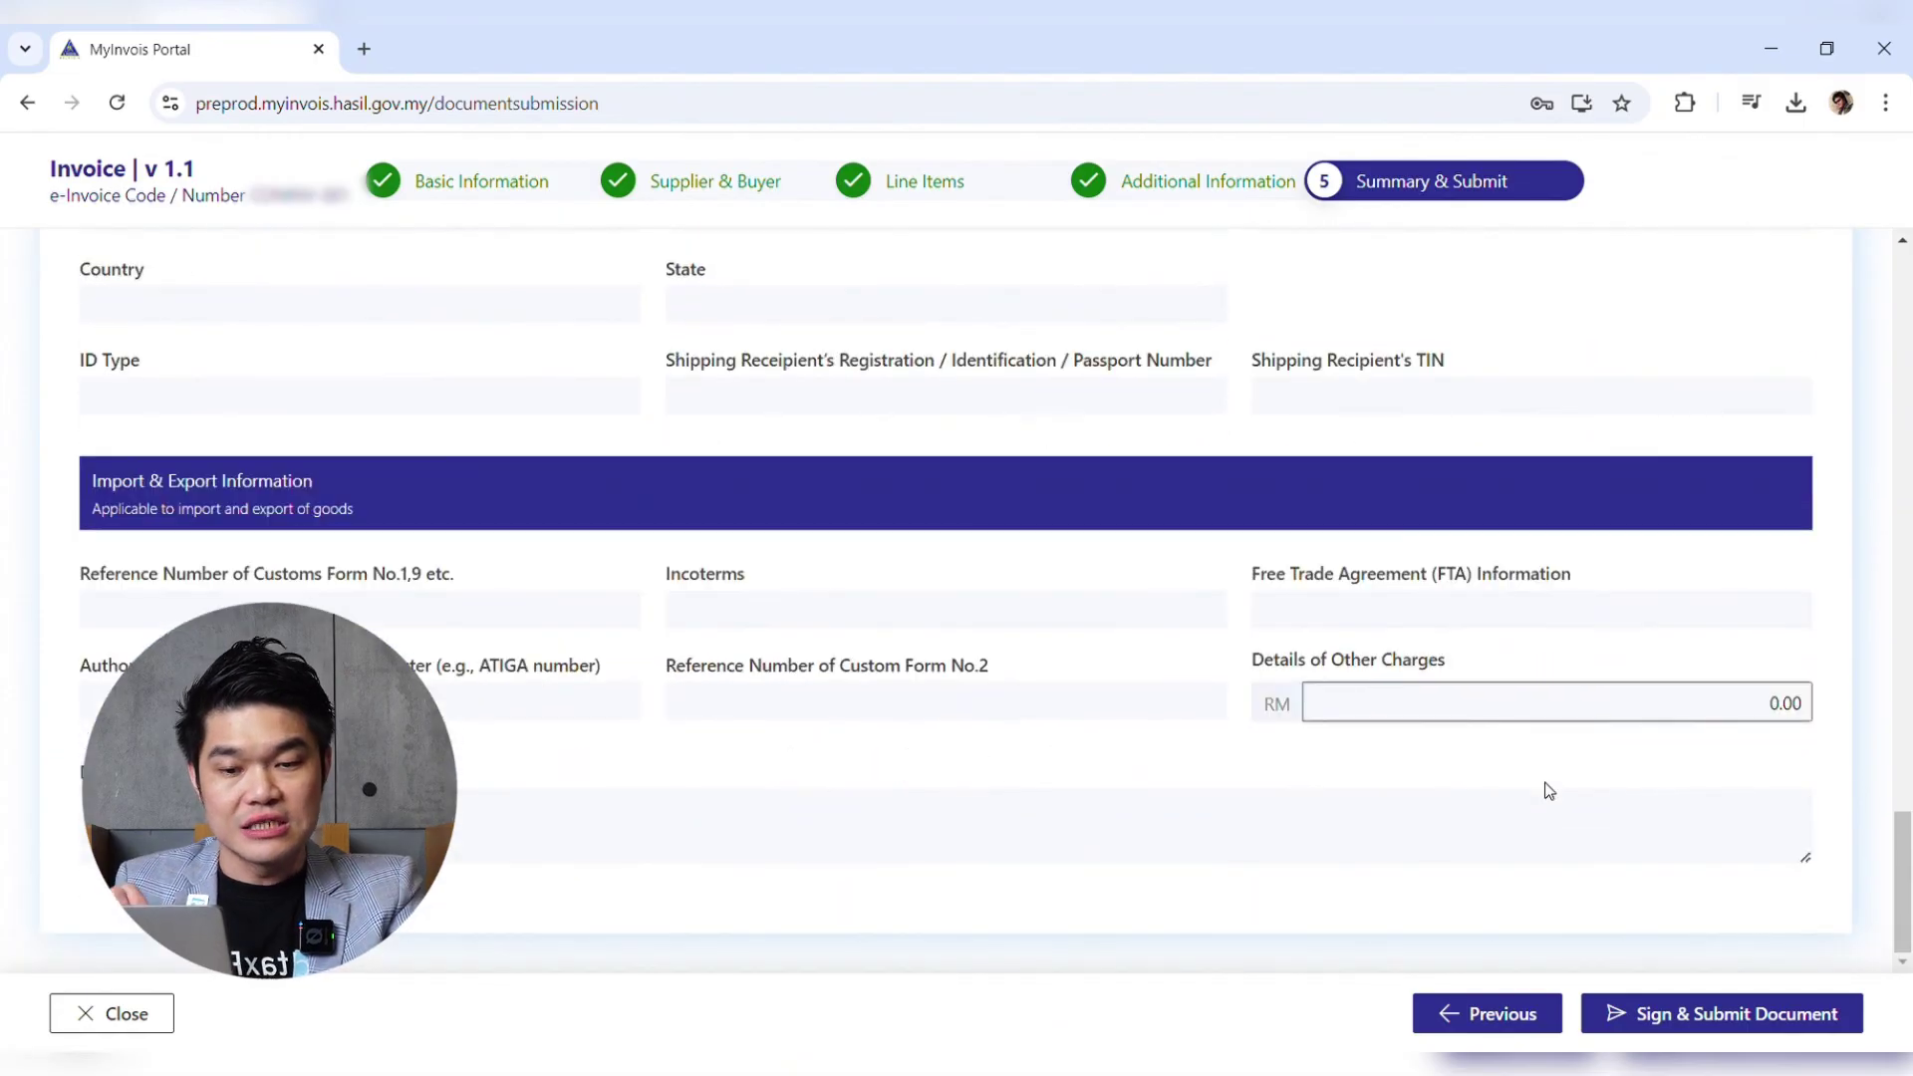
- Sign with the identification card number and account password, tick the declaration, and submit
{"action": "left_click", "coordinate": [1693, 1022]}
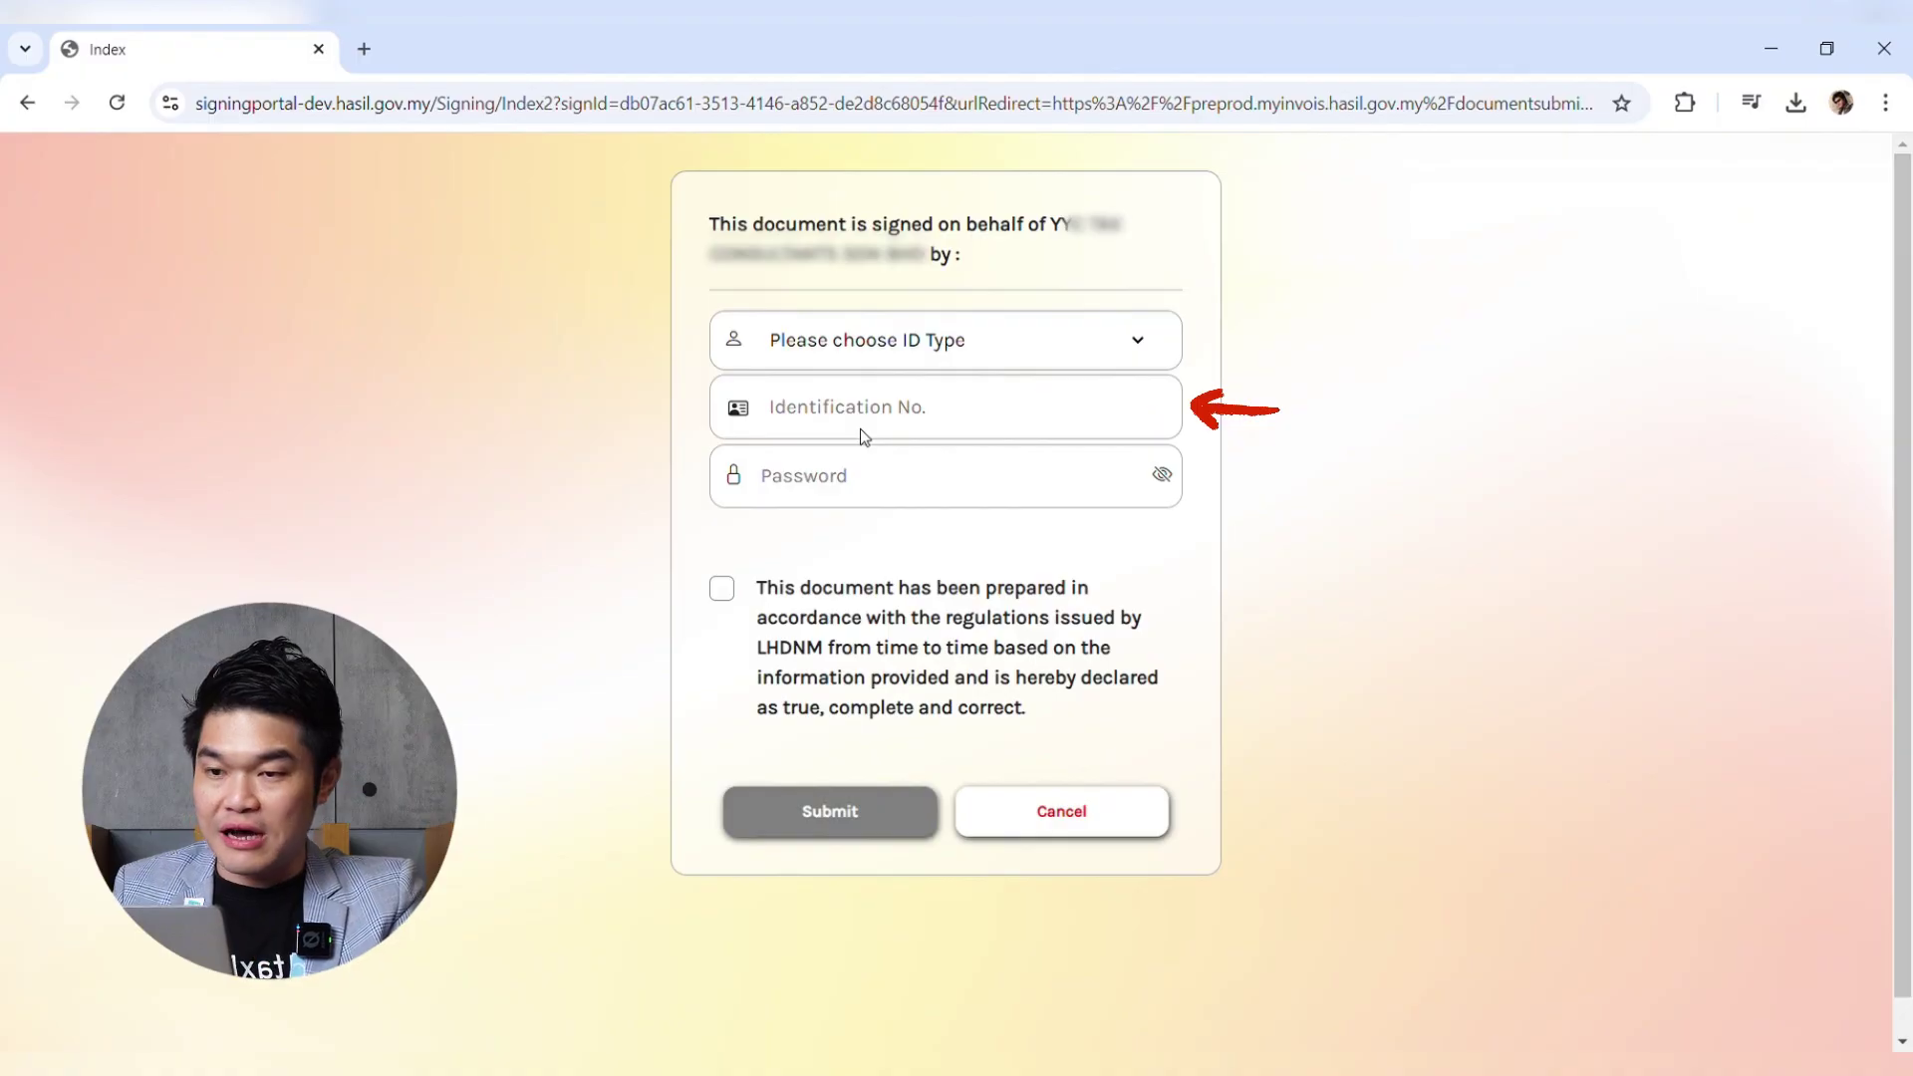
{"action": "left_click", "coordinate": [920, 418]}
{"action": "left_click", "coordinate": [938, 424]}
{"action": "type", "text": "84"}
{"action": "left_click", "coordinate": [939, 451]}
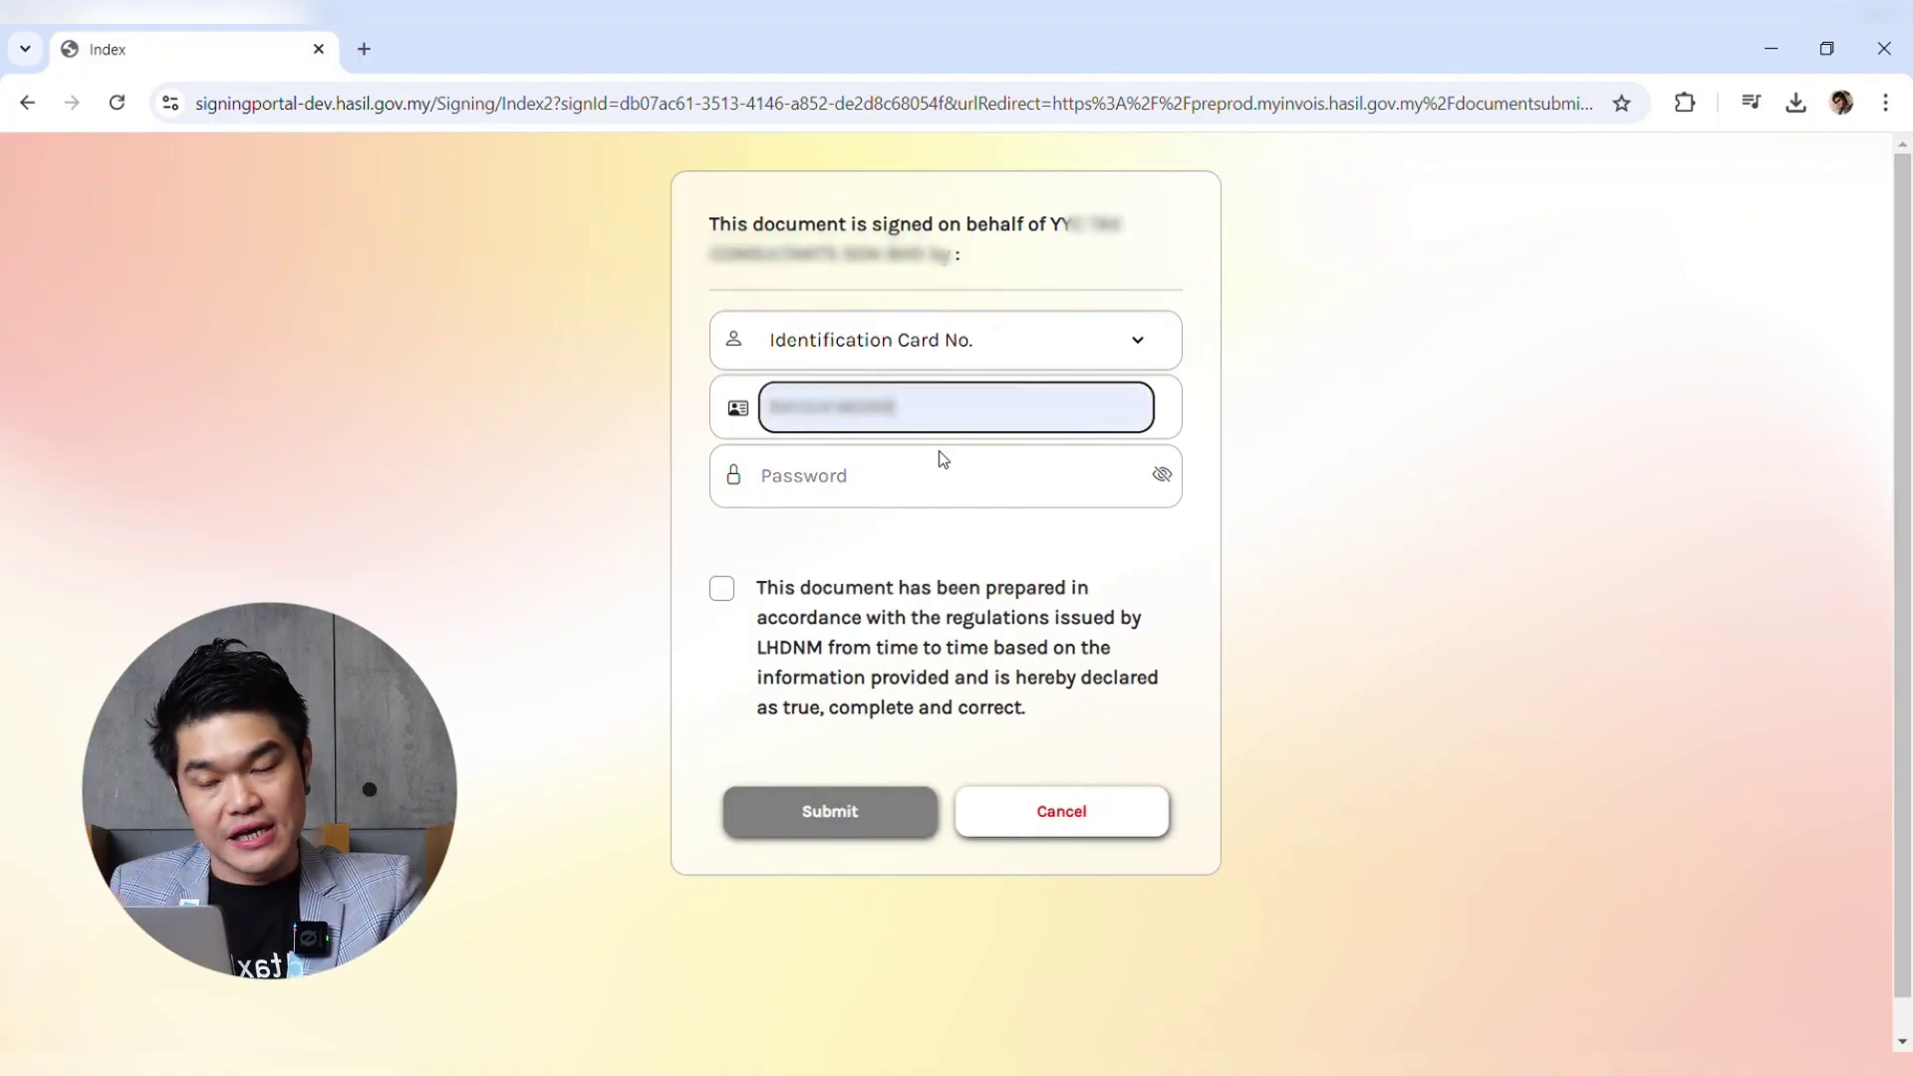
{"action": "left_click", "coordinate": [936, 485]}
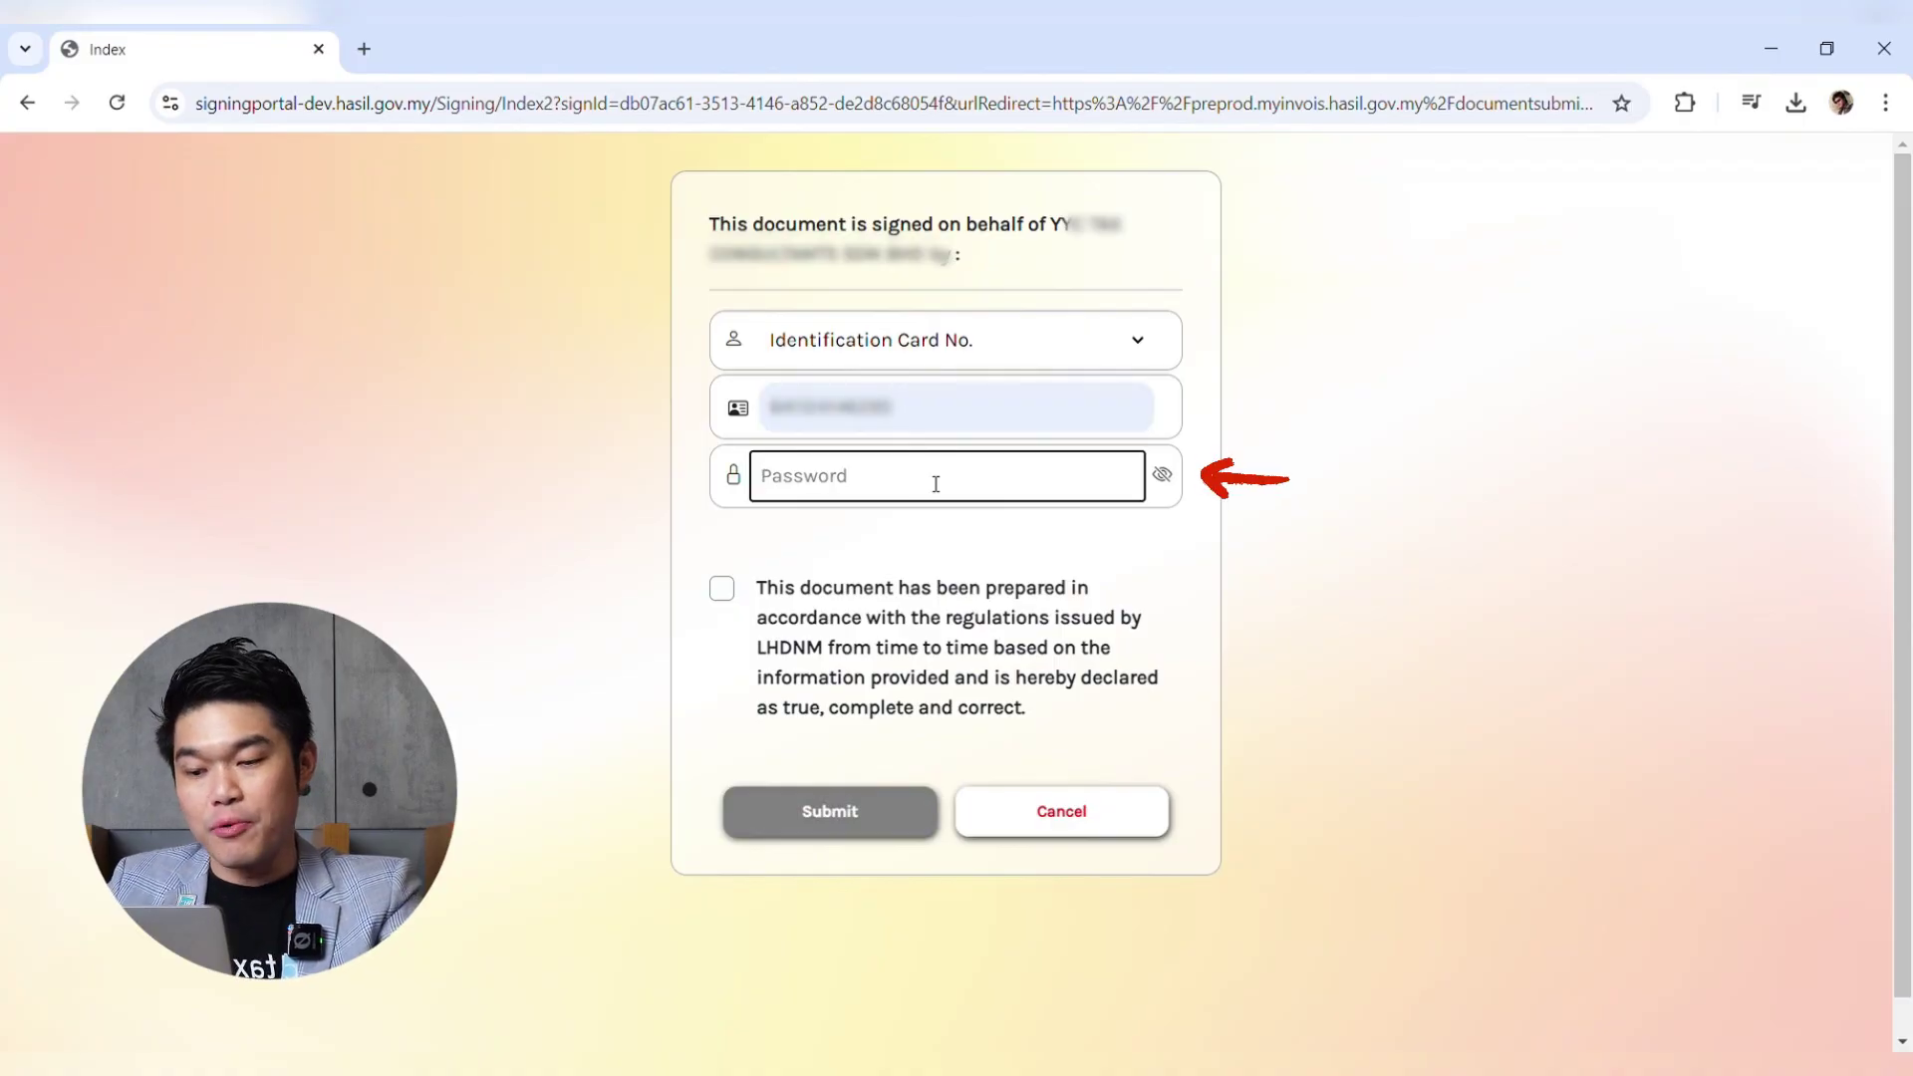
{"action": "type", "text": "•••••••"}
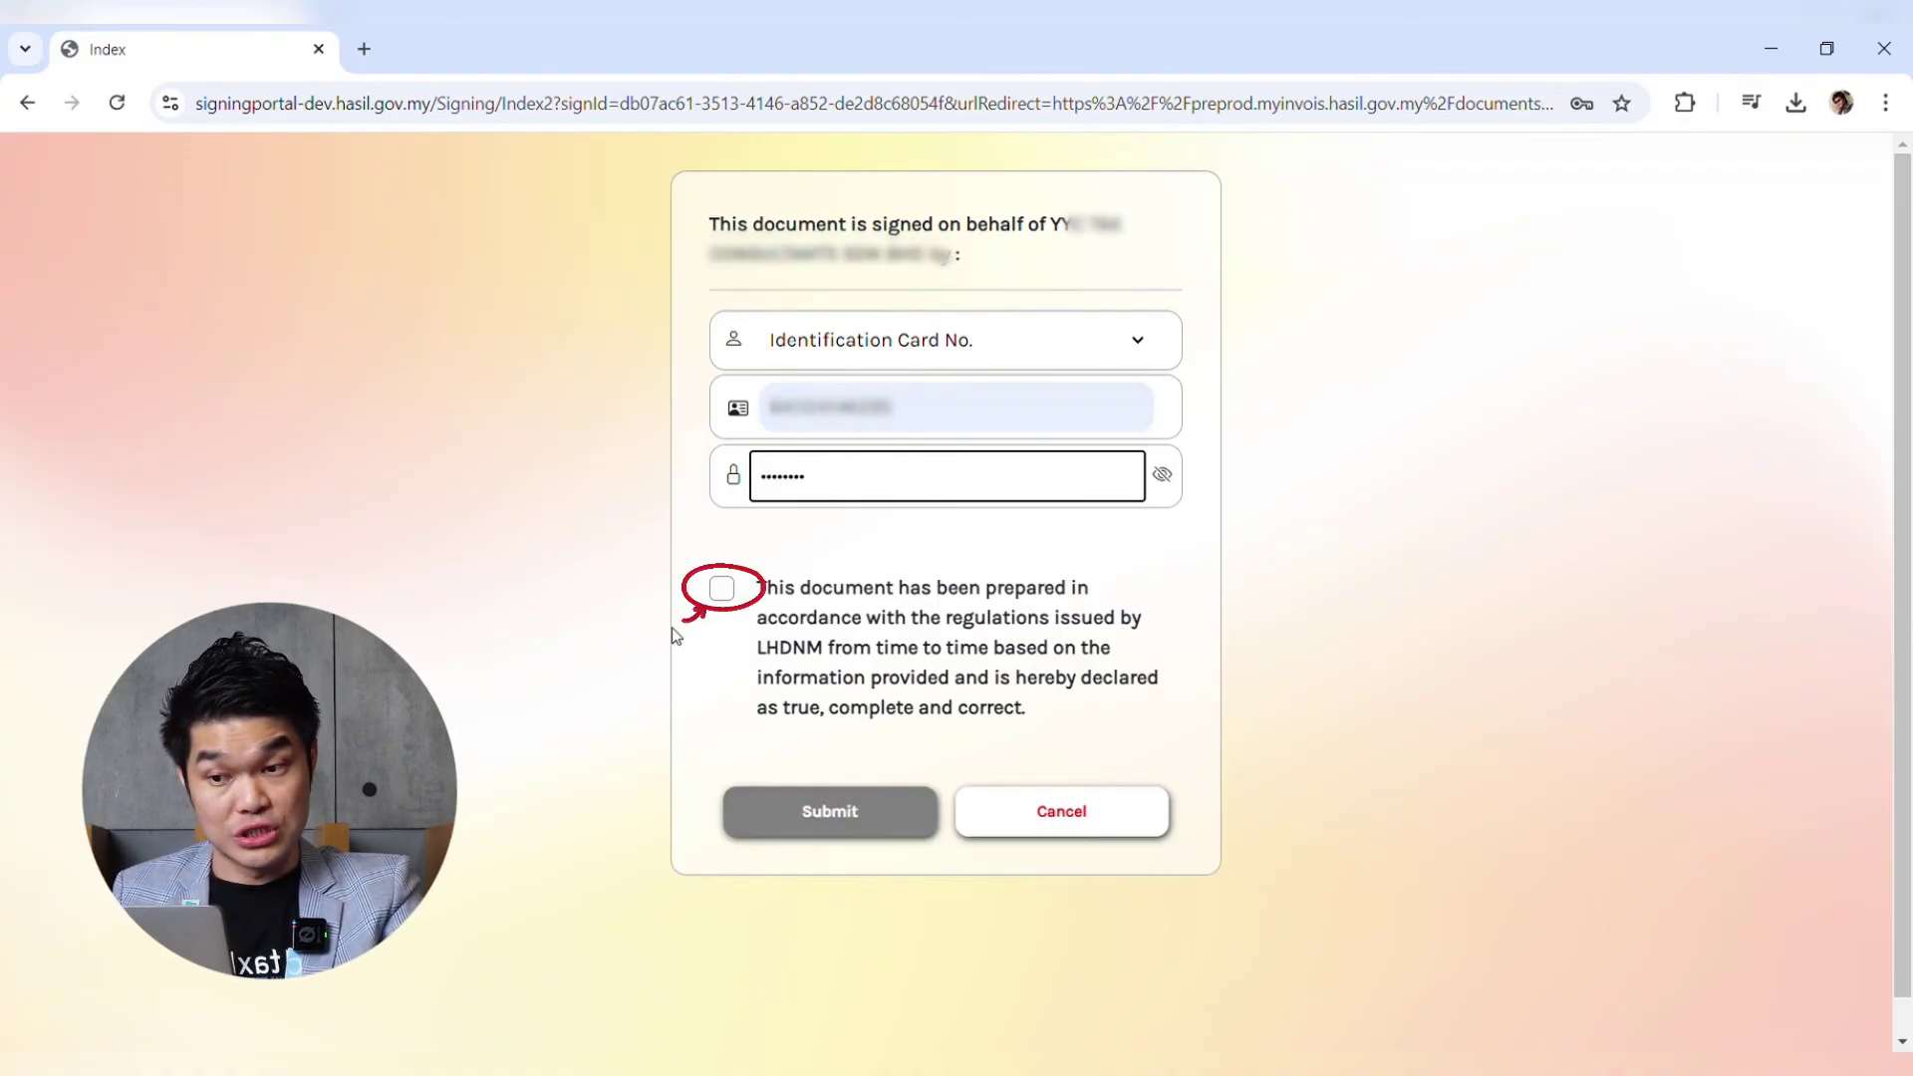
{"action": "left_click", "coordinate": [735, 595]}
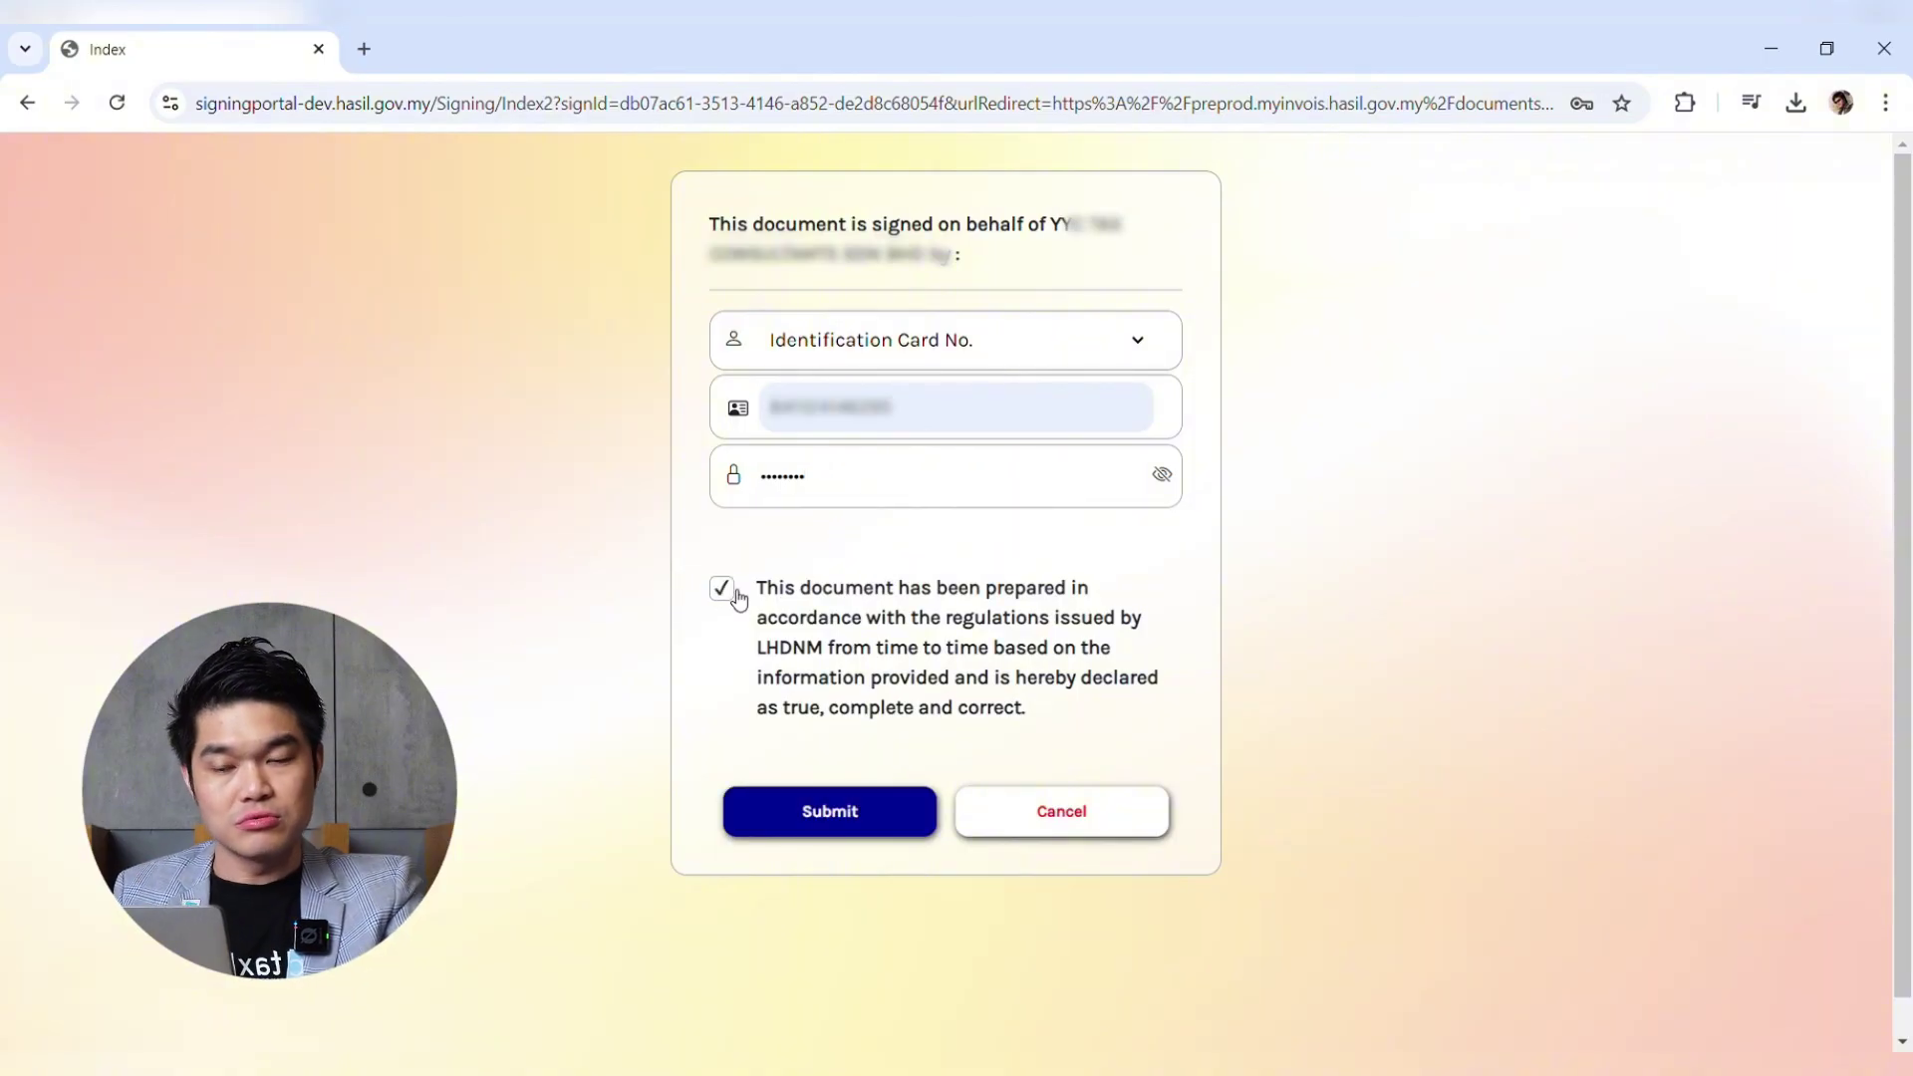
{"action": "left_click", "coordinate": [803, 815]}
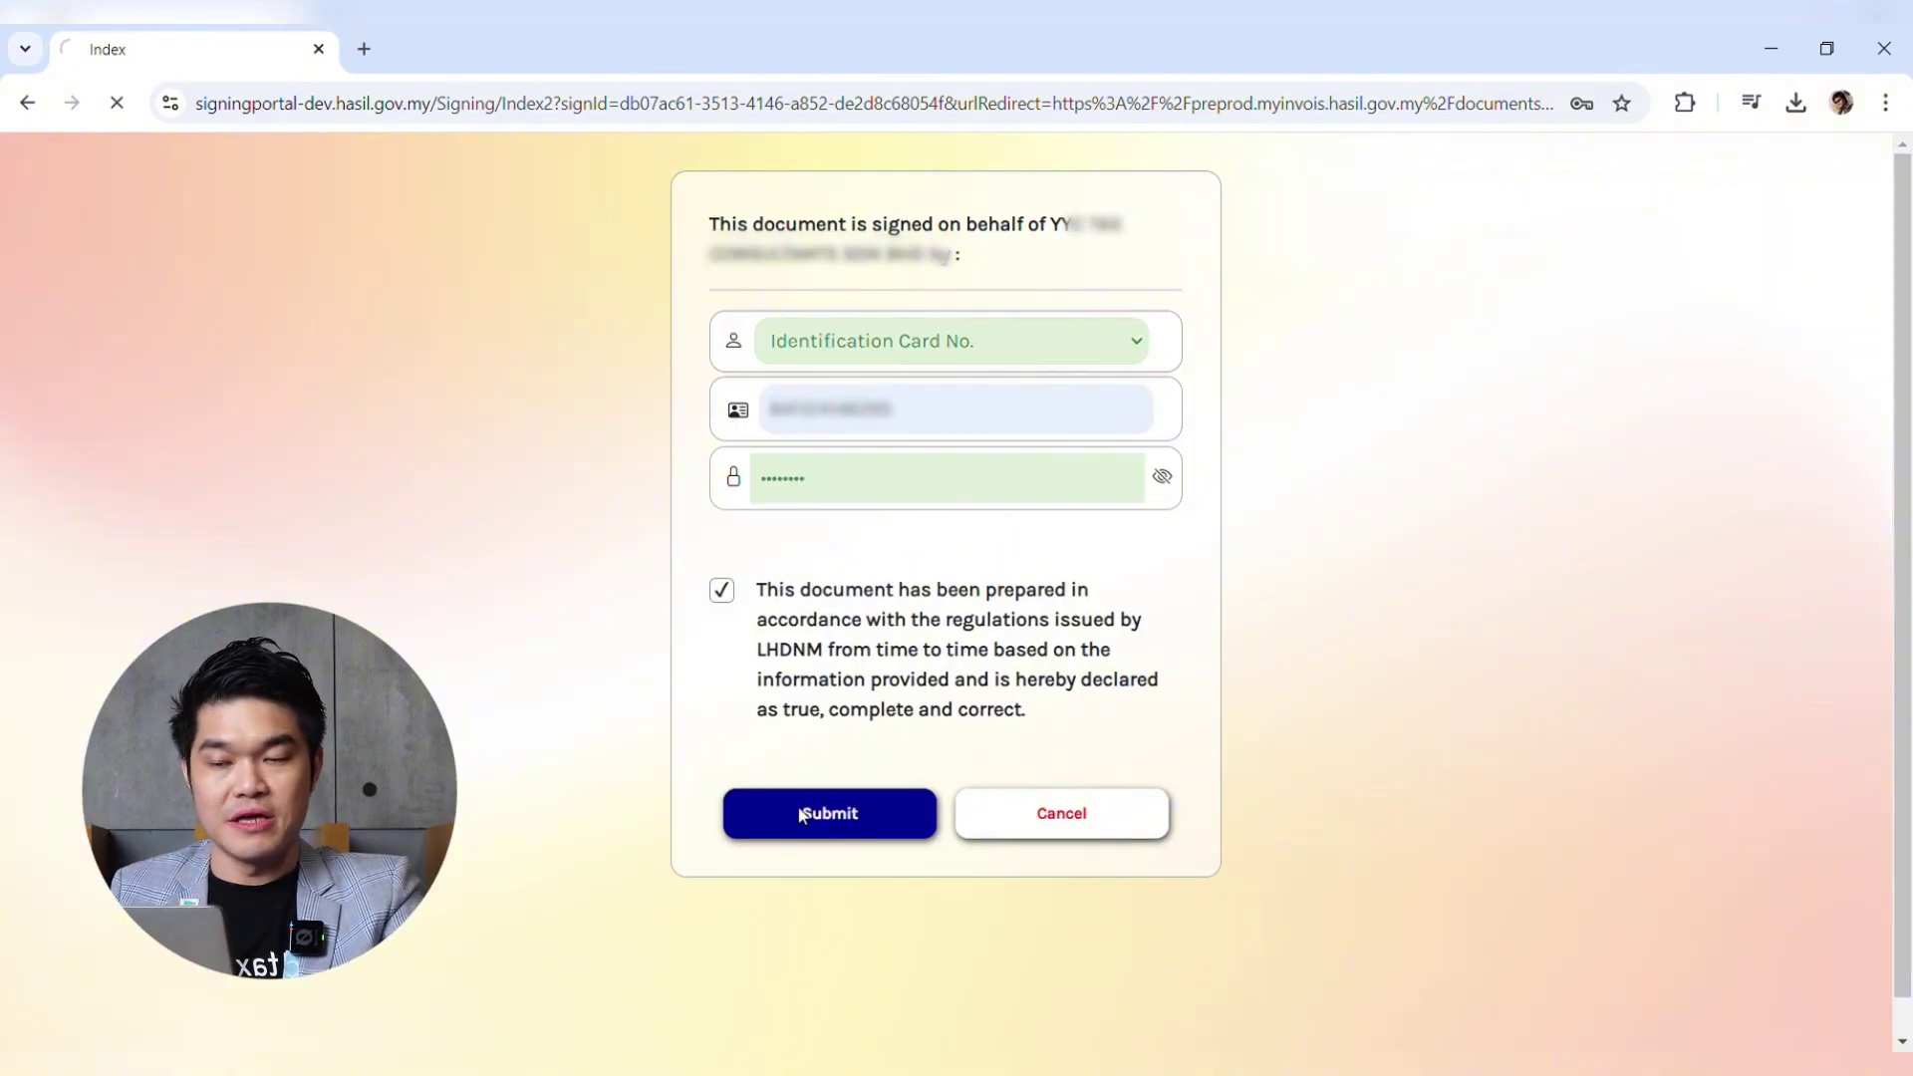